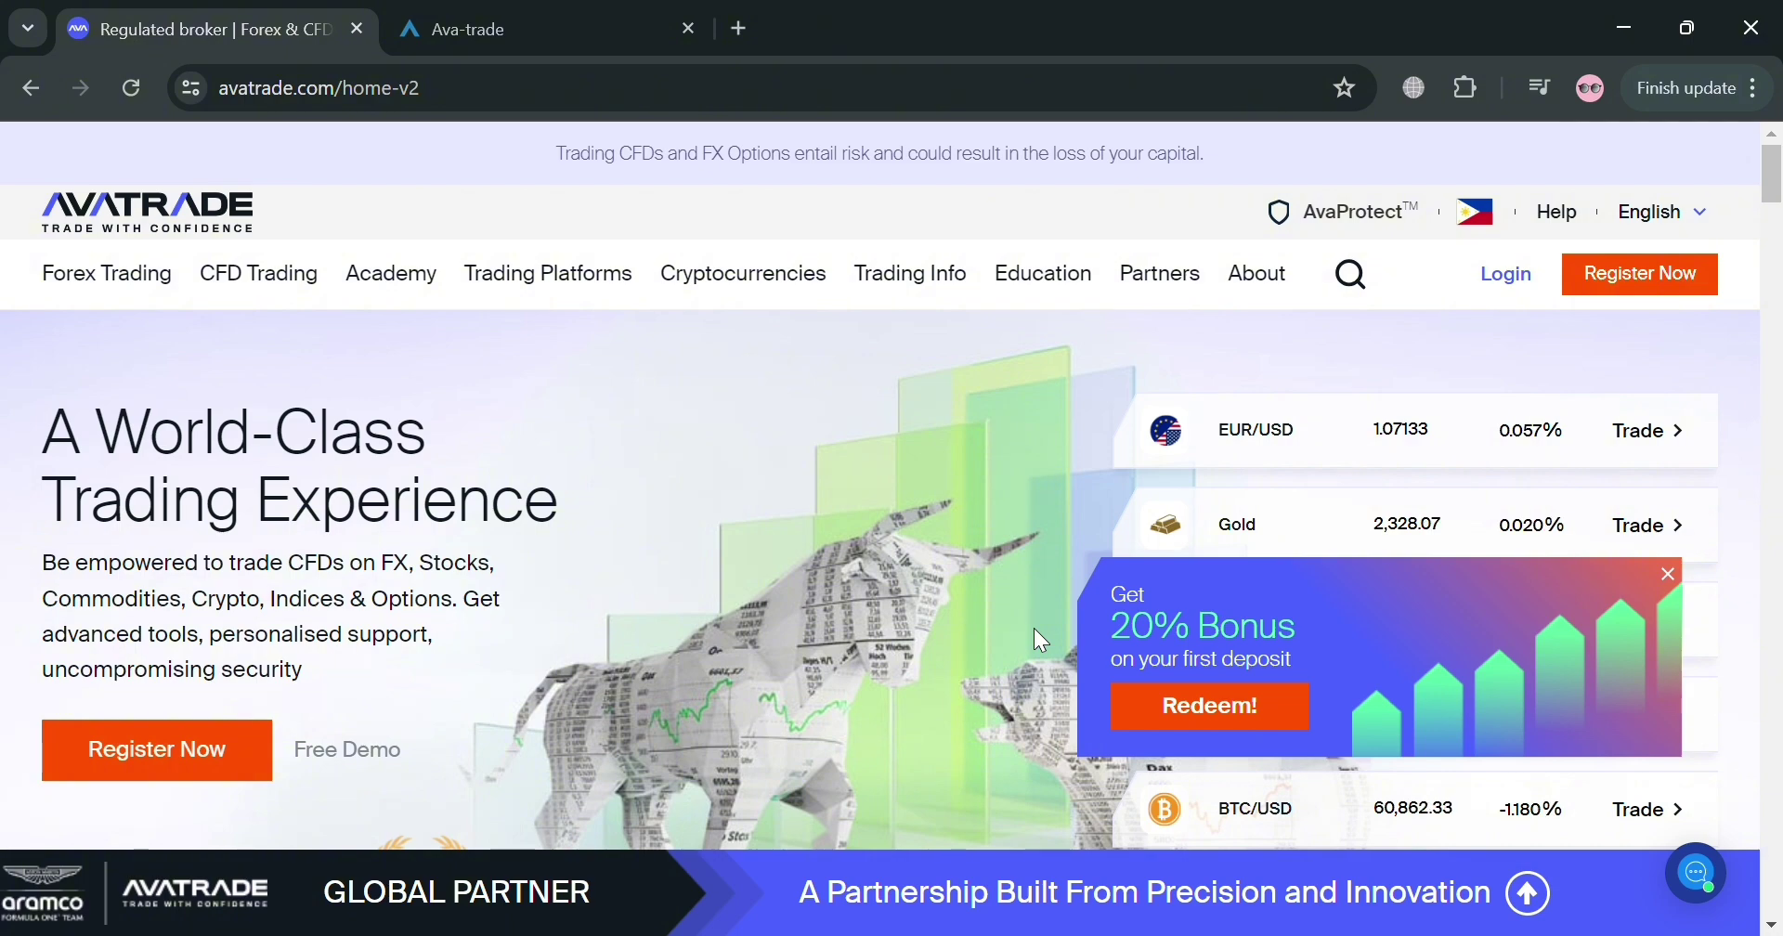
Examine the homepage's client reviews, mobile app, trading platforms and awards sections.
scroll(1022, 650, down, 8)
scroll(984, 701, up, 4)
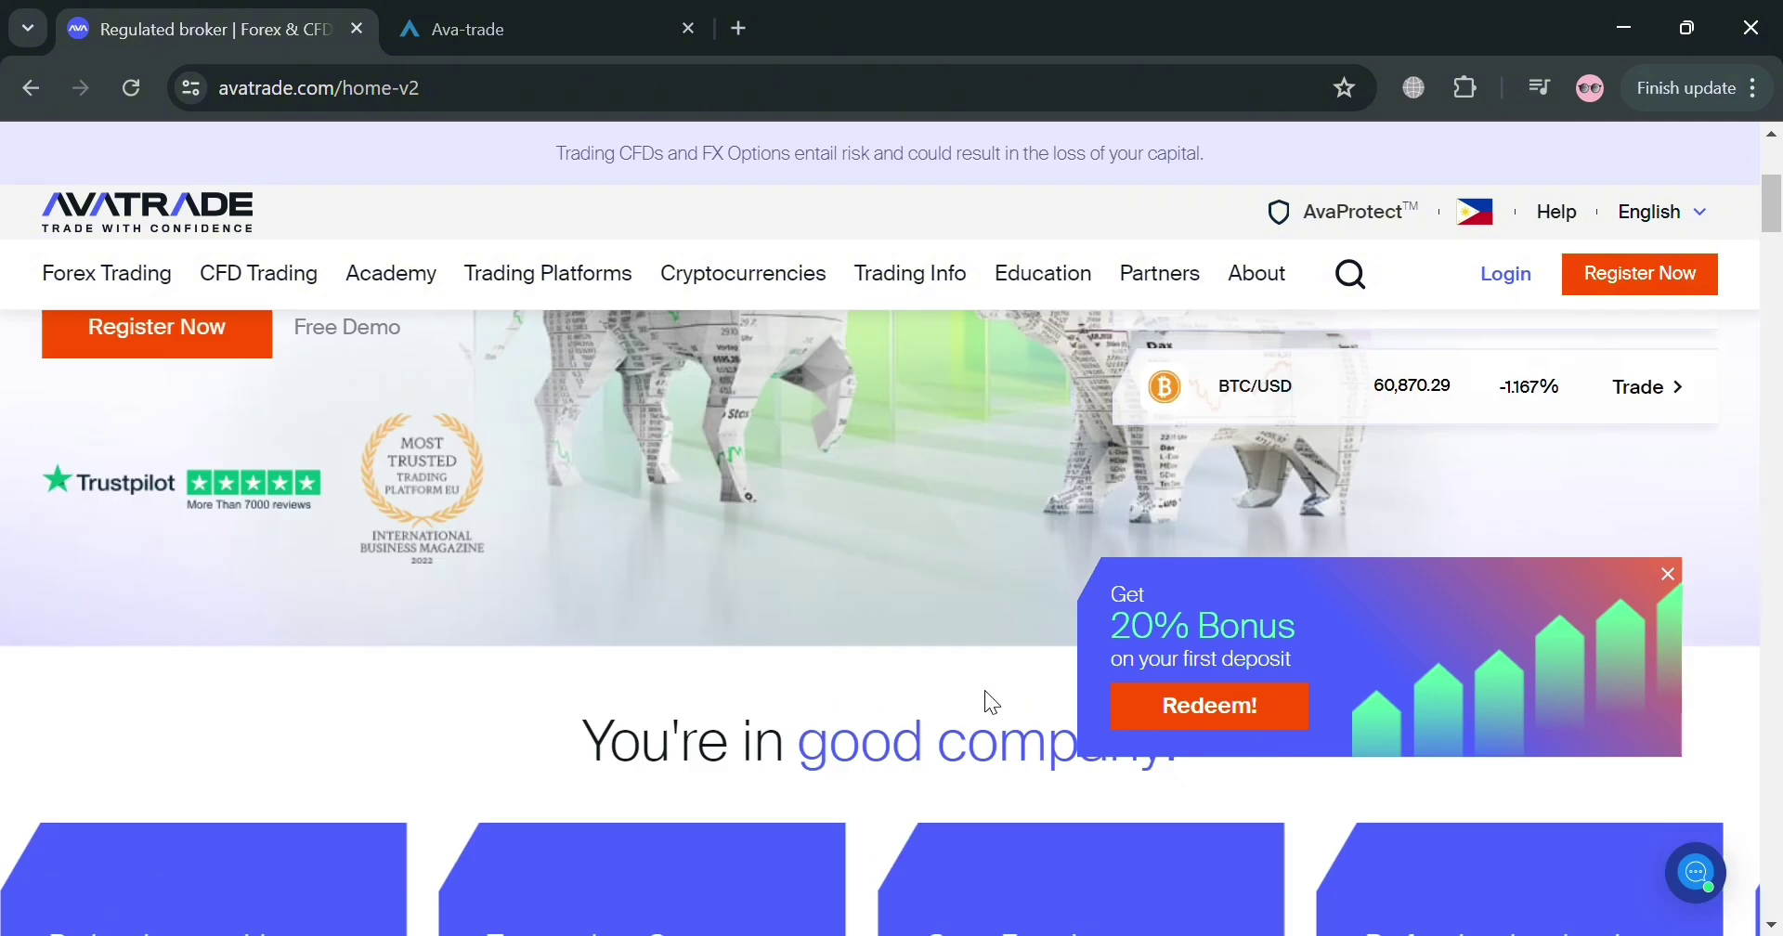
scroll(989, 696, down, 3)
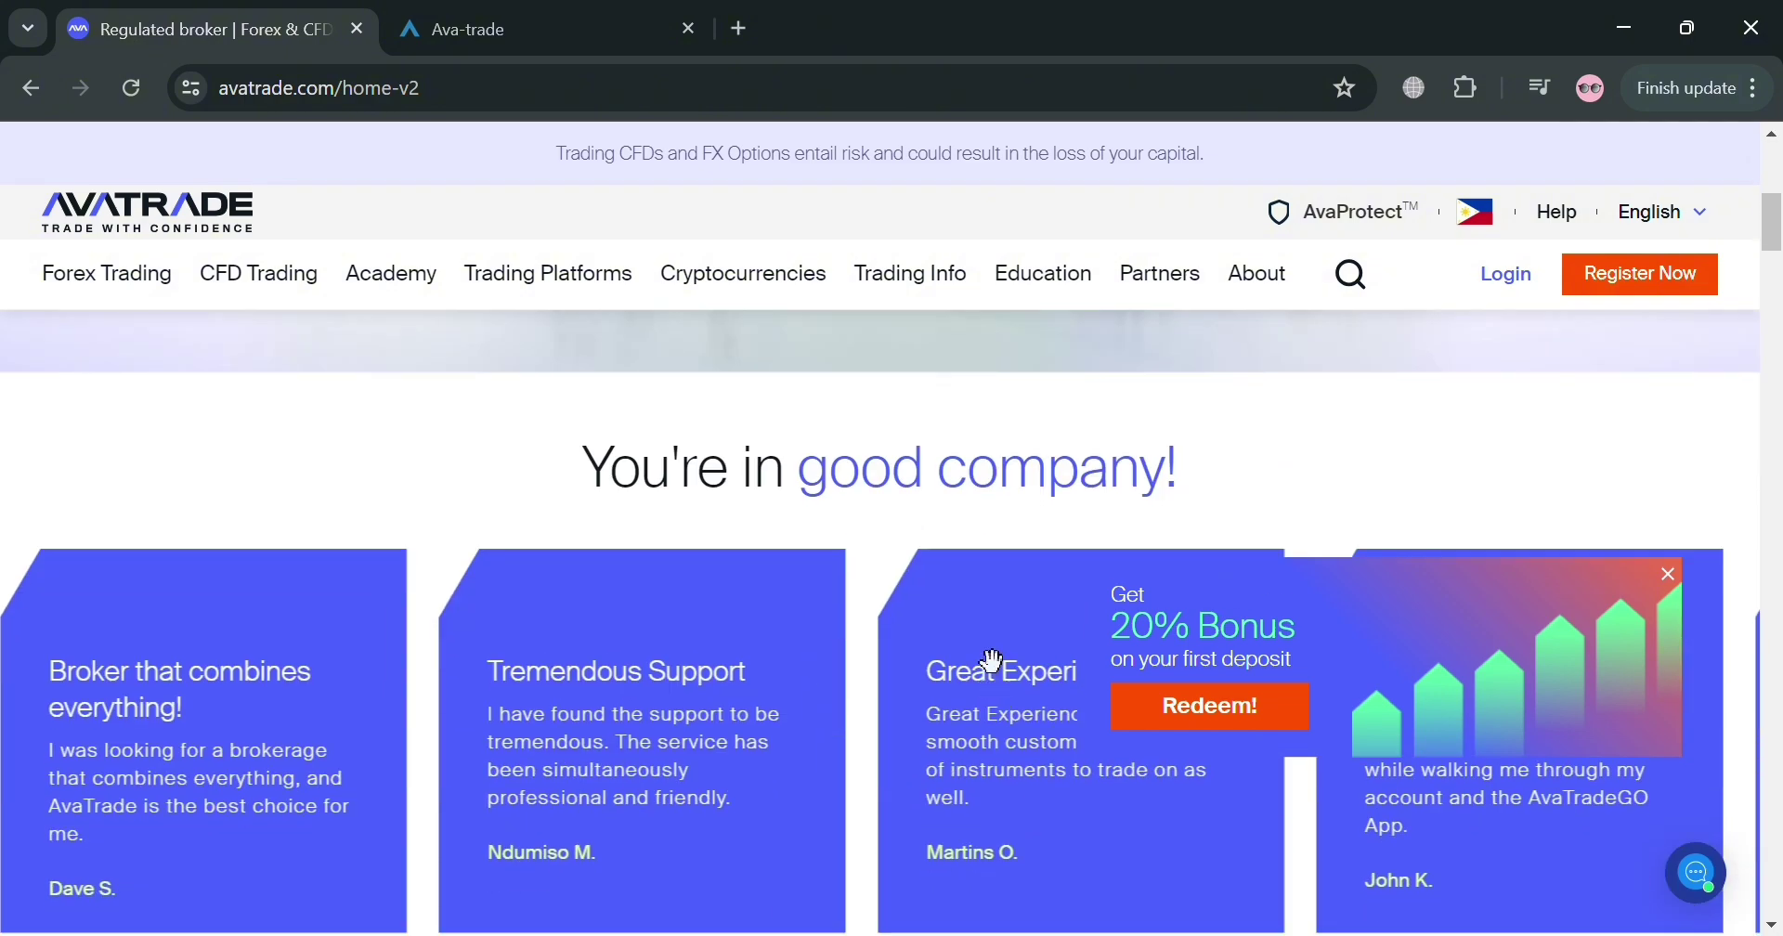
scroll(975, 640, down, 8)
scroll(947, 641, down, 7)
scroll(948, 640, down, 6)
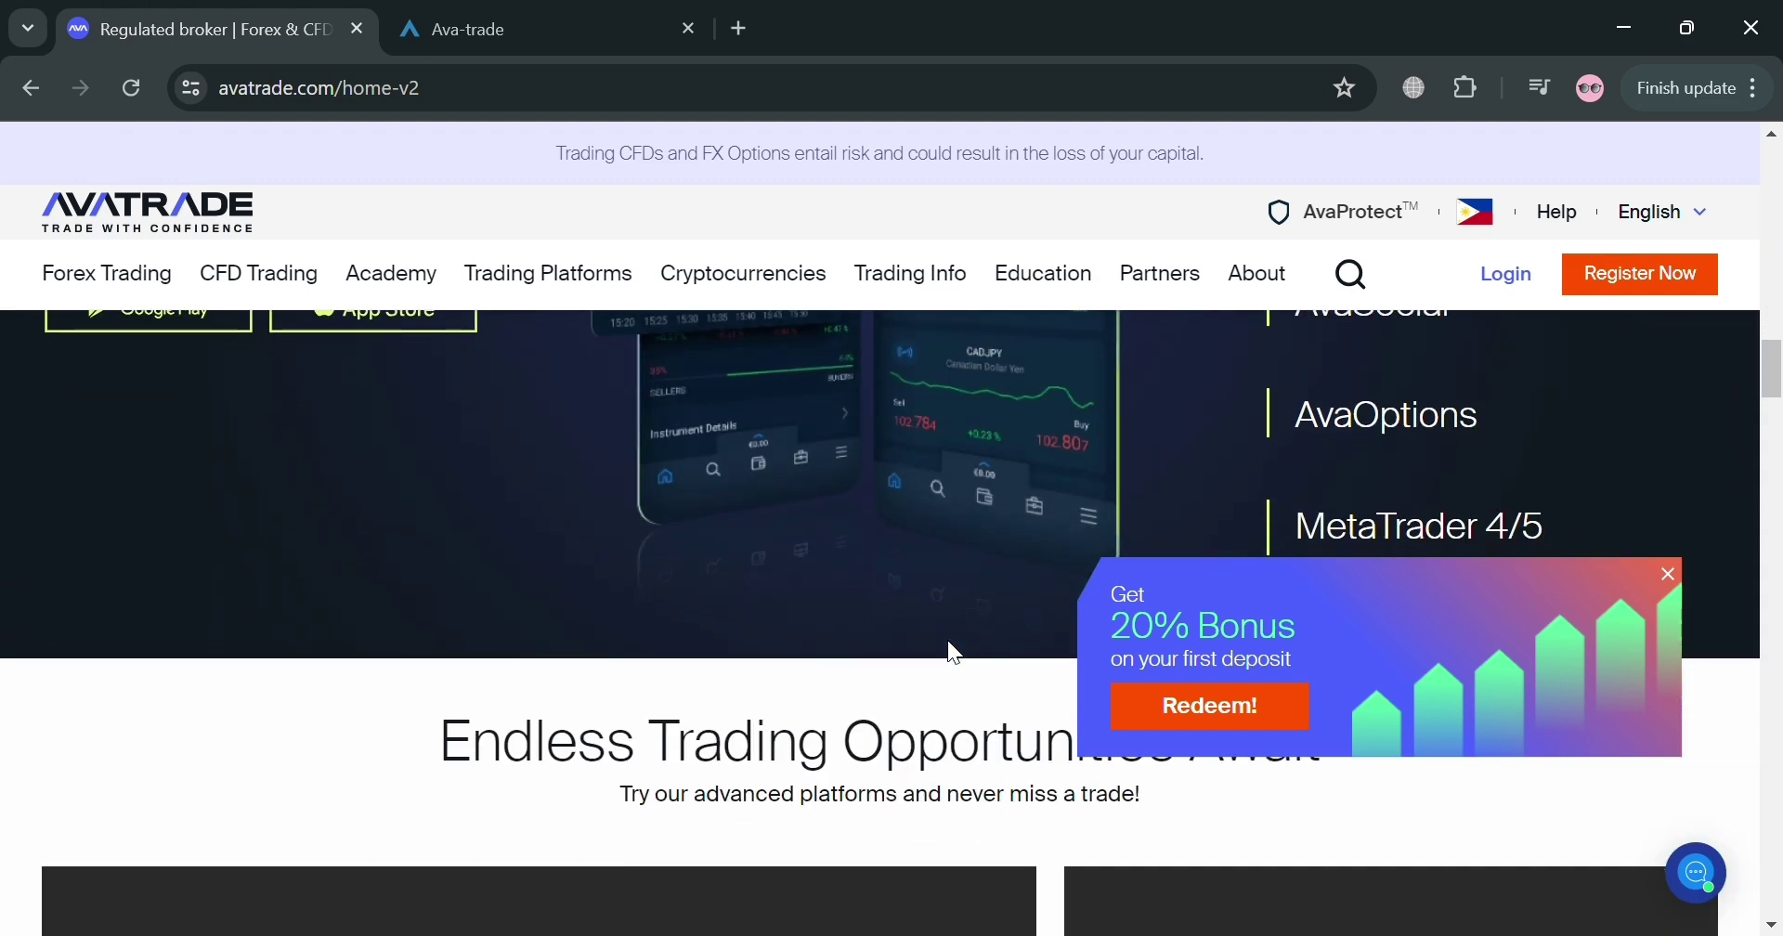
scroll(949, 641, down, 7)
scroll(953, 651, down, 8)
scroll(958, 650, down, 8)
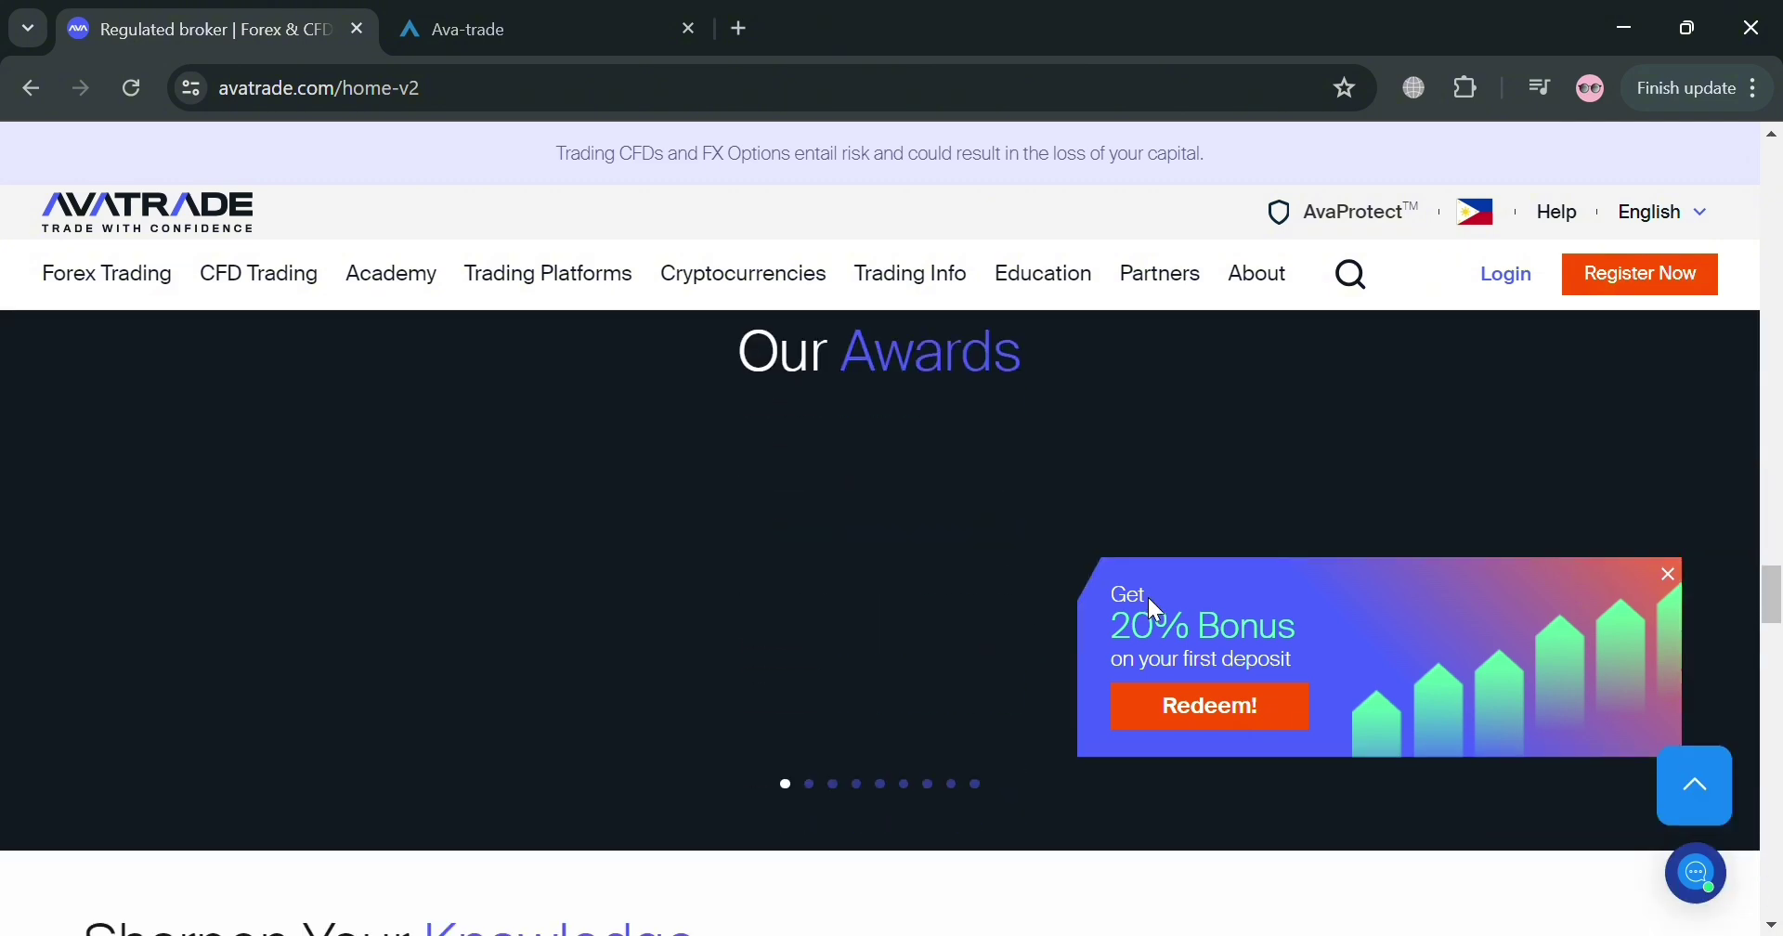
Dismiss the 20% bonus pop-up and review the remaining homepage sections through to the regulatory footer and back to the start.
click(1686, 575)
scroll(1131, 565, down, 12)
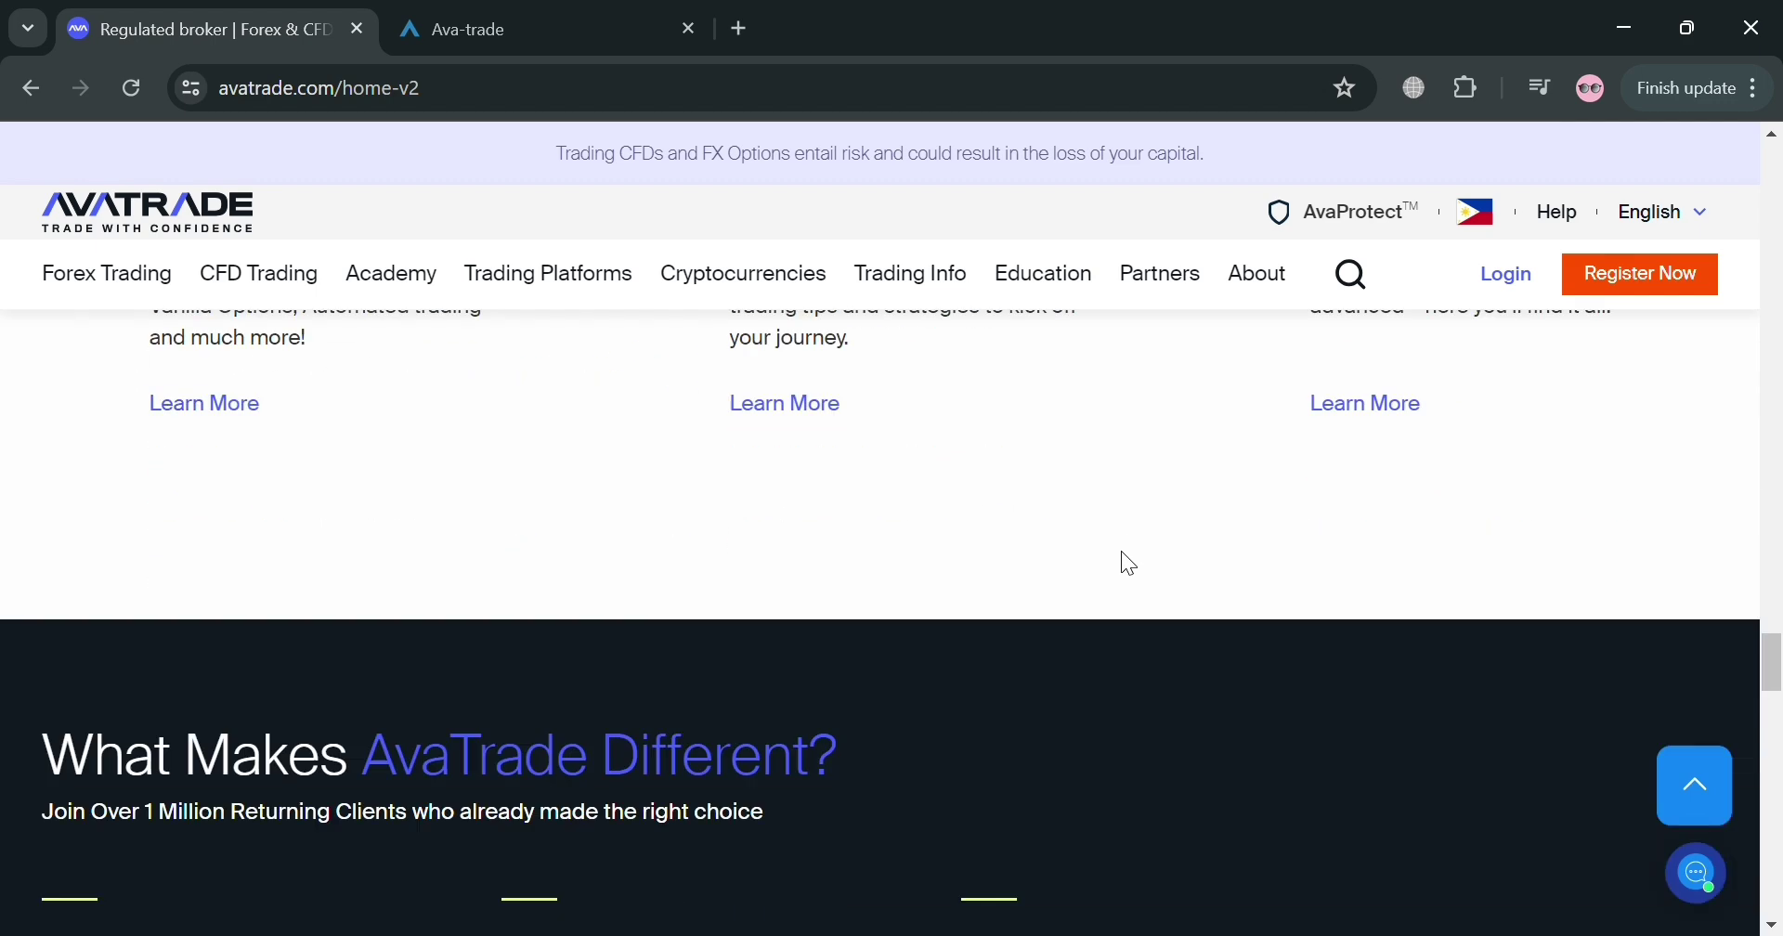
scroll(1122, 561, down, 15)
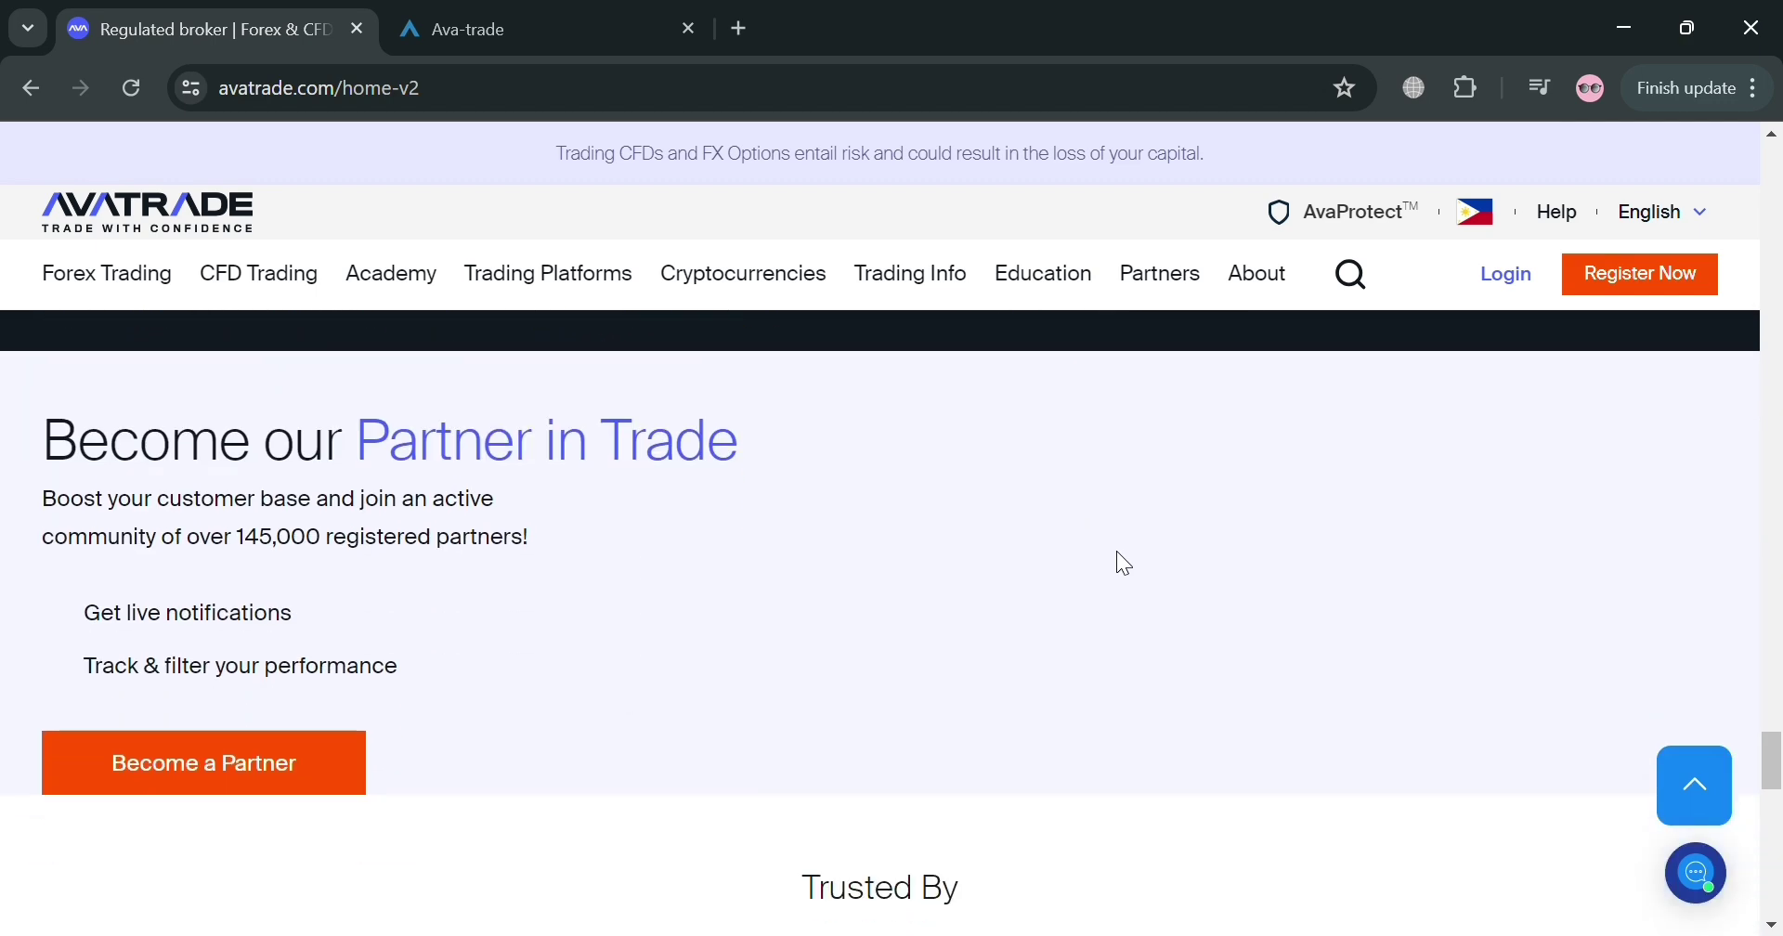
scroll(1122, 561, down, 3)
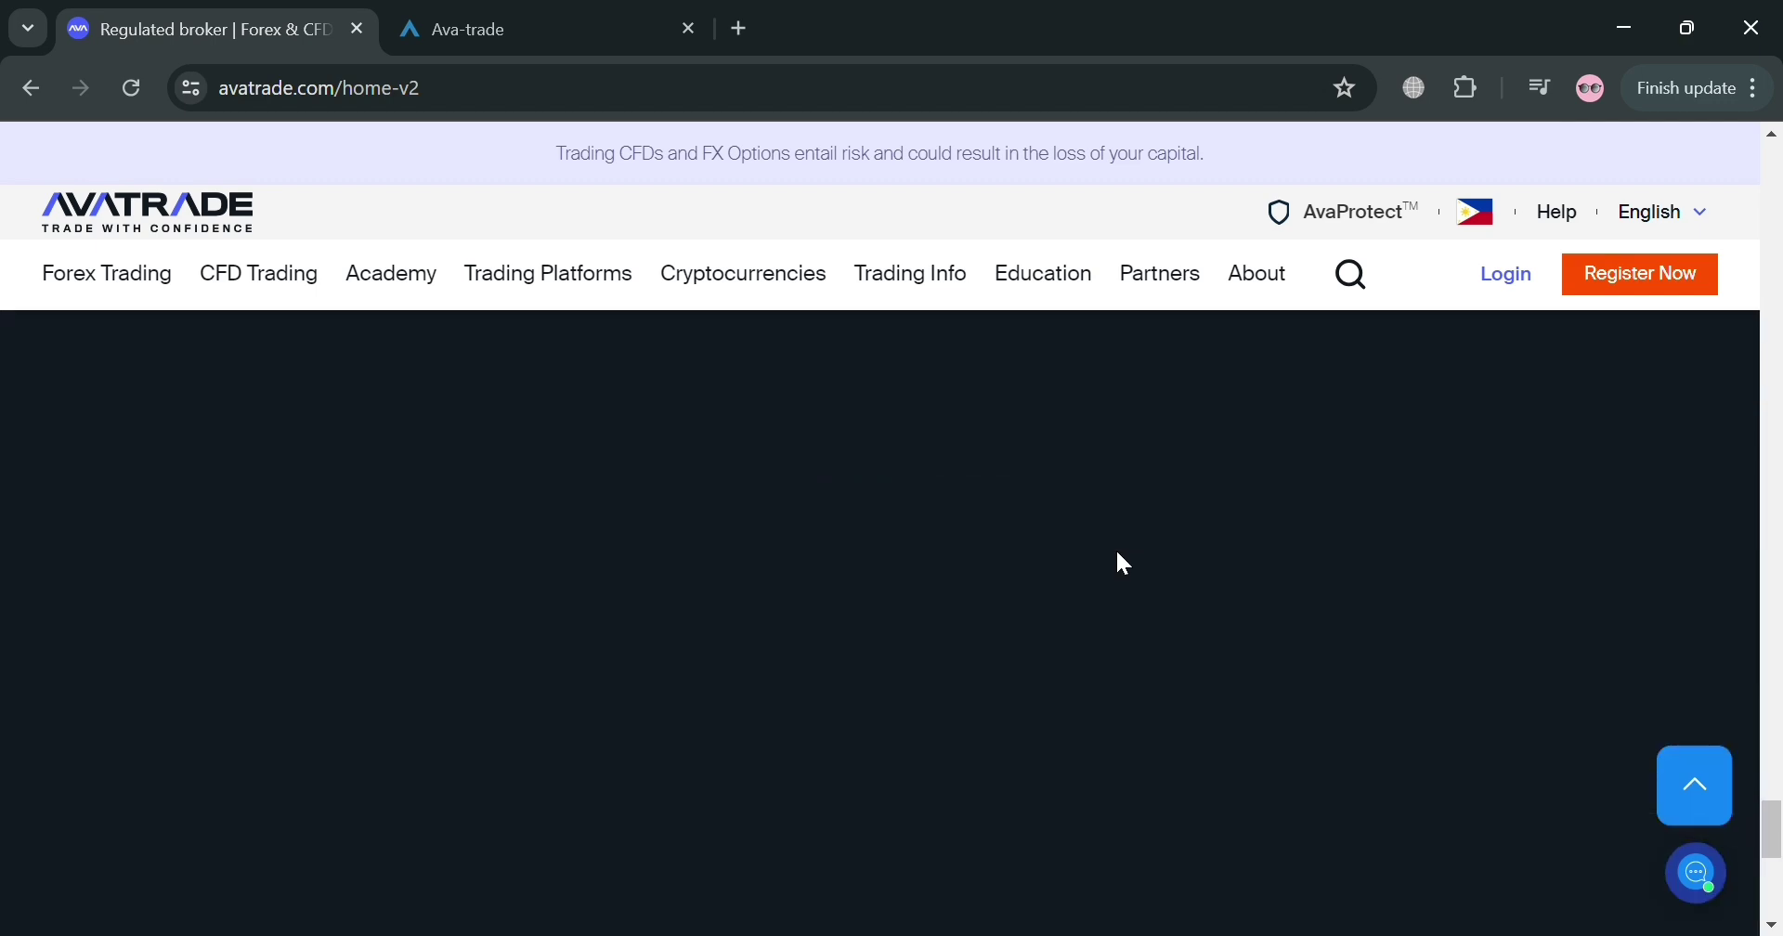
scroll(1124, 562, down, 6)
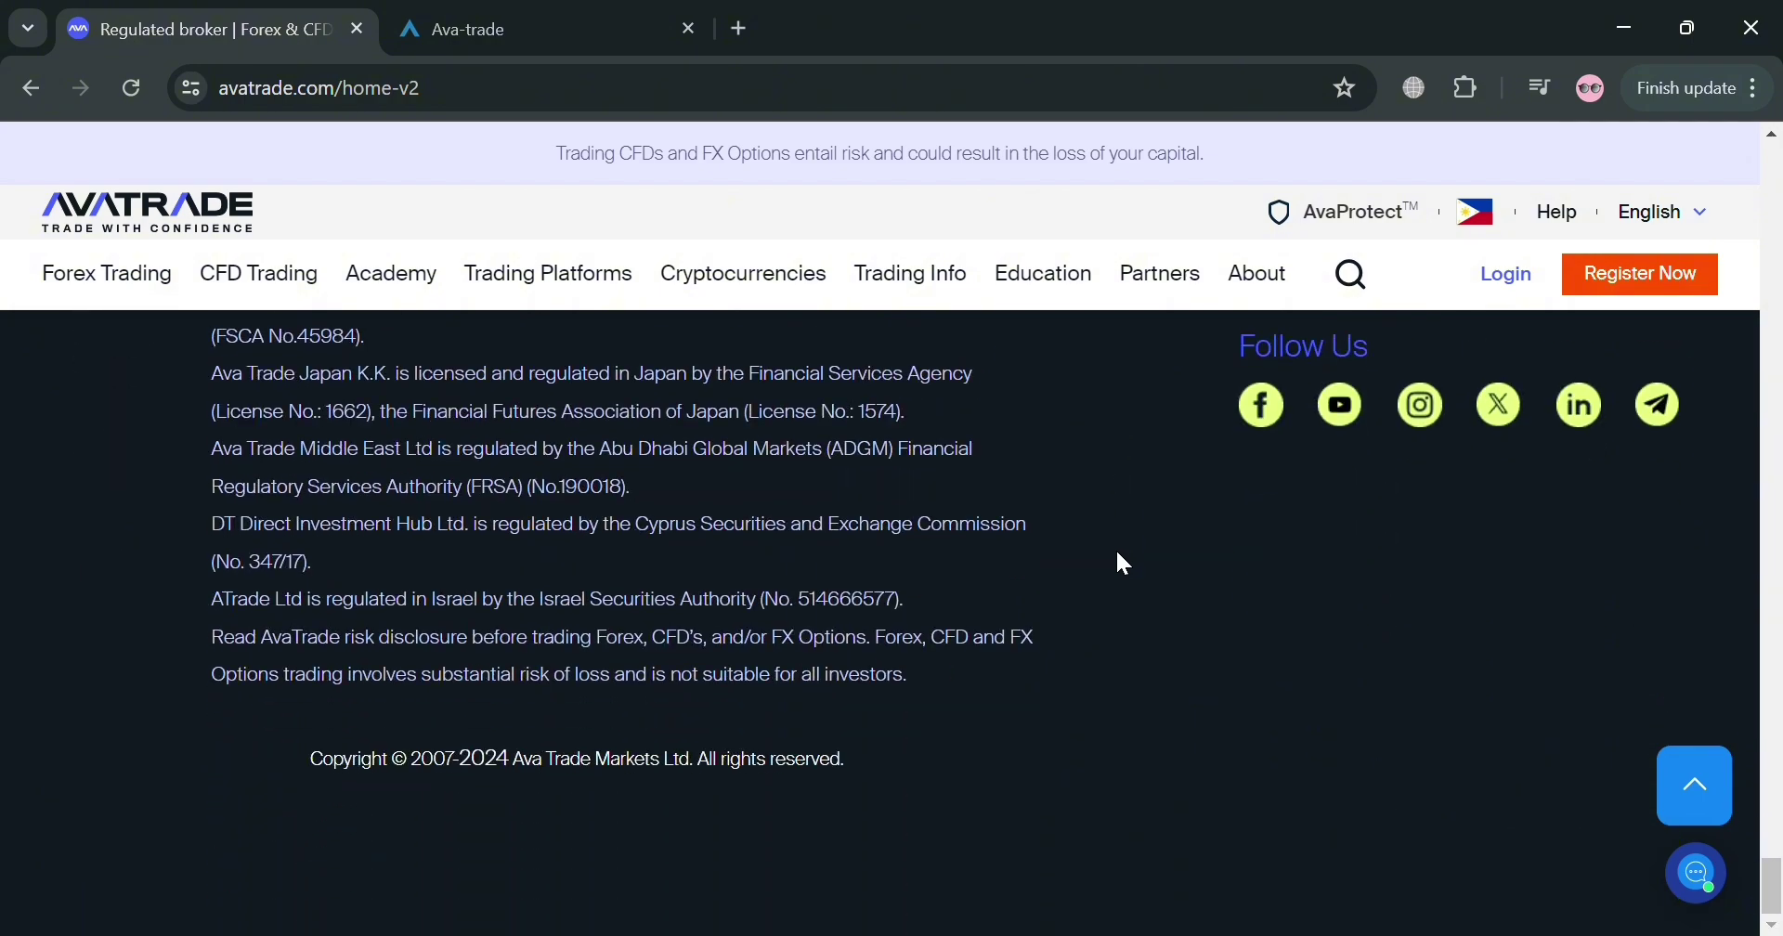
scroll(1117, 554, up, 15)
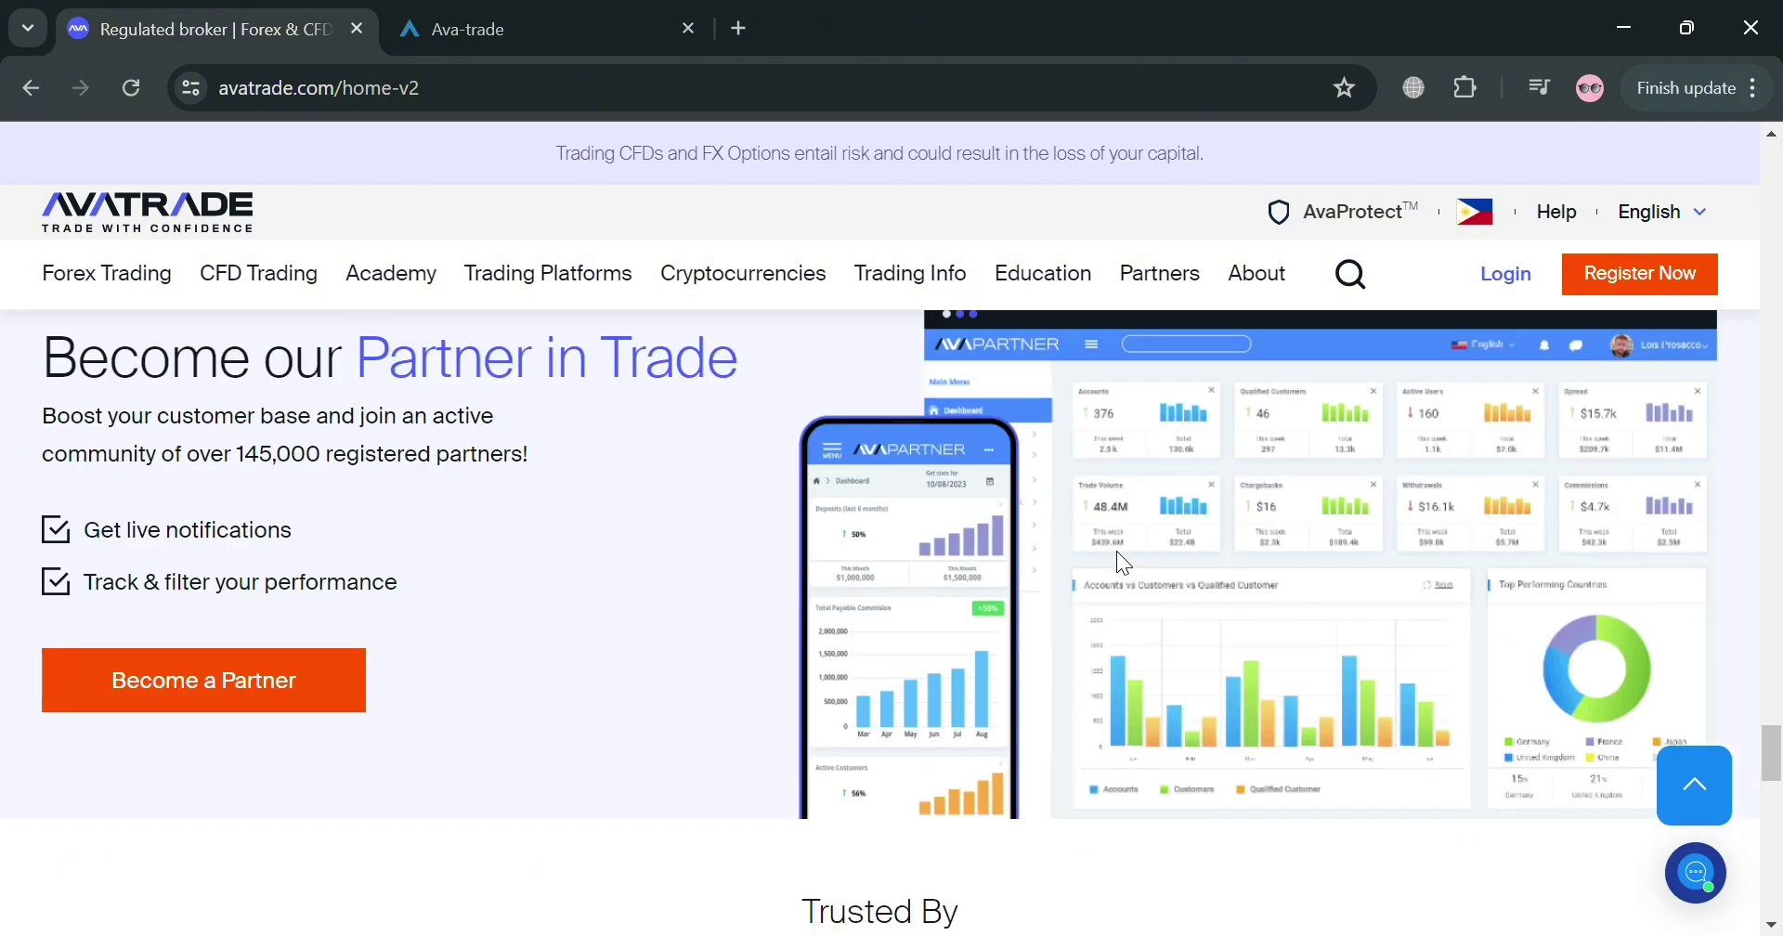
scroll(1121, 562, up, 6)
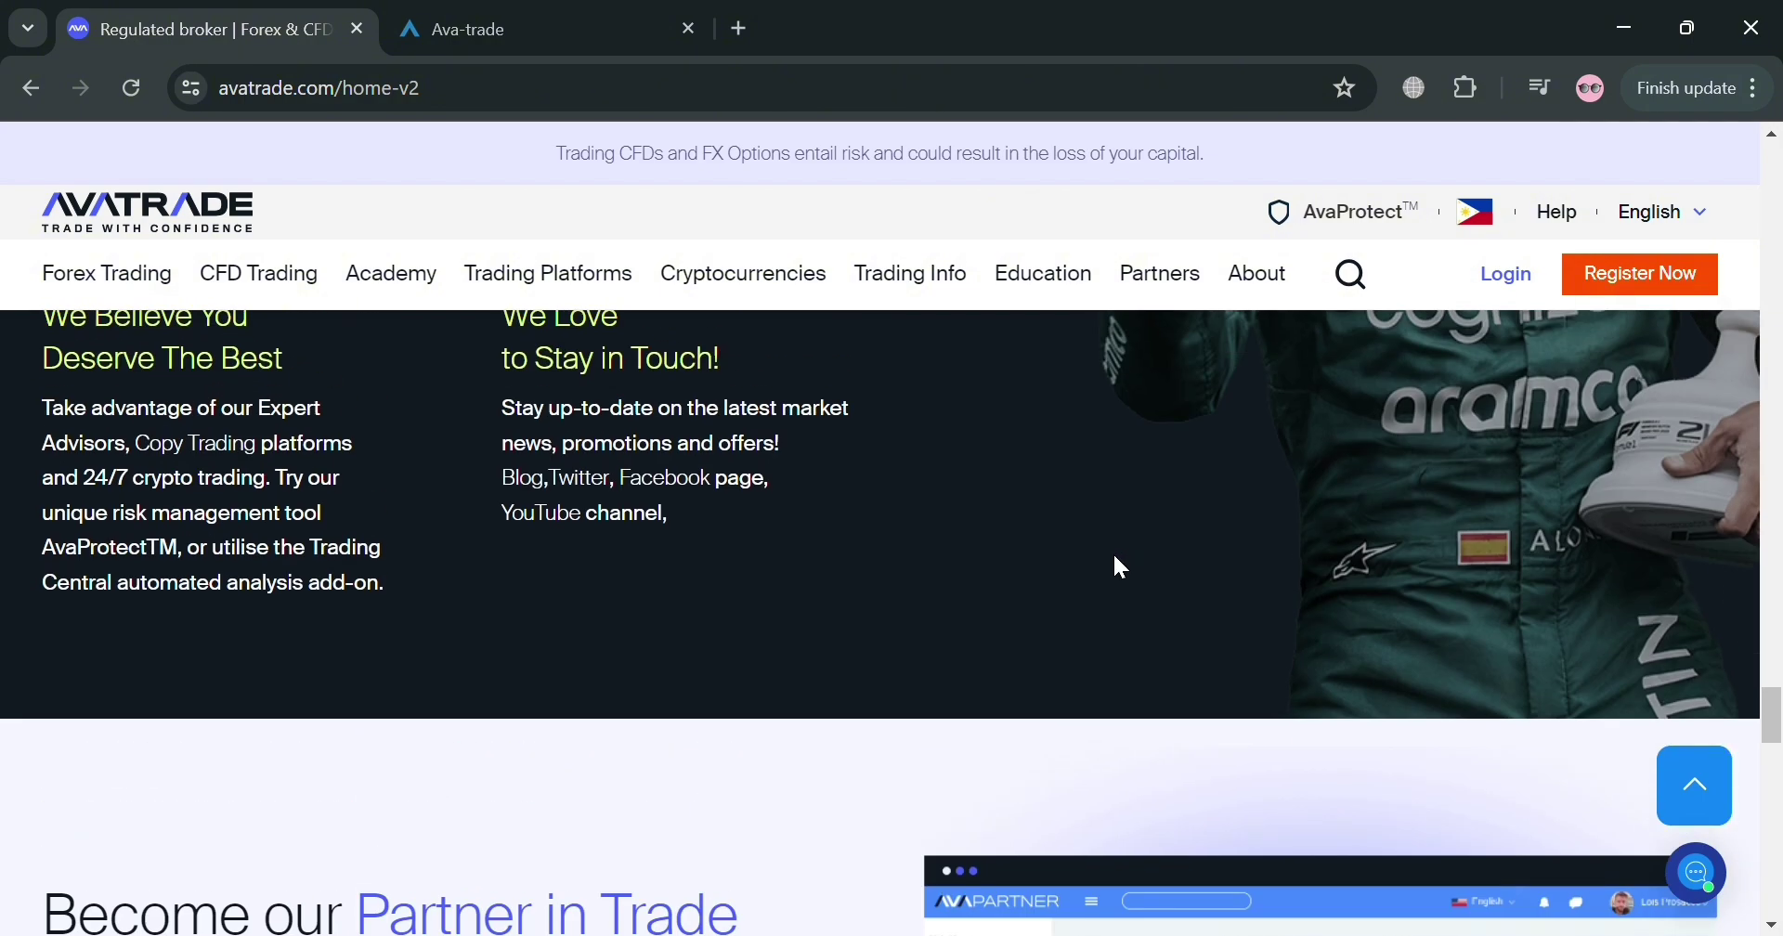
scroll(1114, 557, up, 10)
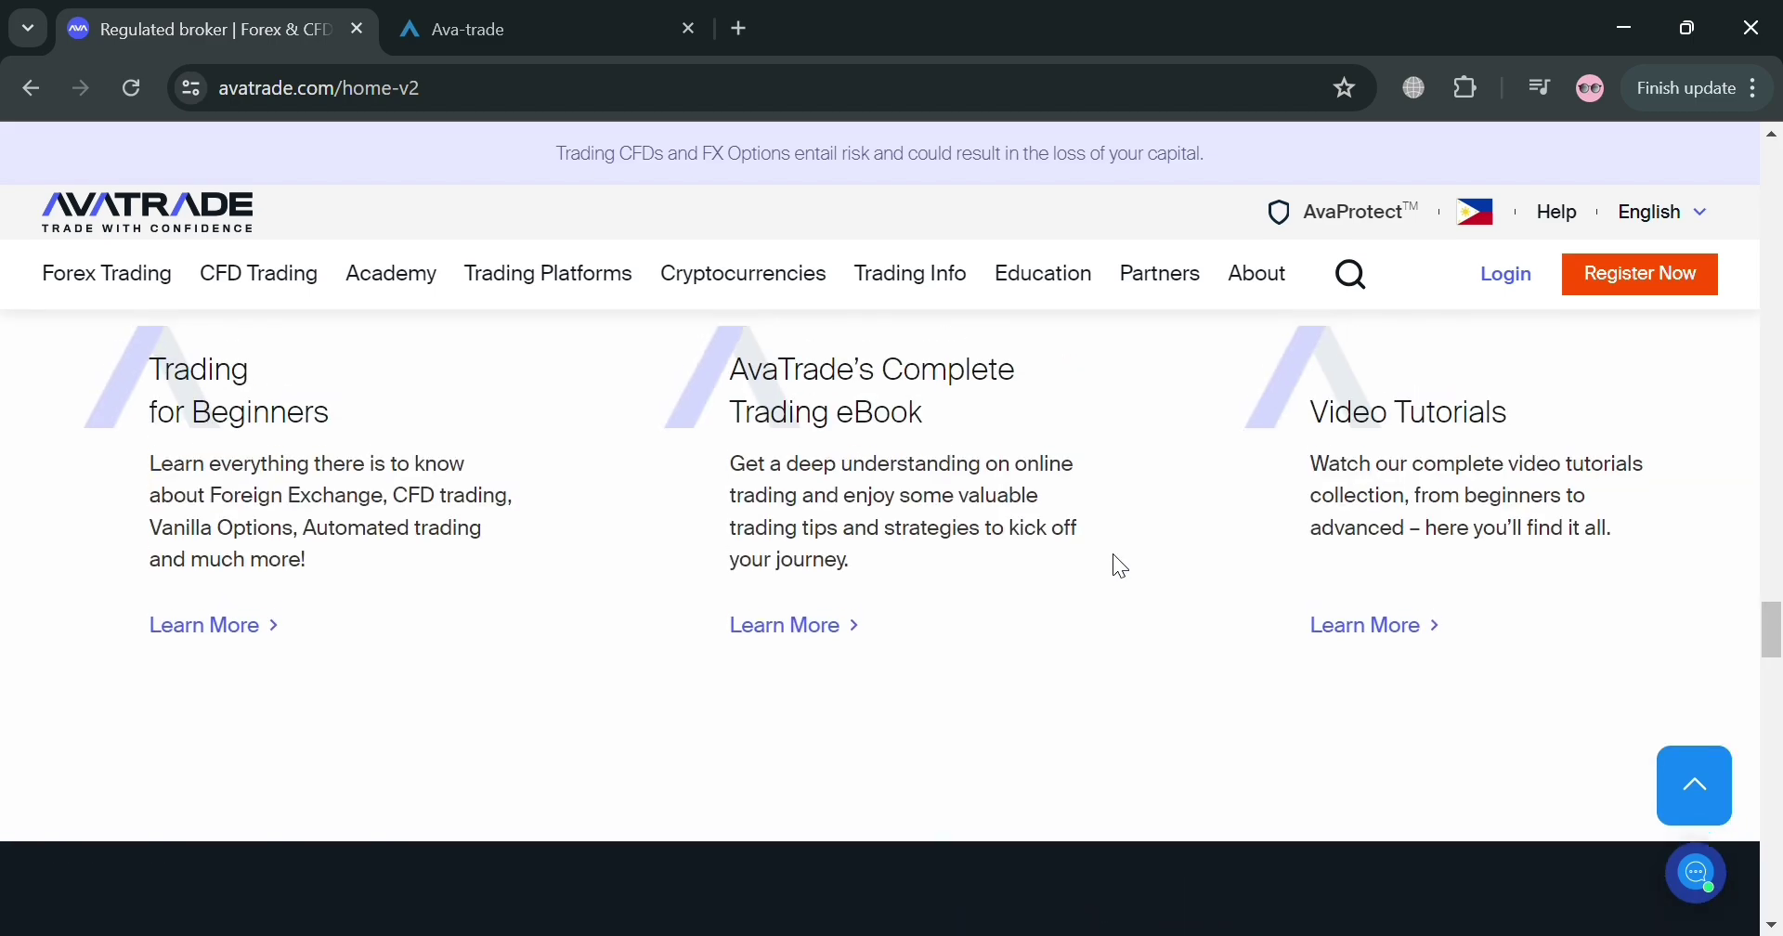
scroll(1112, 551, up, 12)
scroll(1112, 554, up, 12)
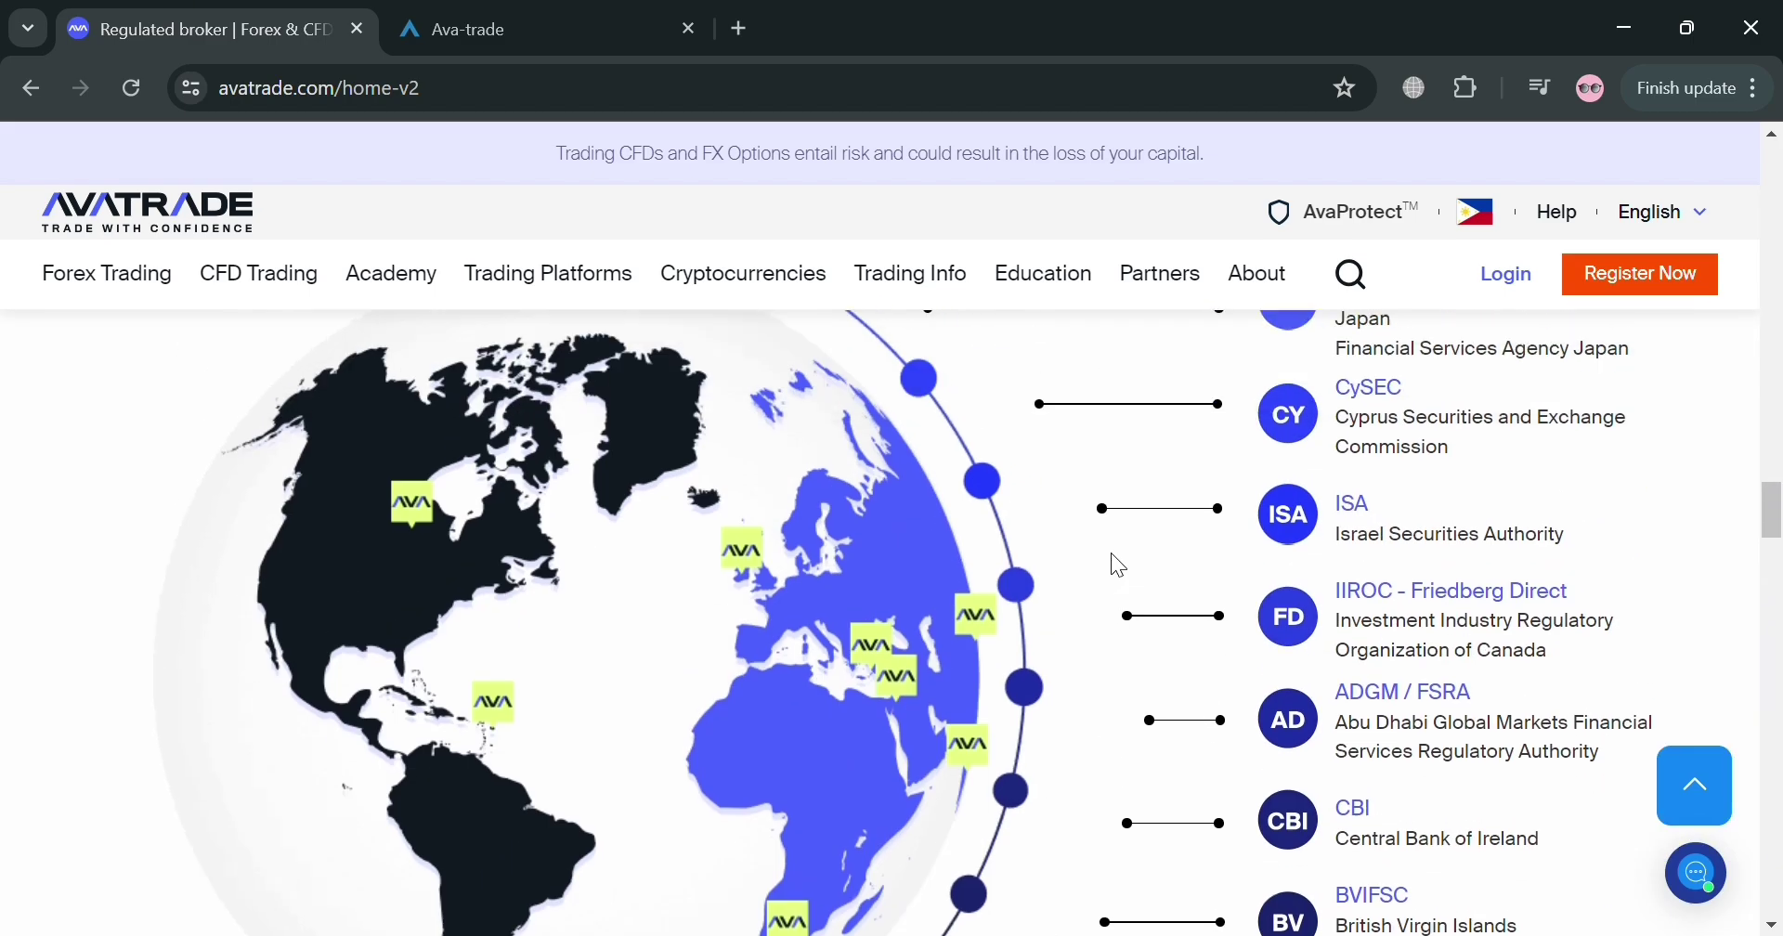
scroll(1111, 553, up, 15)
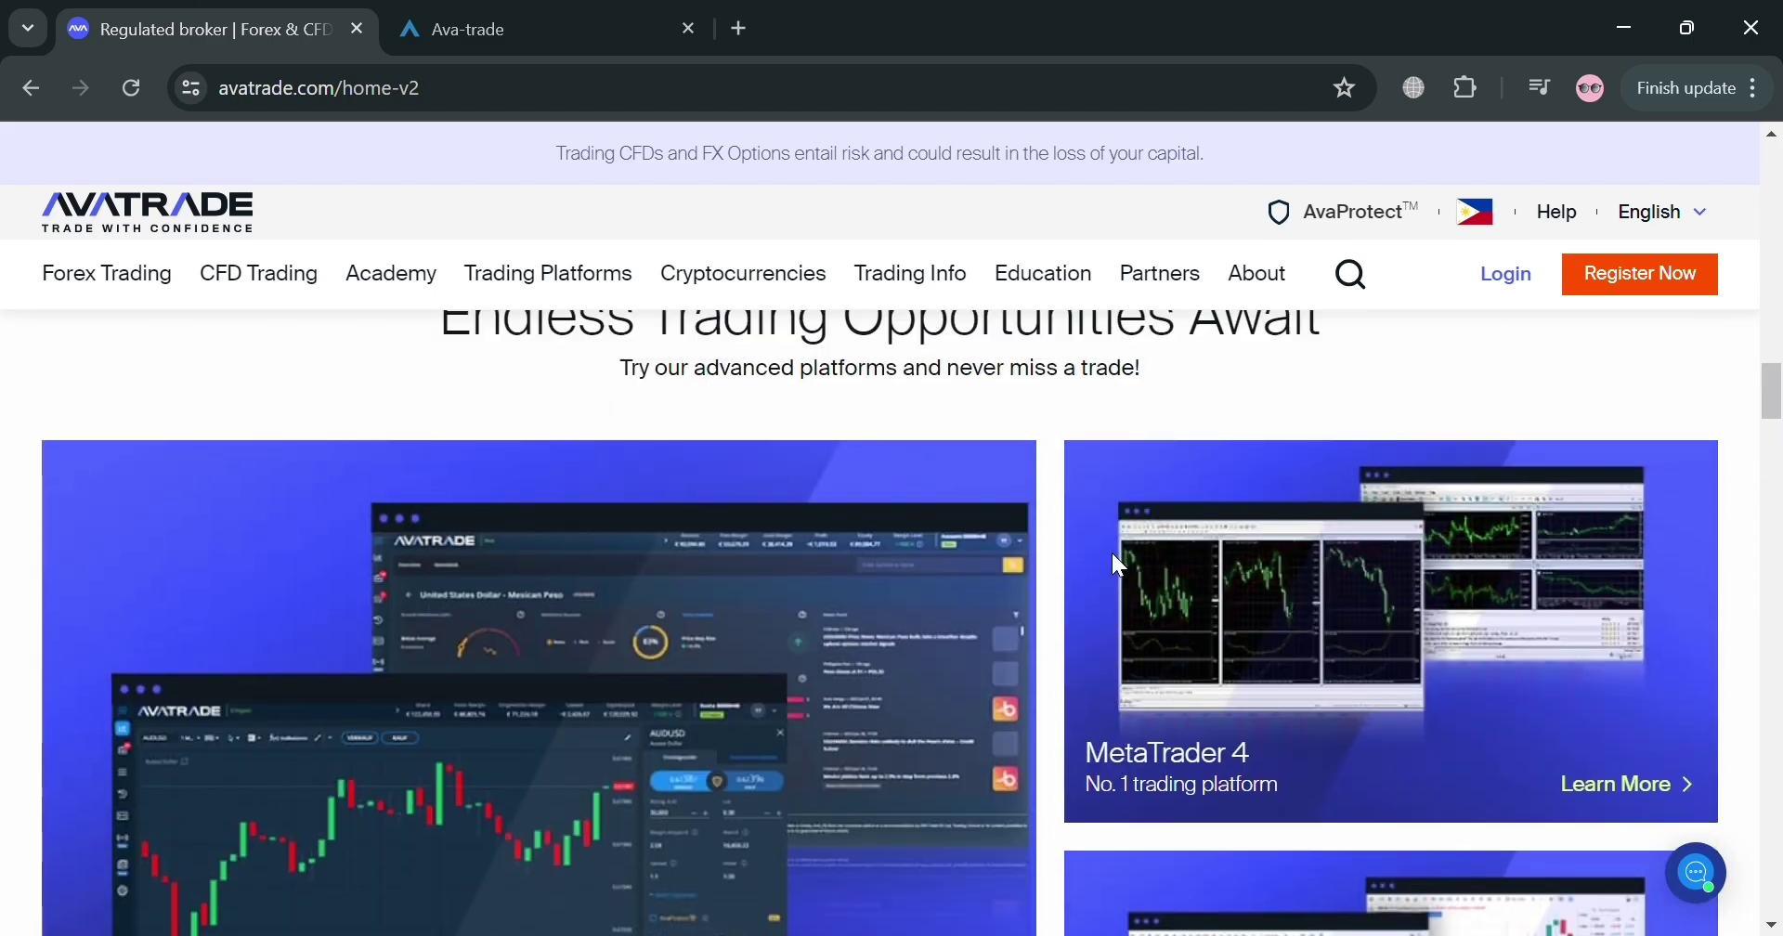
scroll(1129, 568, up, 8)
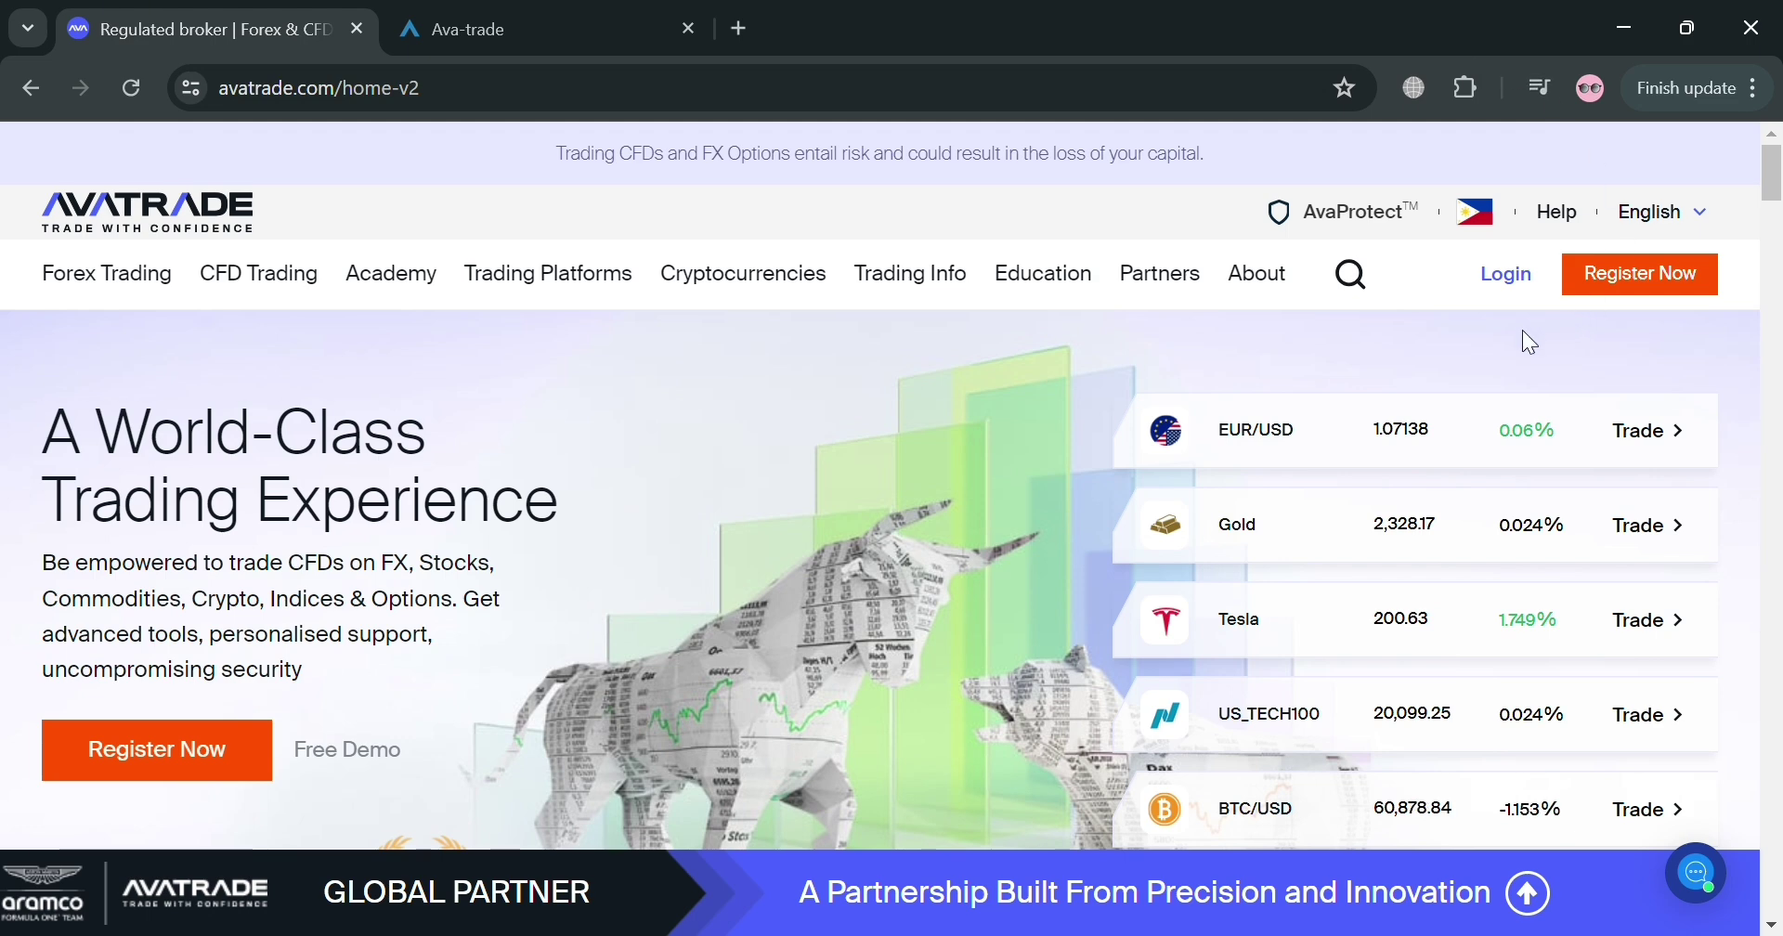
View the account sign-up form, and check the demo and real accounts listed in the AvaTrade WebTrader.
click(1662, 282)
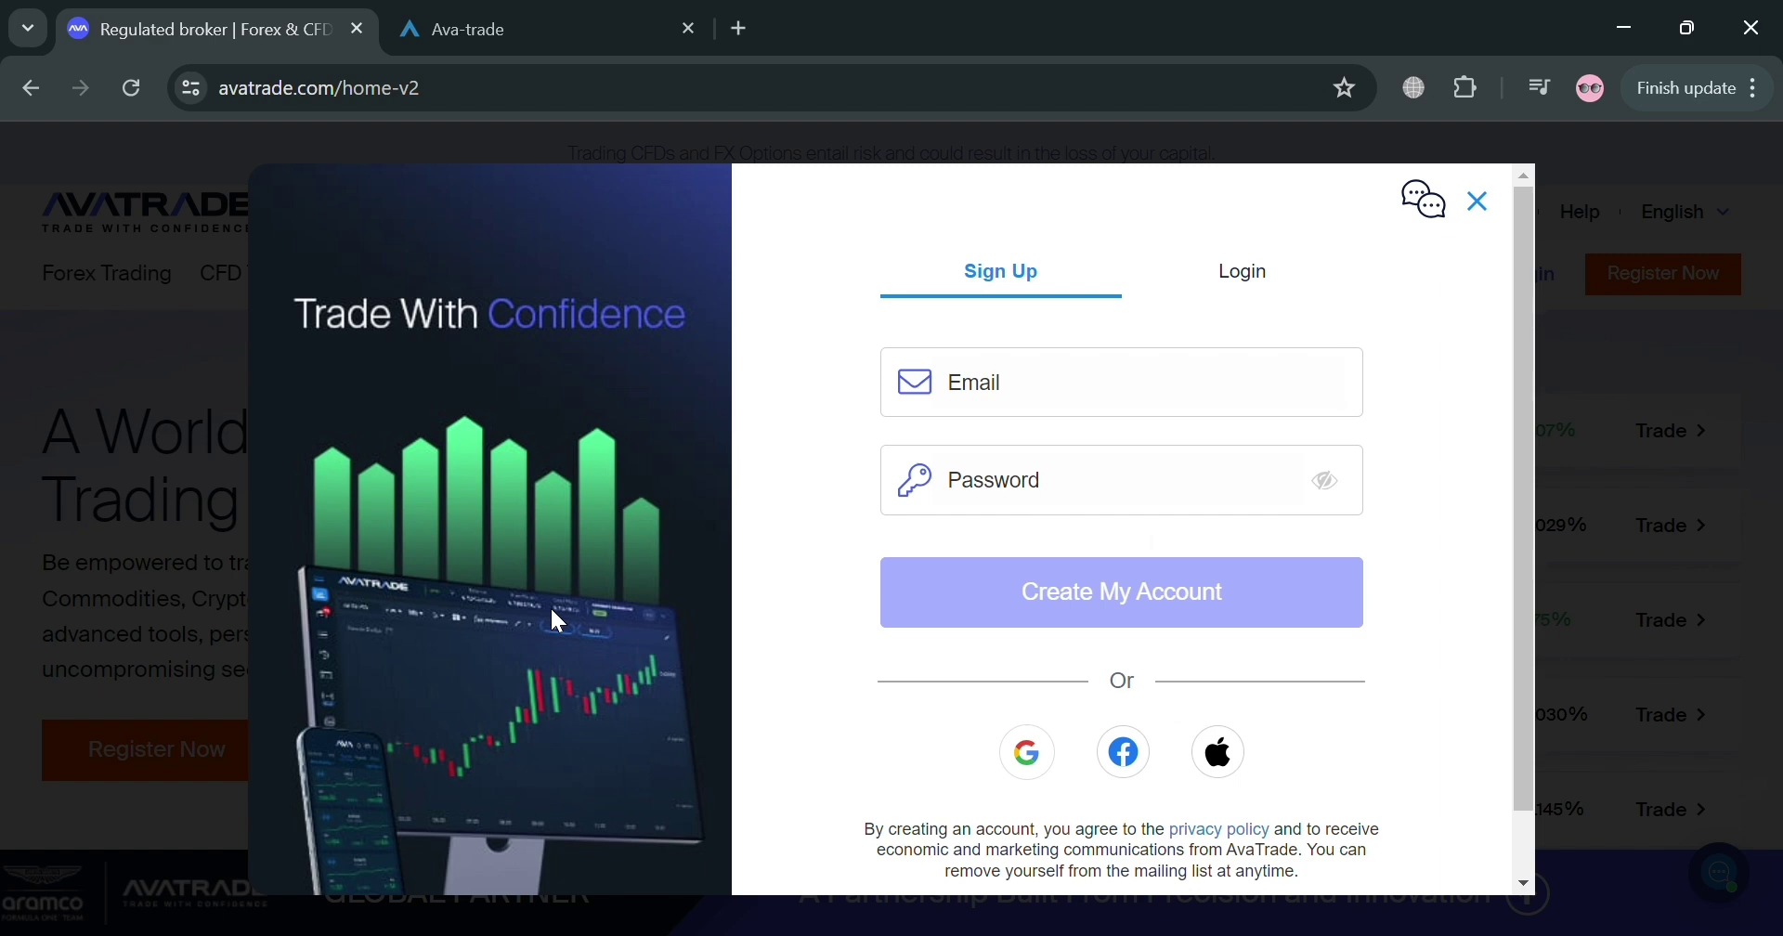
click(517, 13)
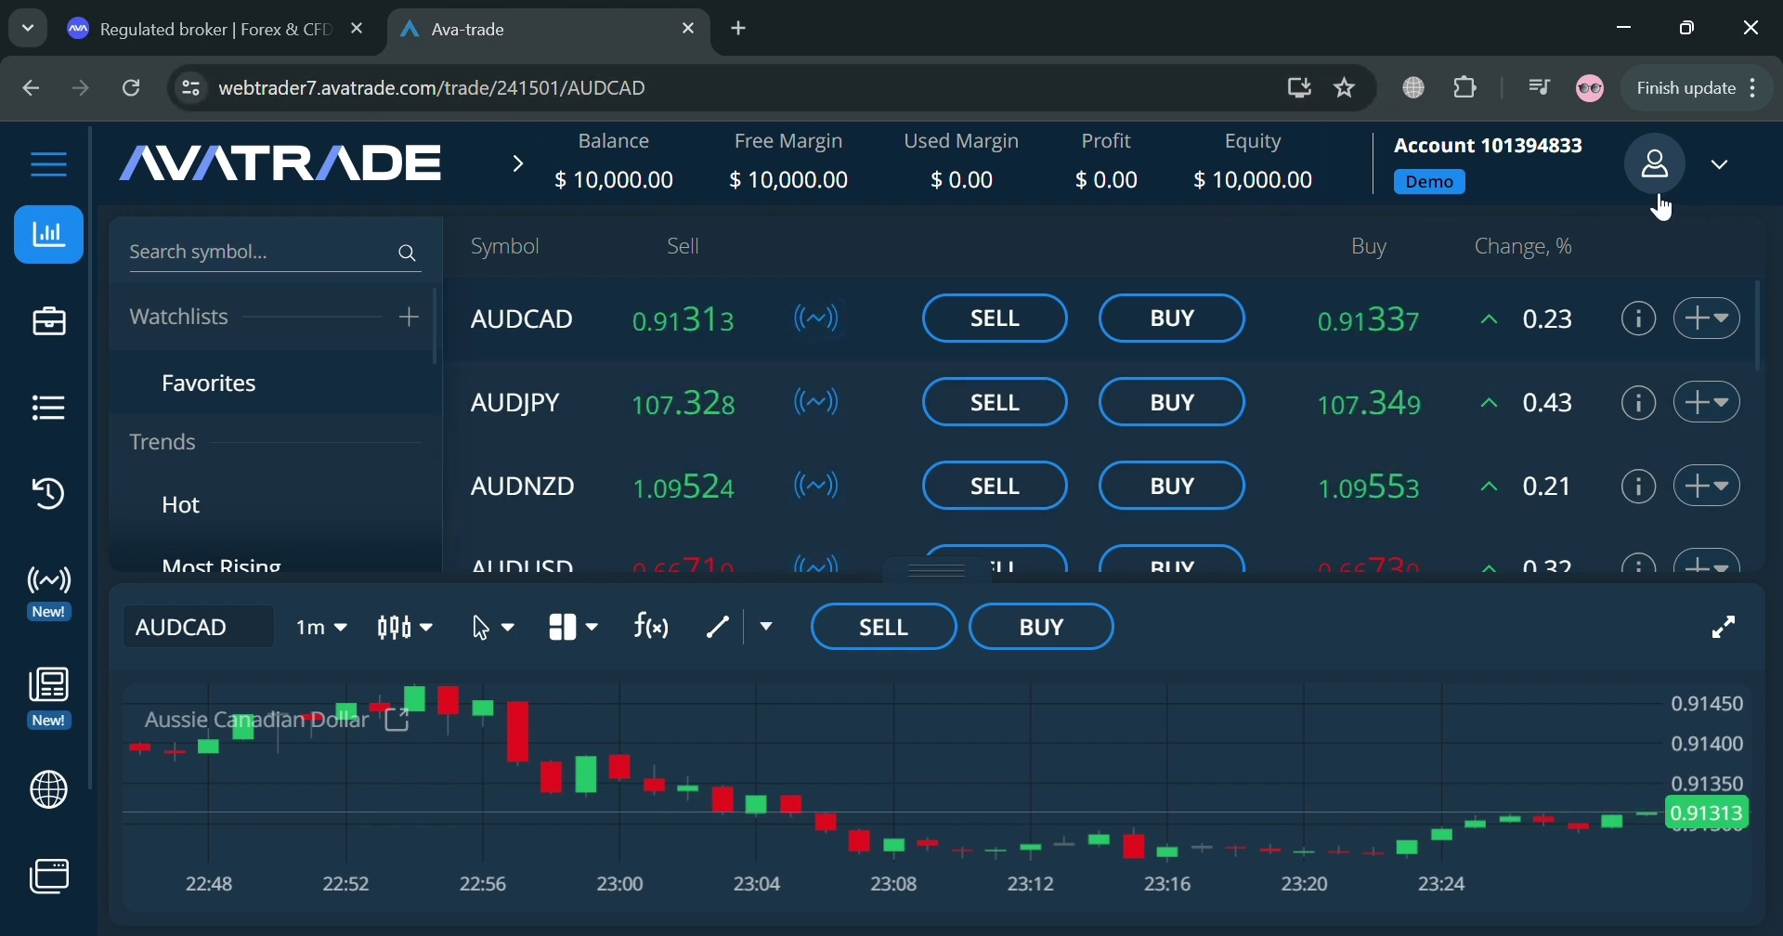
click(1720, 166)
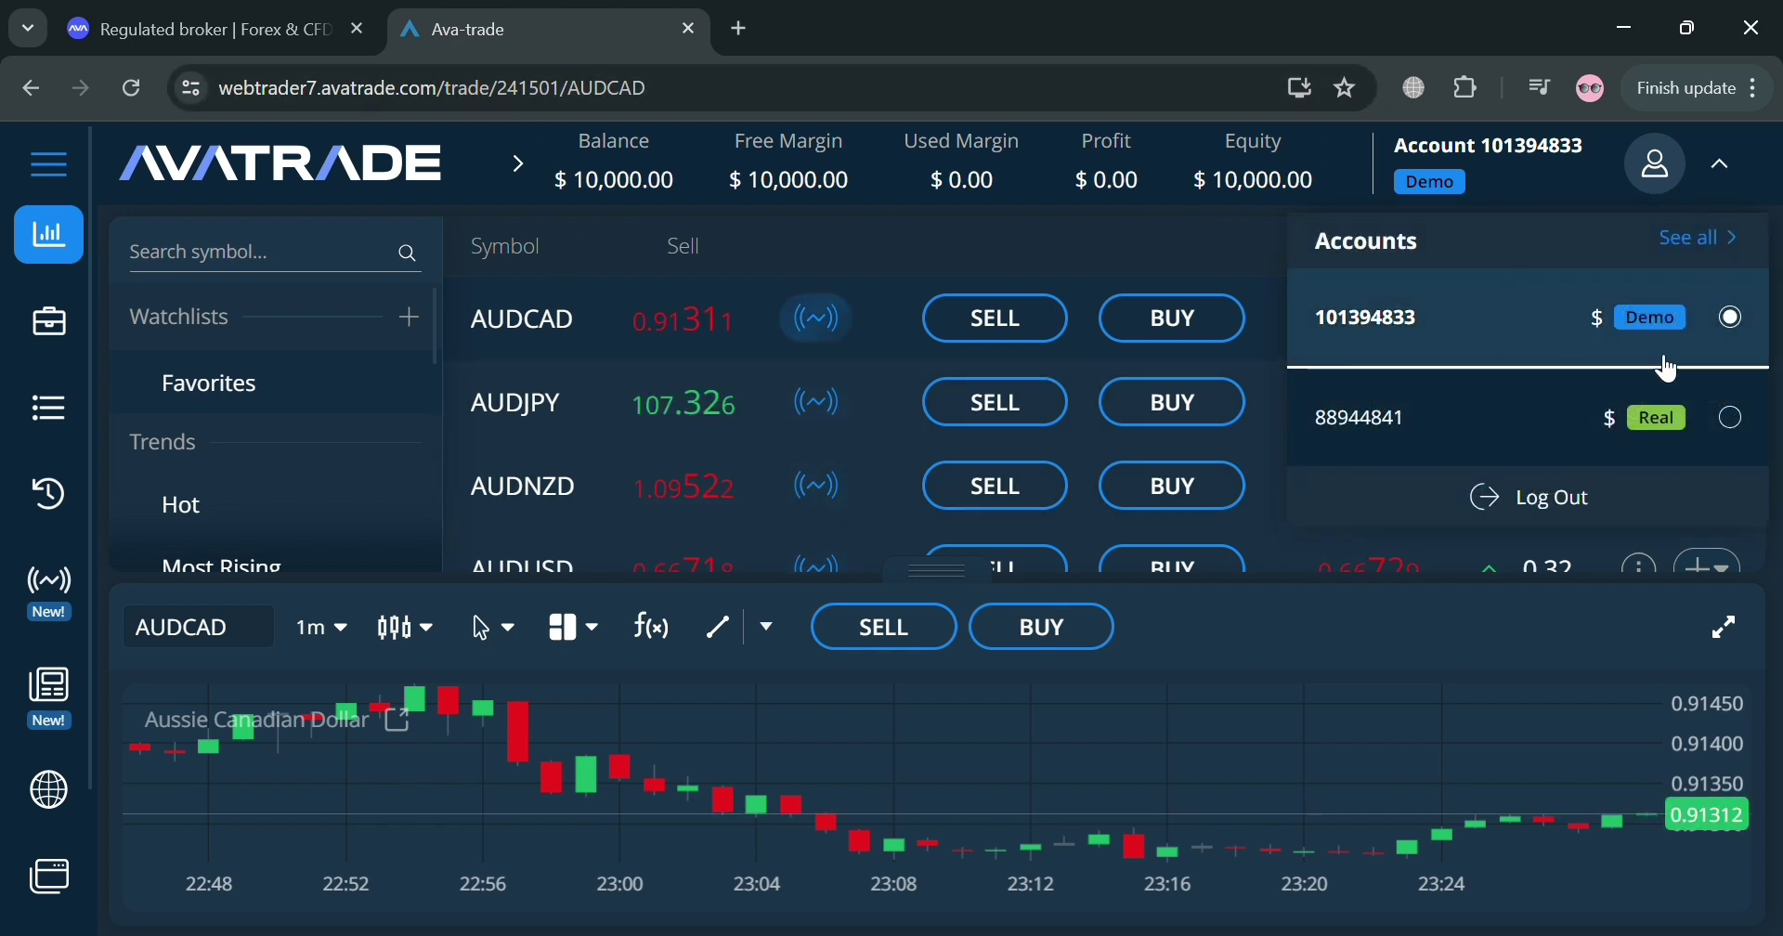
click(1756, 189)
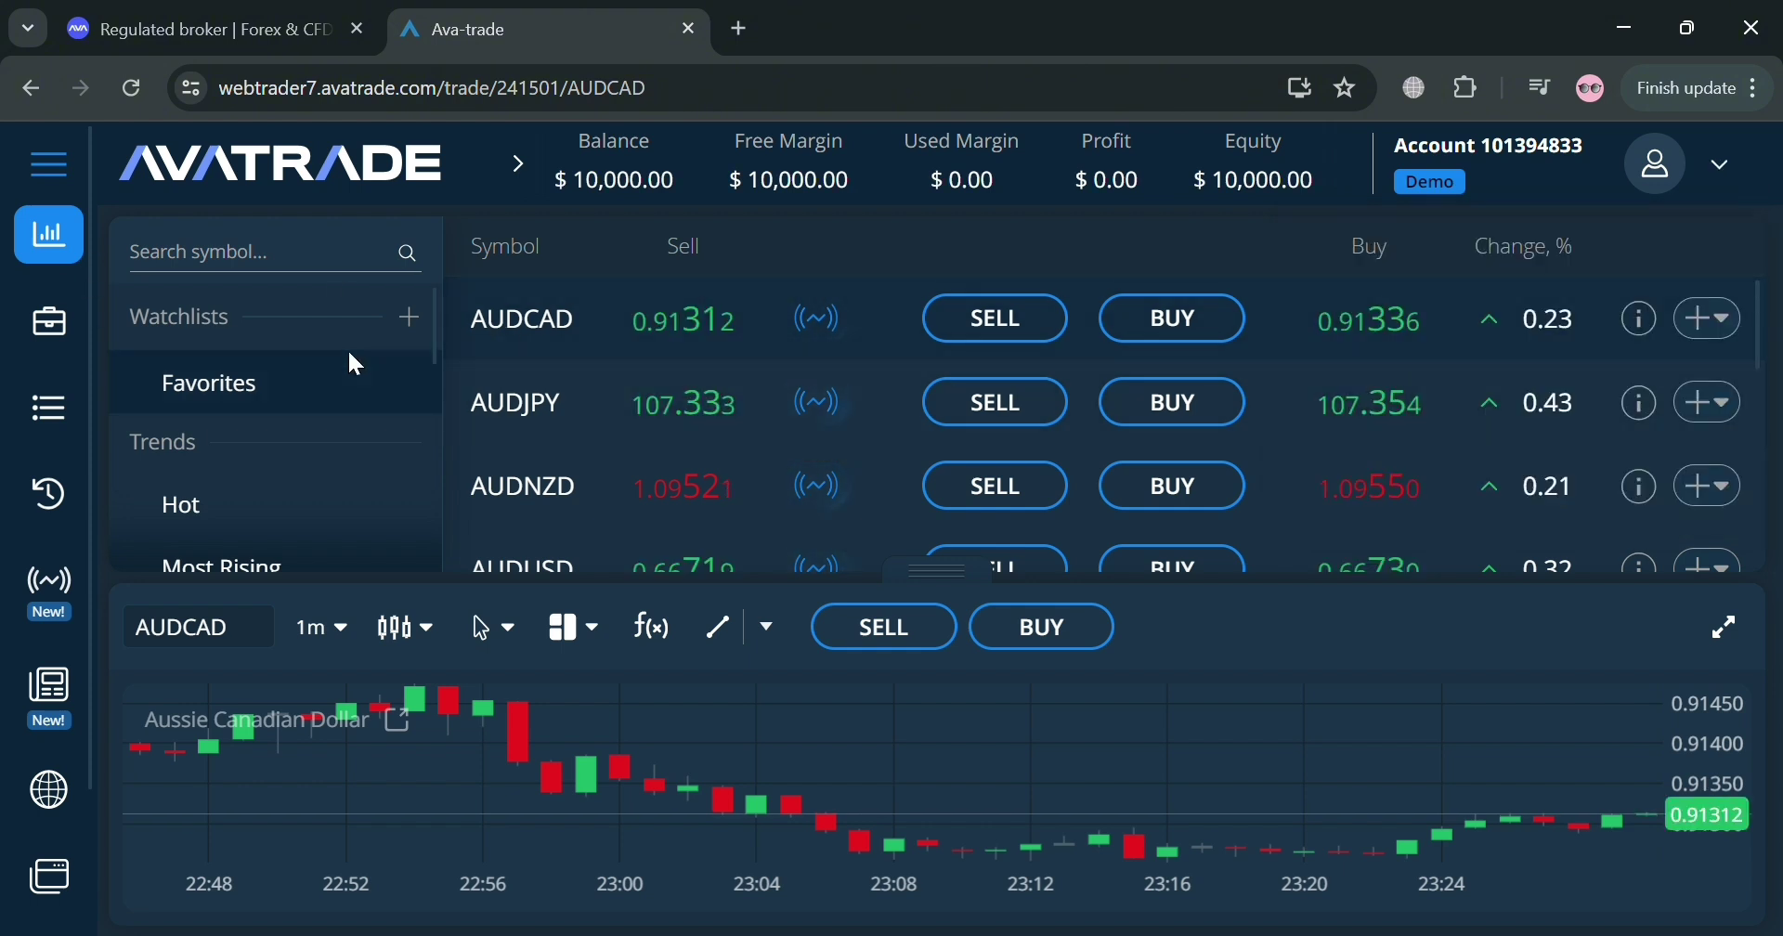
Look through the instrument categories and view the USA stocks list.
scroll(327, 381, down, 2)
scroll(327, 353, up, 2)
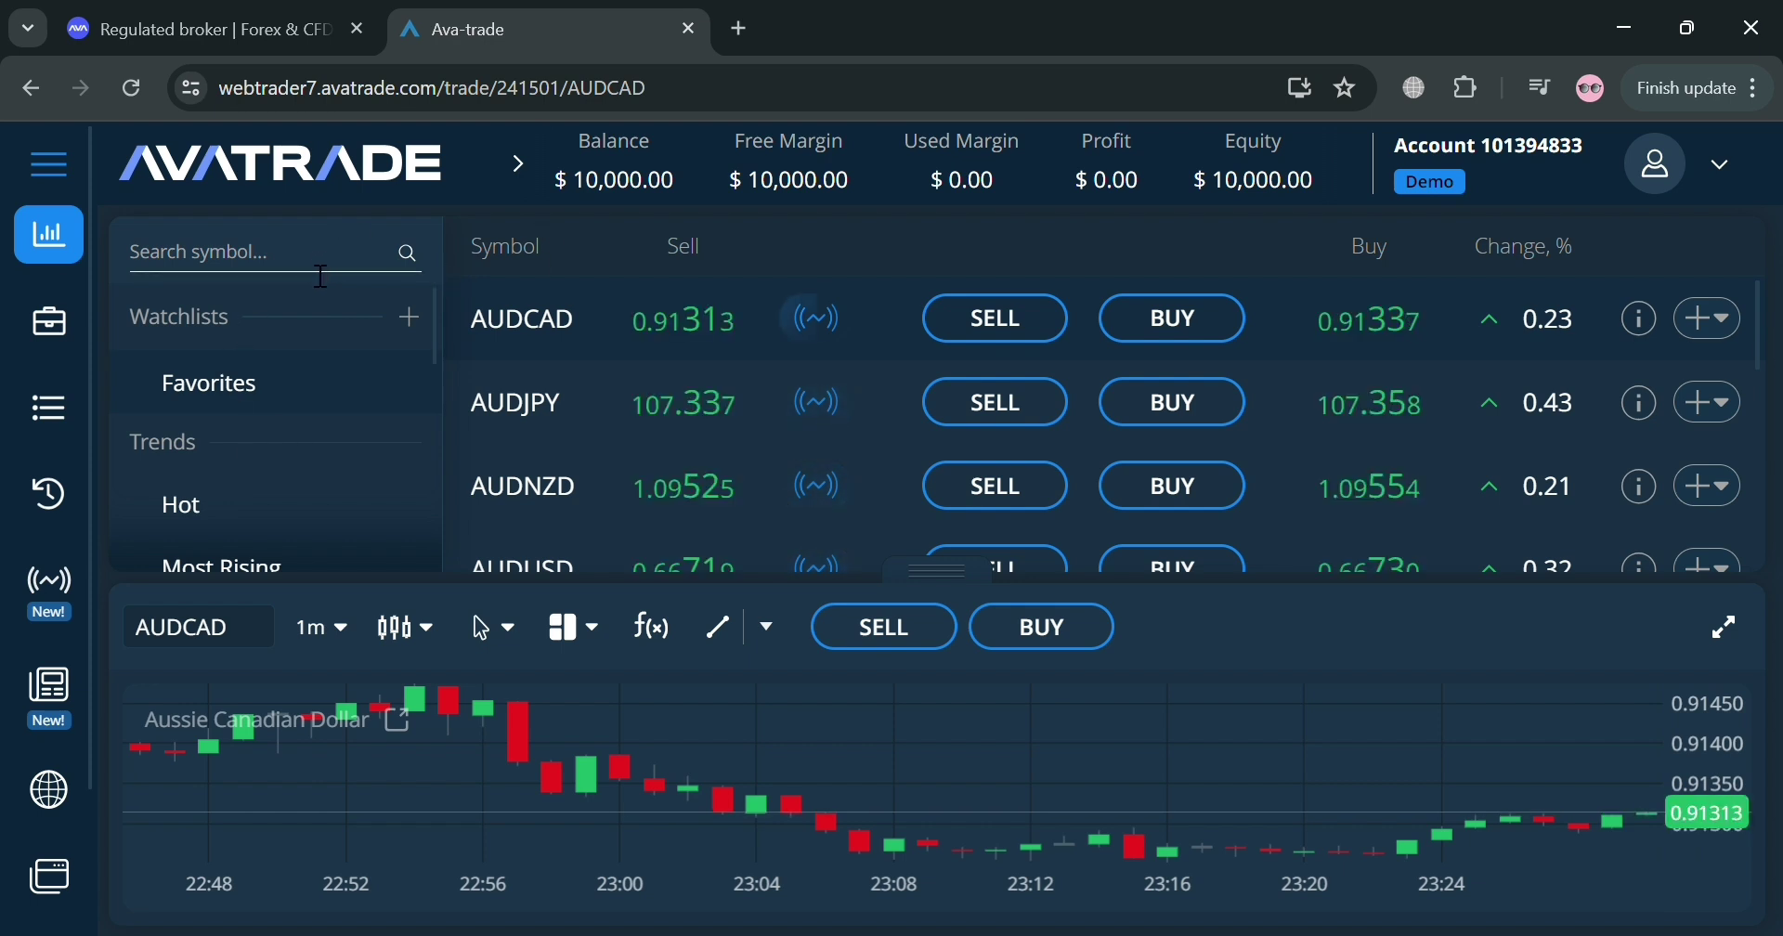
scroll(254, 453, down, 7)
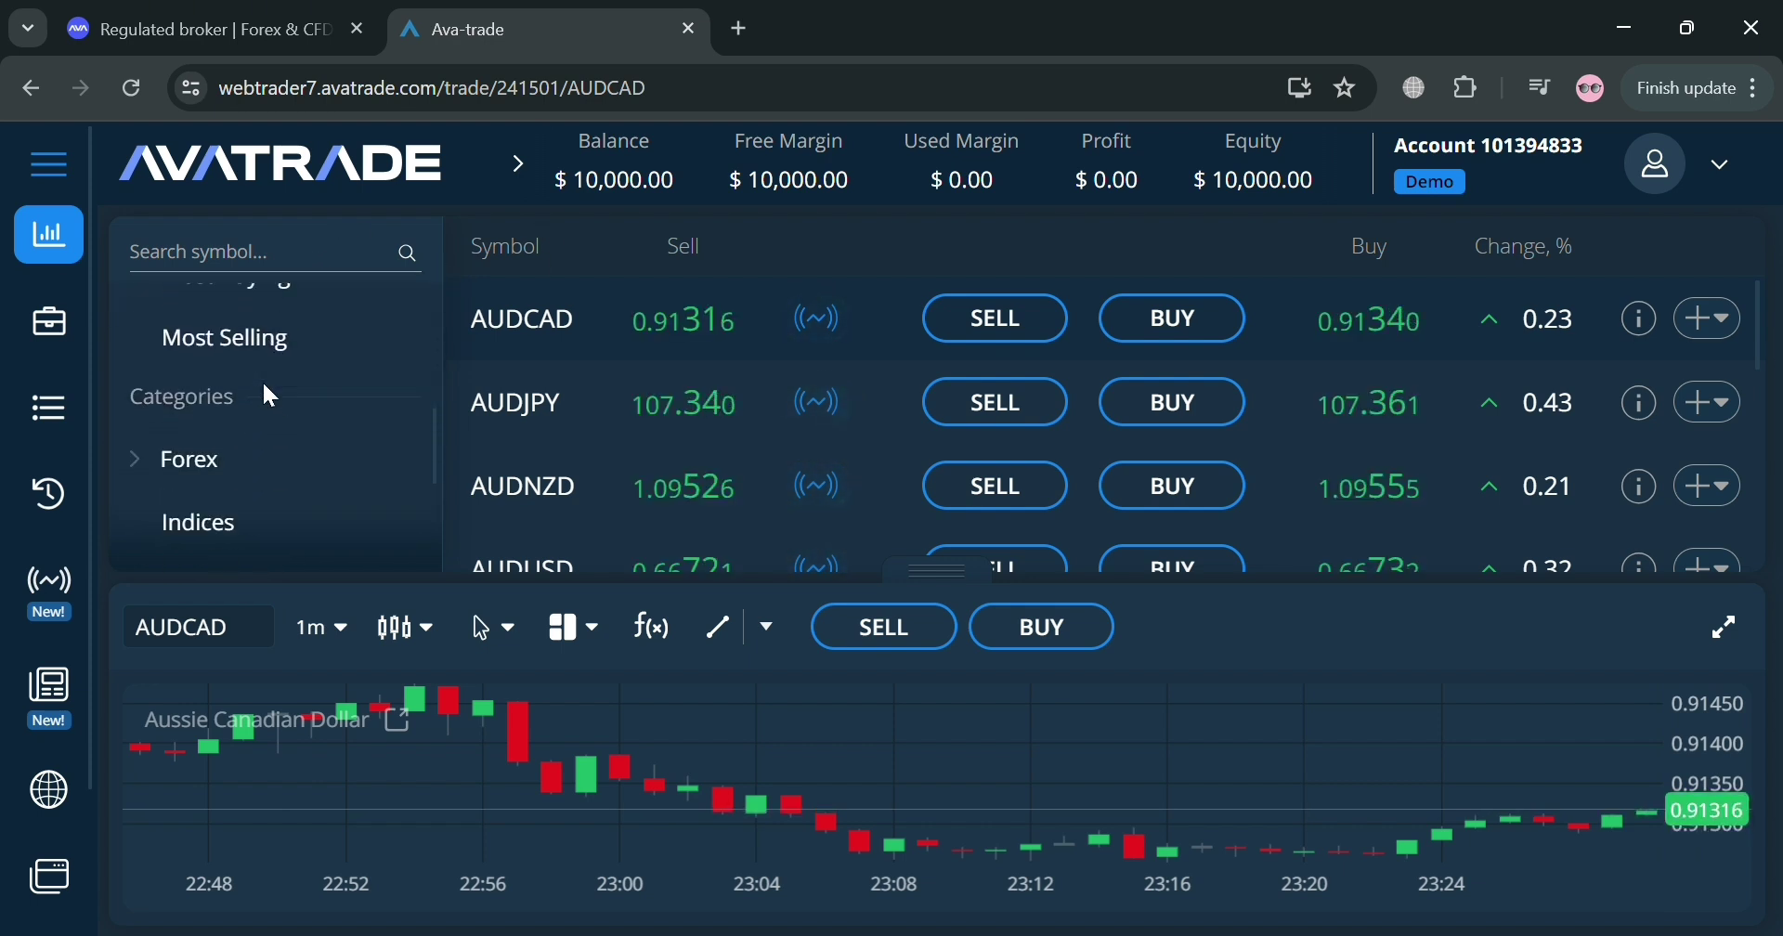
scroll(263, 377, up, 1)
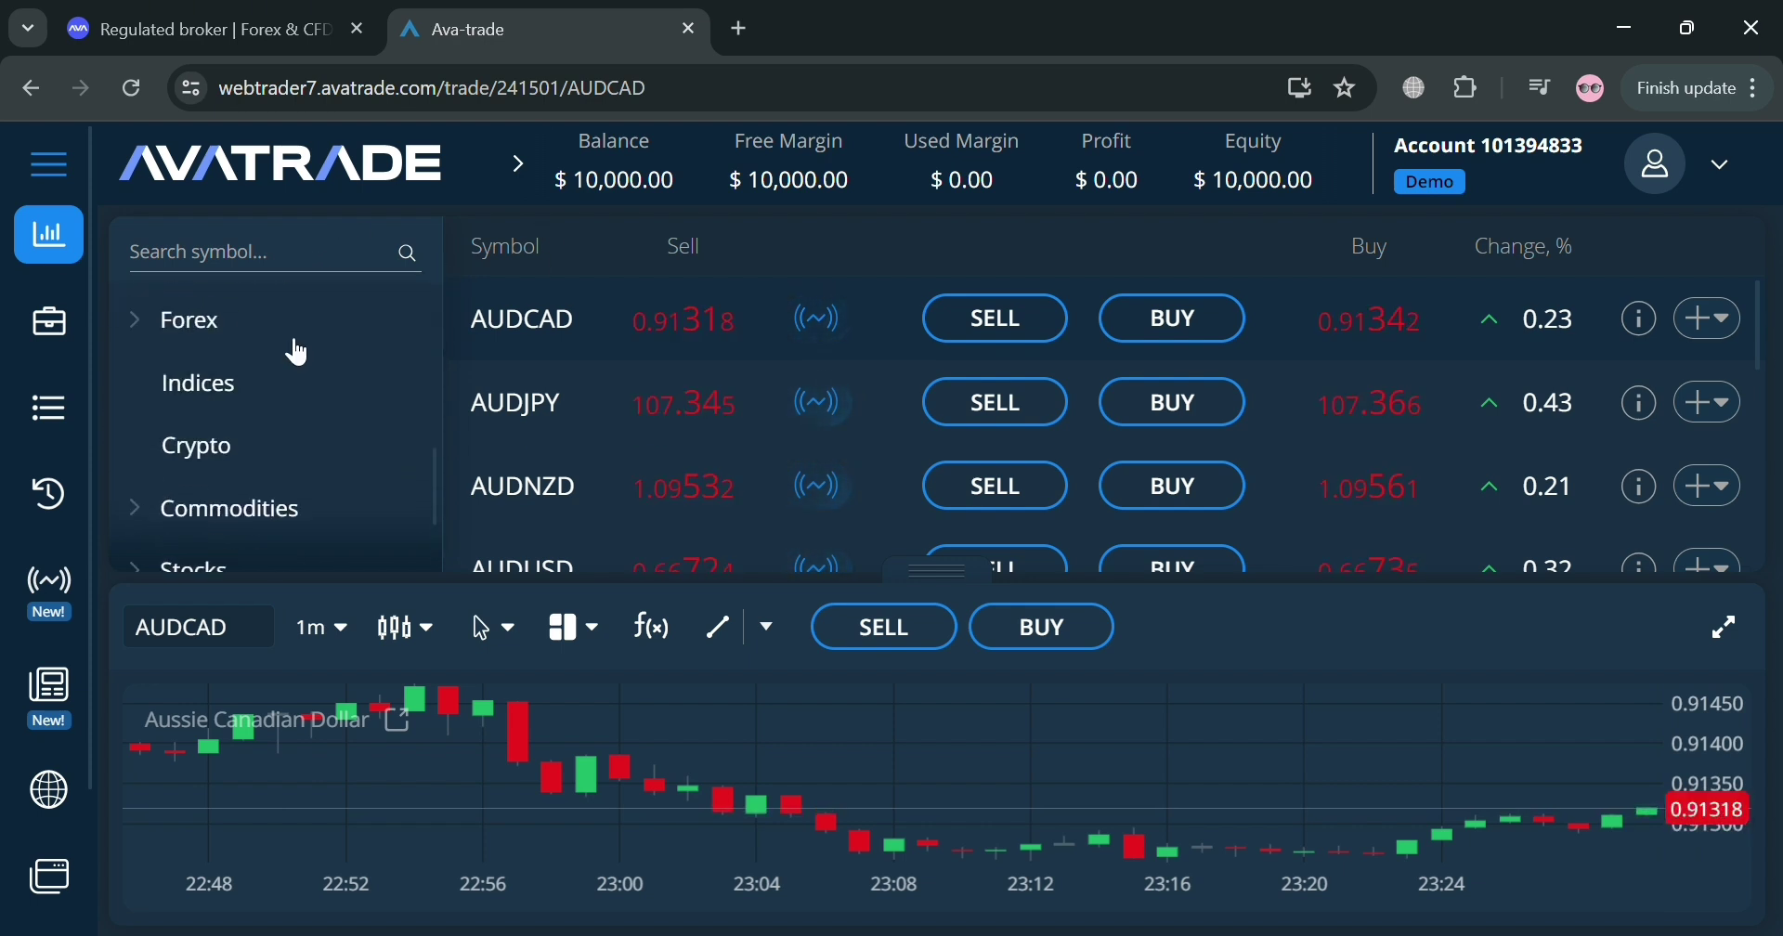
scroll(254, 466, down, 2)
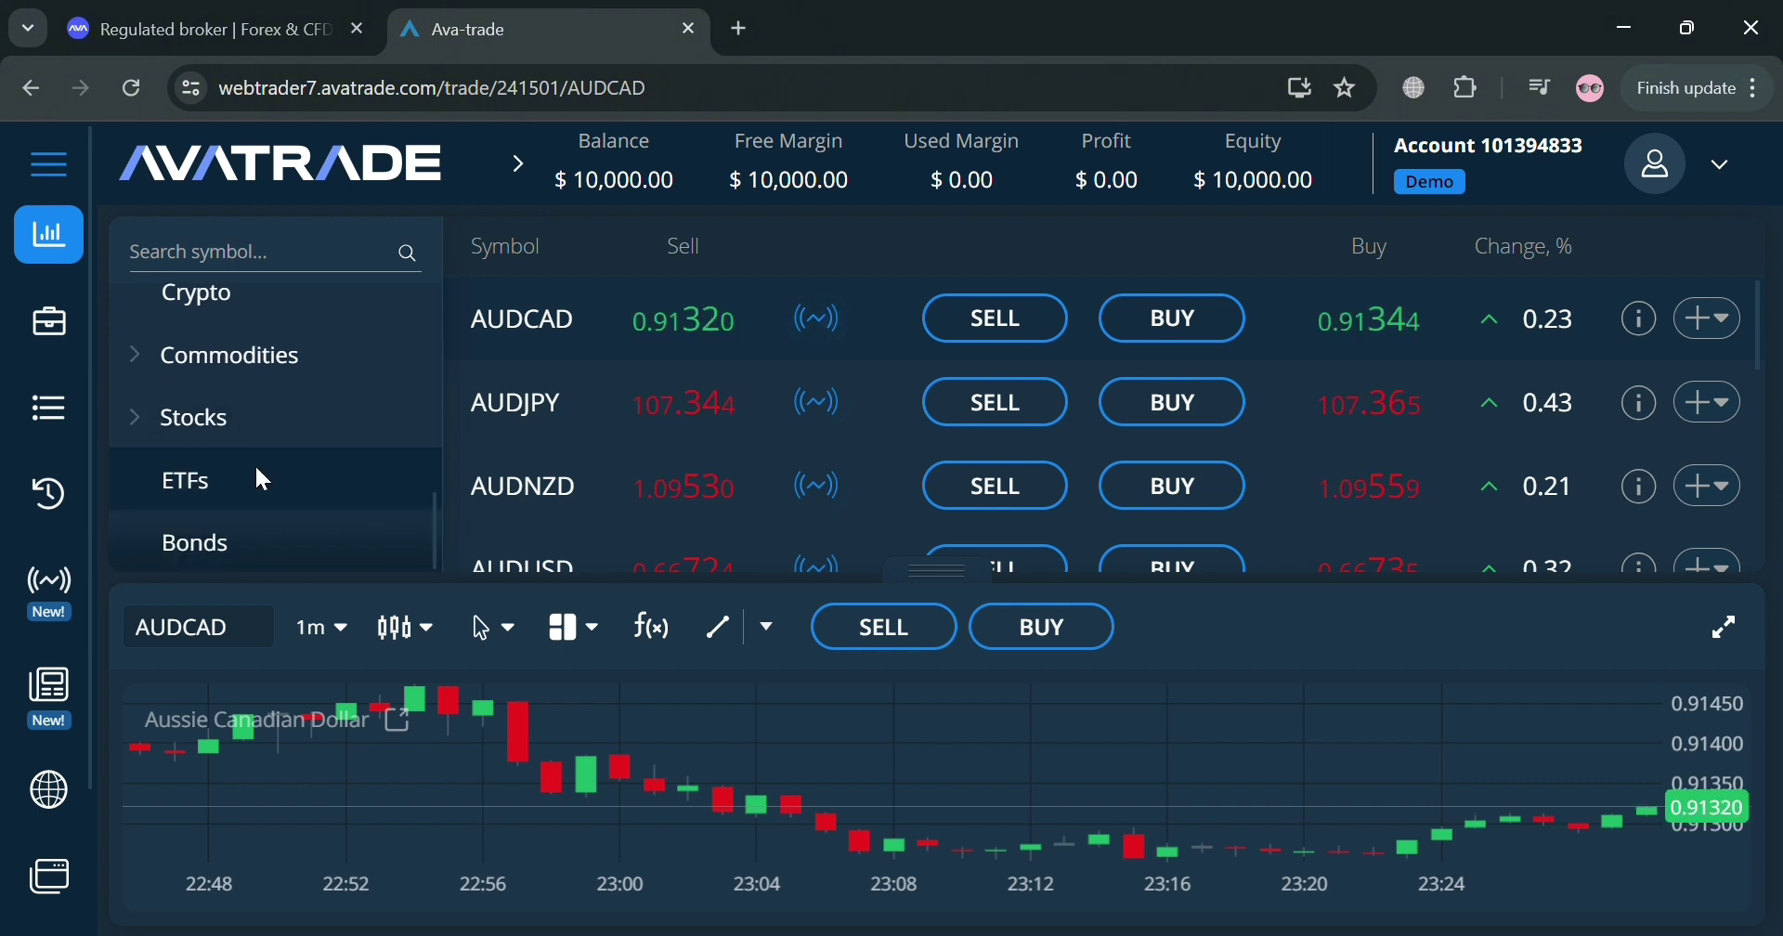
click(320, 420)
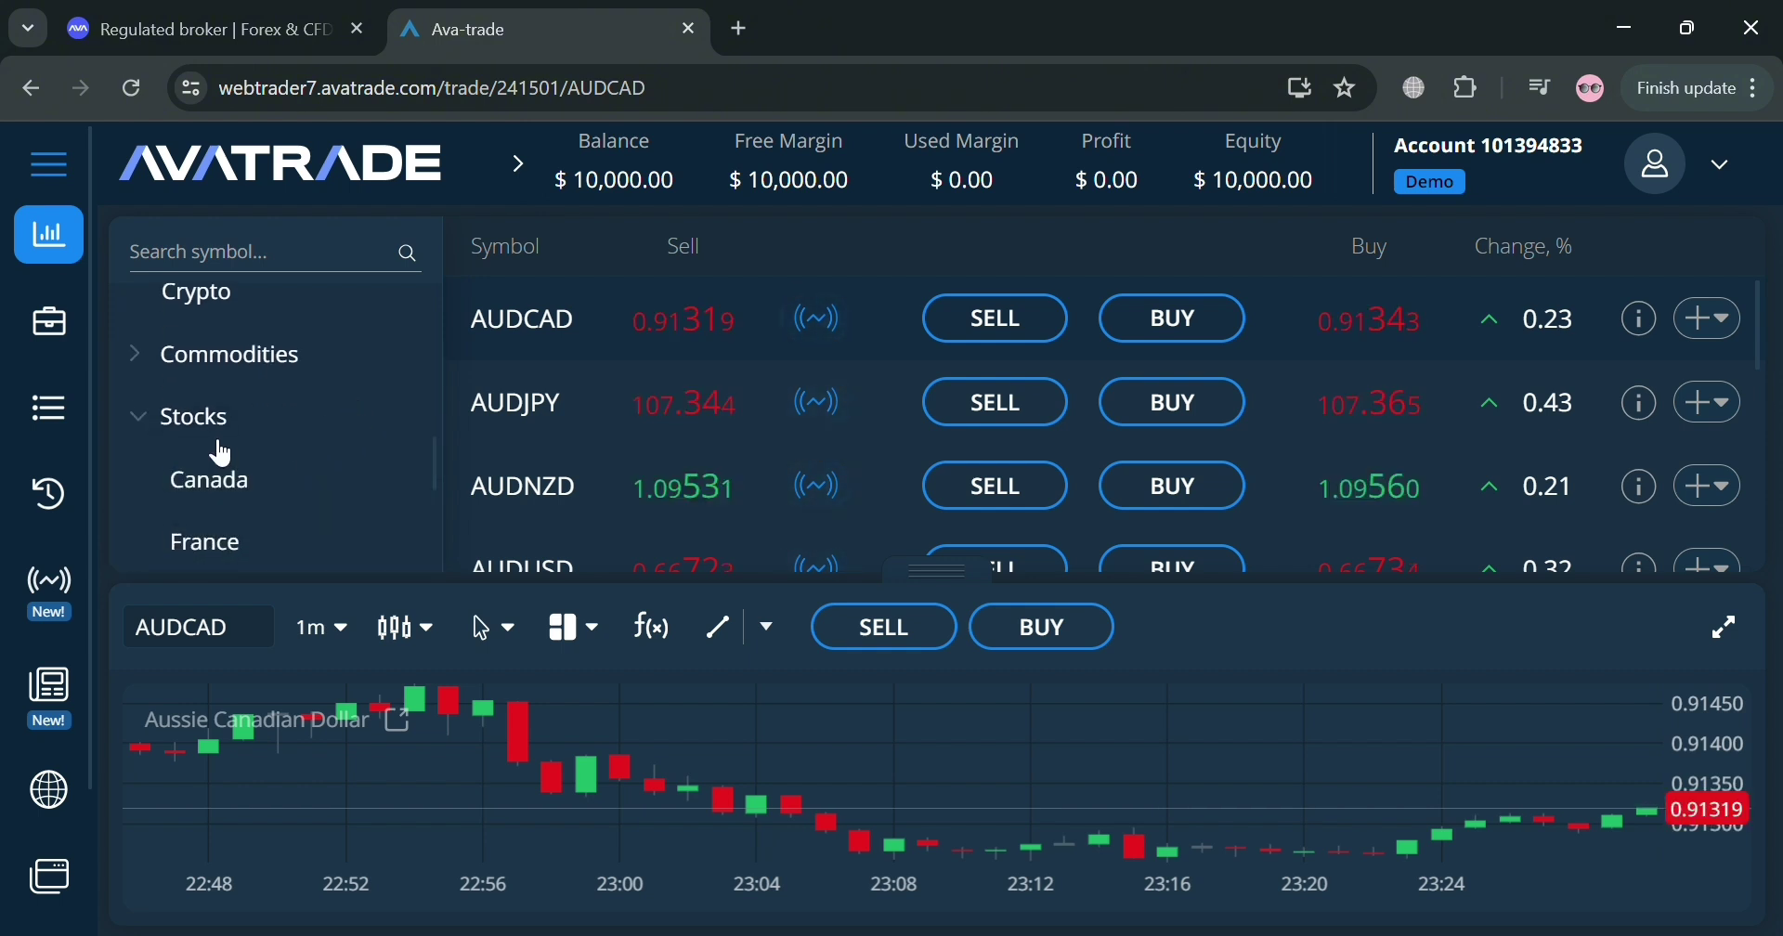
scroll(269, 464, down, 2)
scroll(260, 446, down, 3)
click(248, 413)
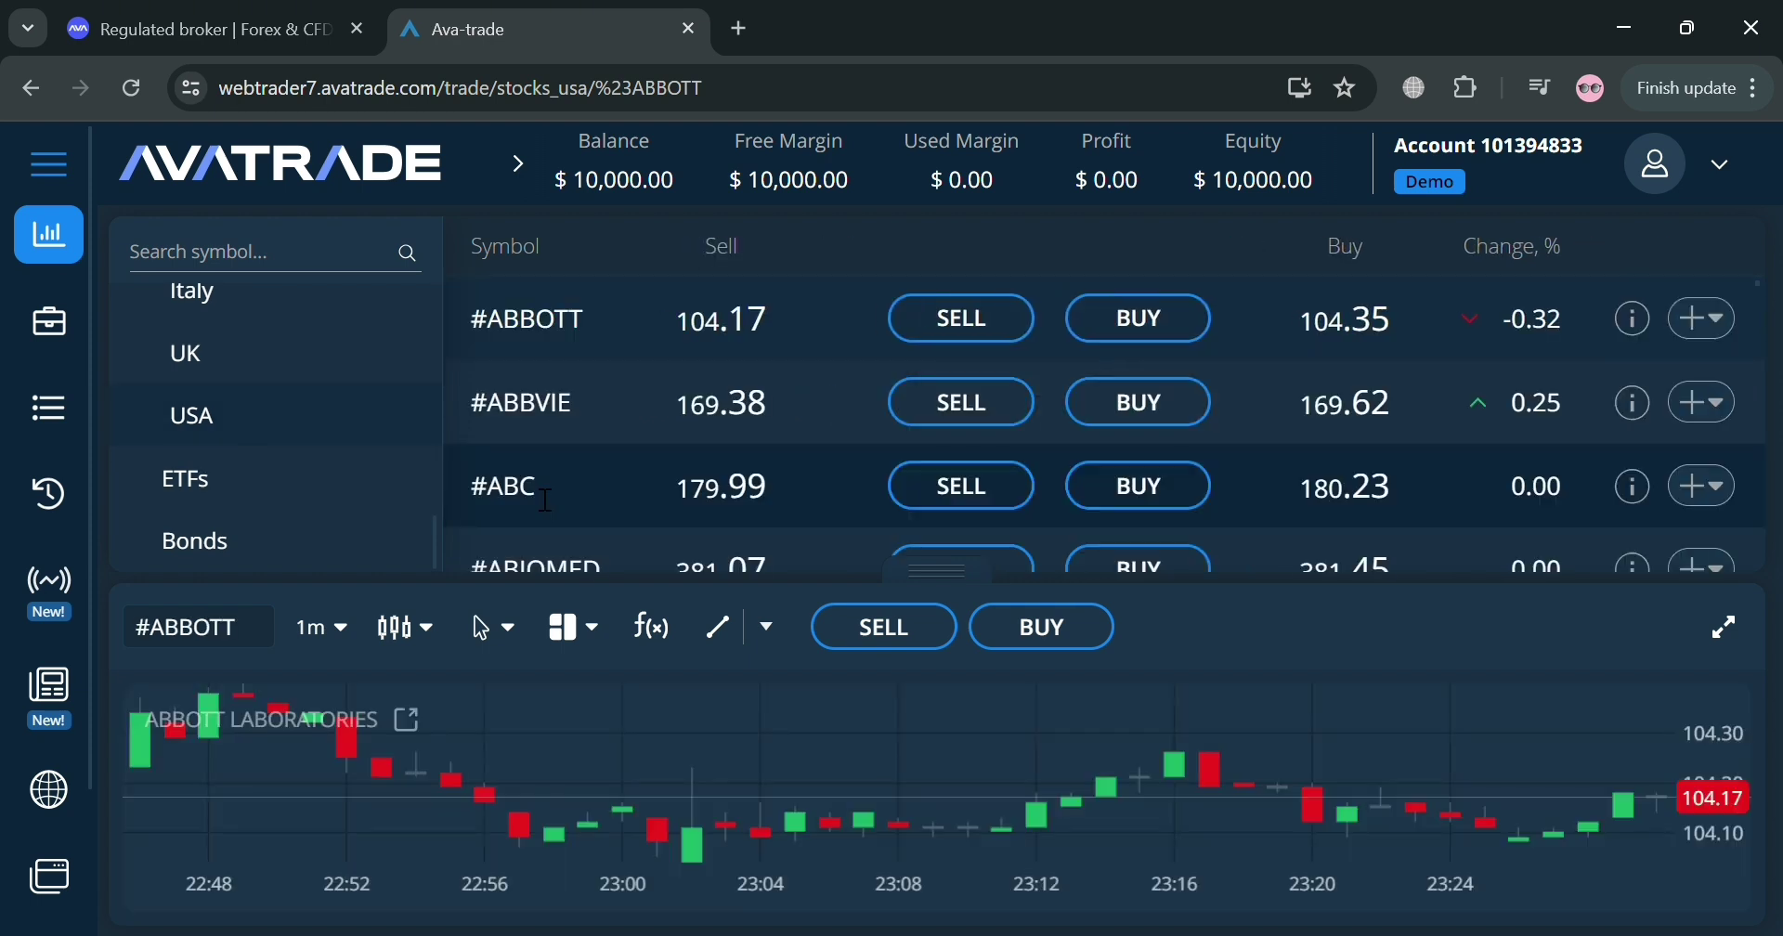
scroll(604, 427, down, 3)
scroll(611, 397, down, 3)
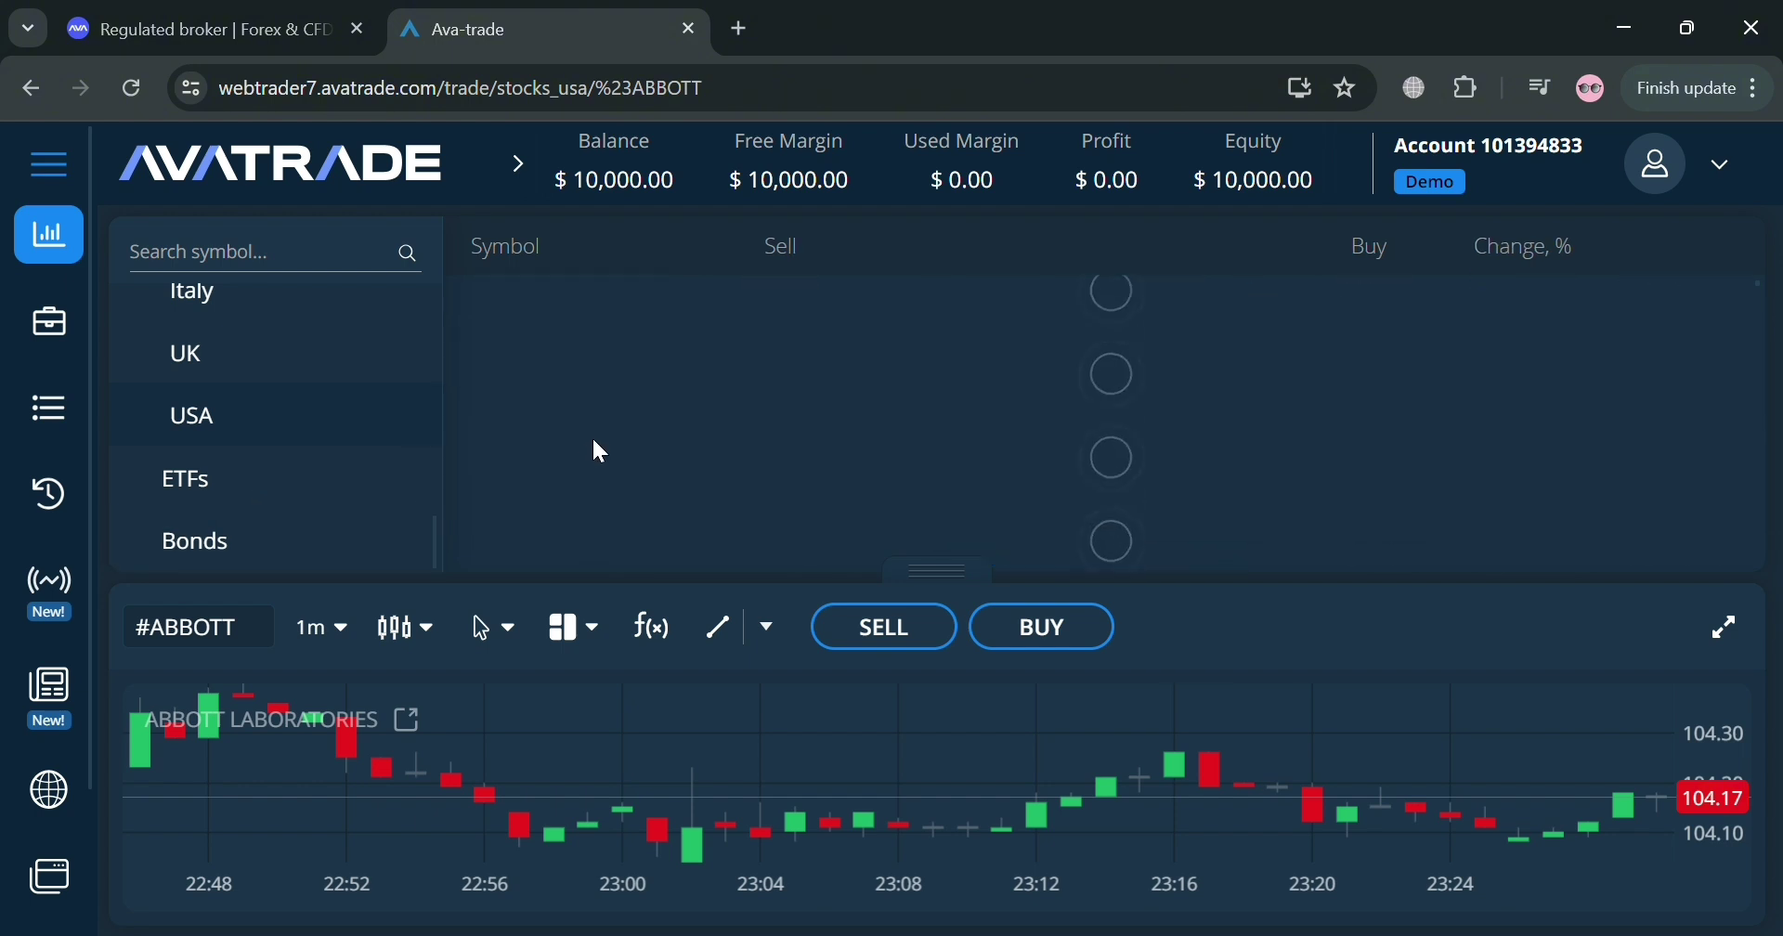
scroll(591, 418, up, 3)
List the major currency pairs from the Forex category.
scroll(180, 526, up, 5)
scroll(275, 451, down, 3)
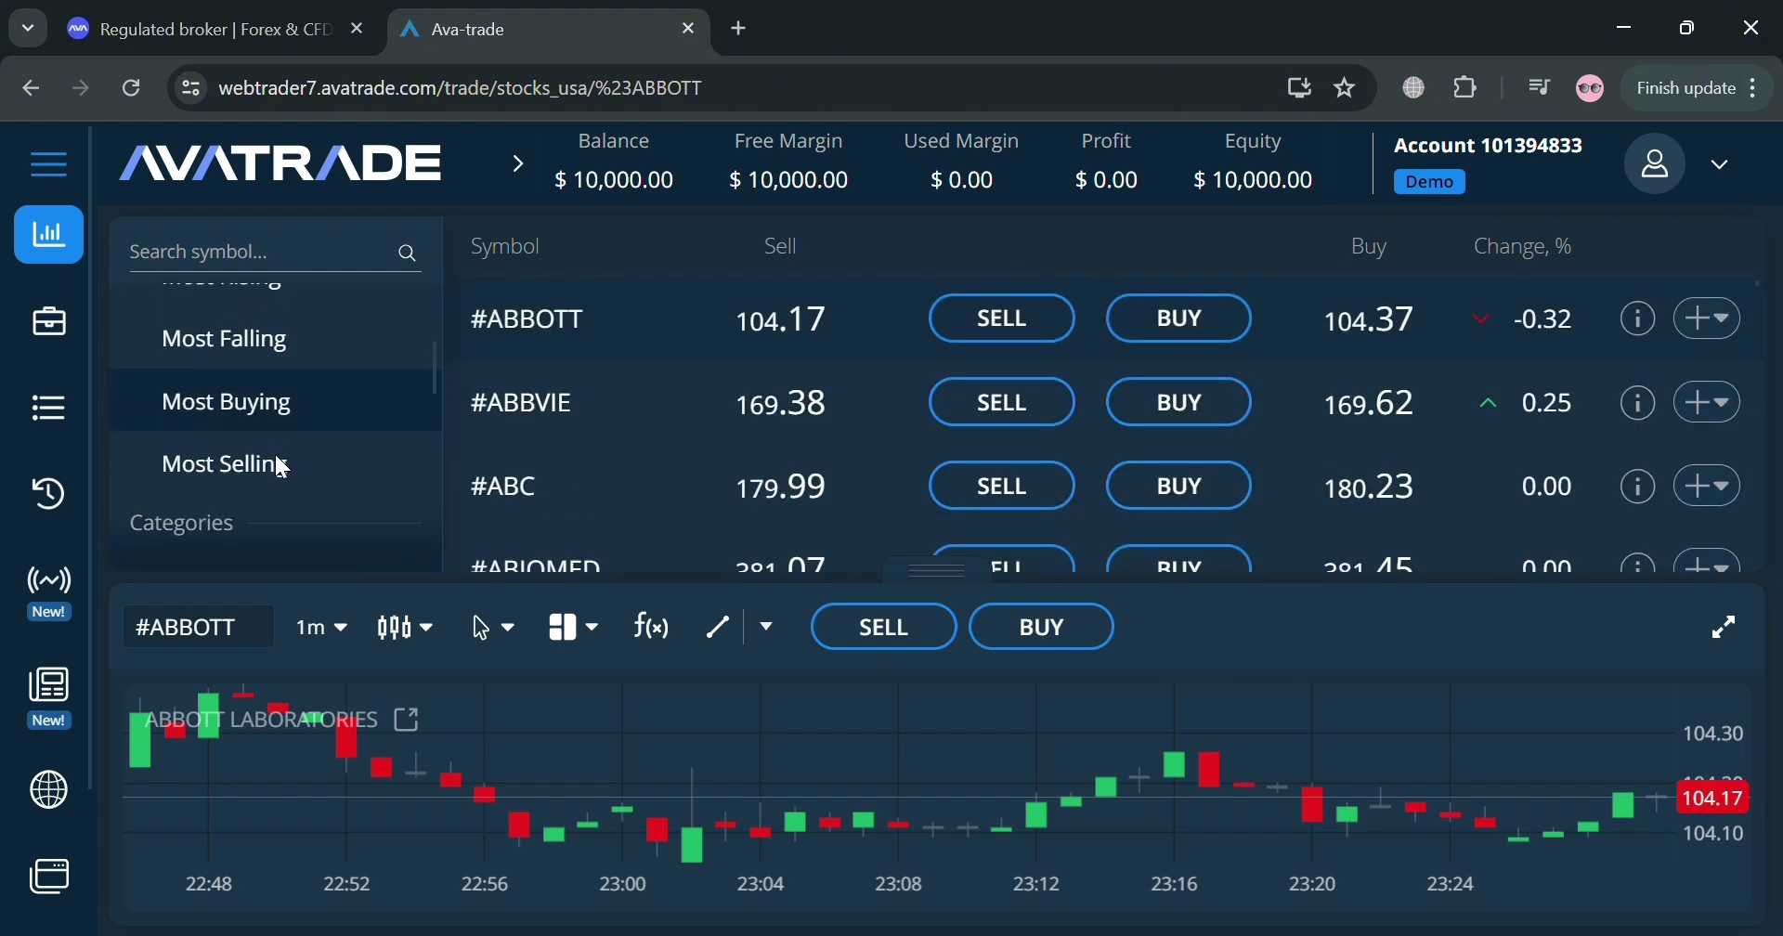
click(283, 369)
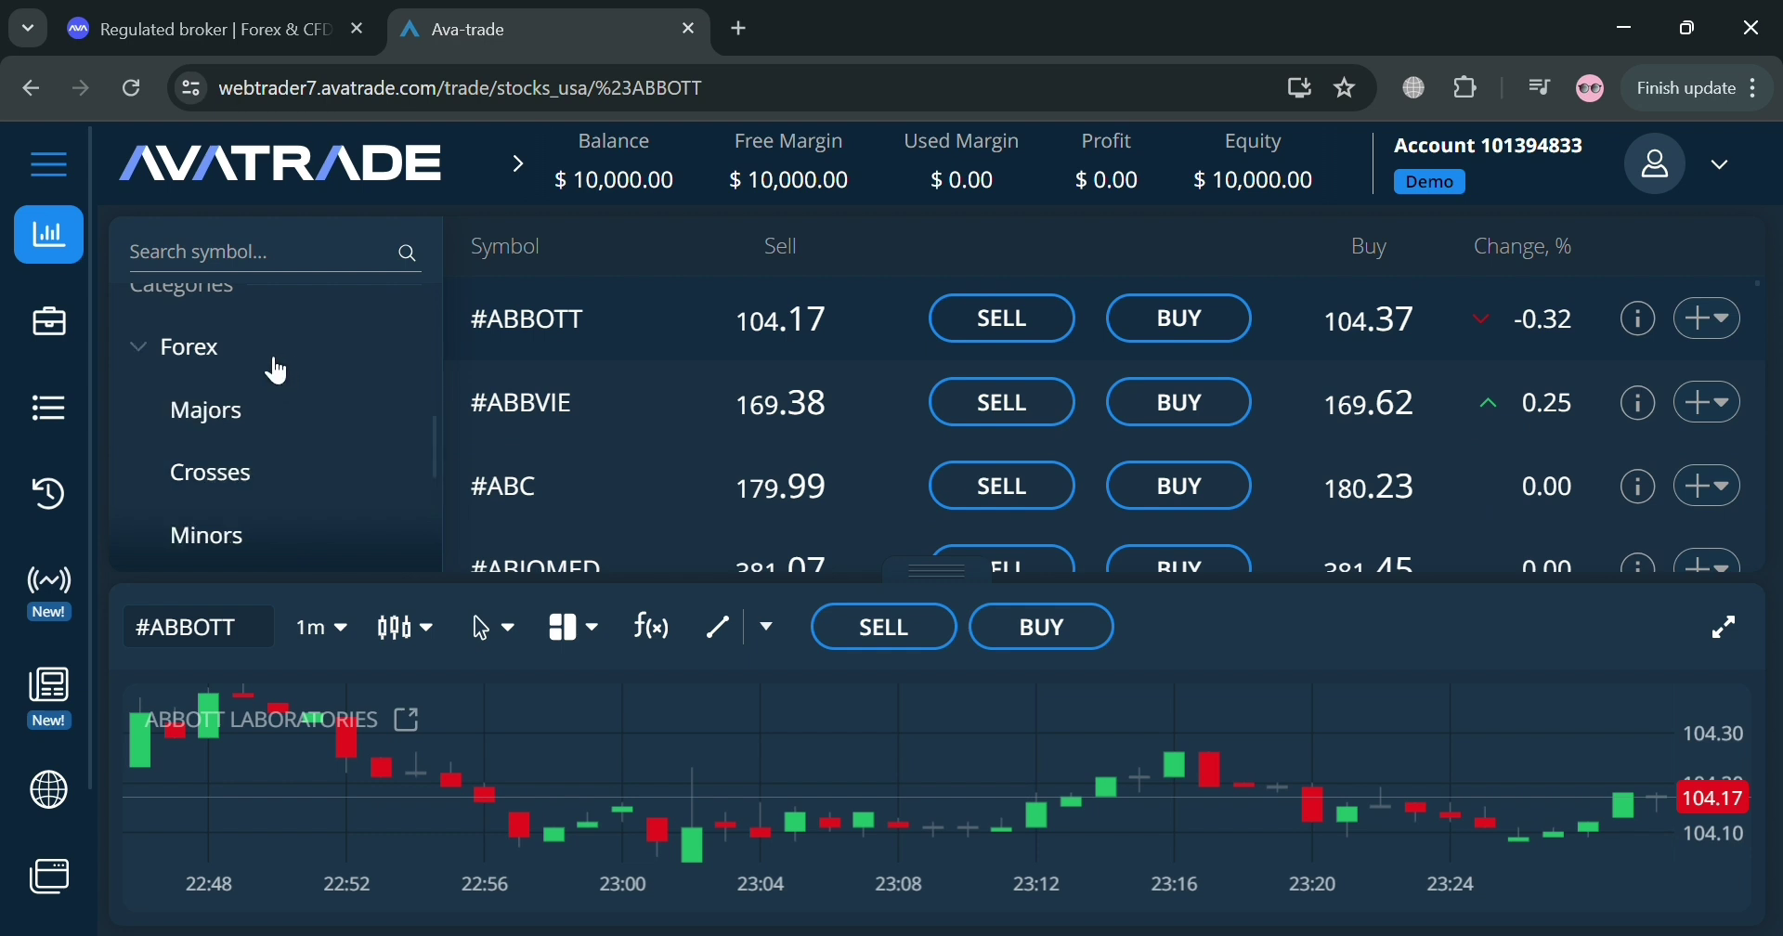
click(269, 427)
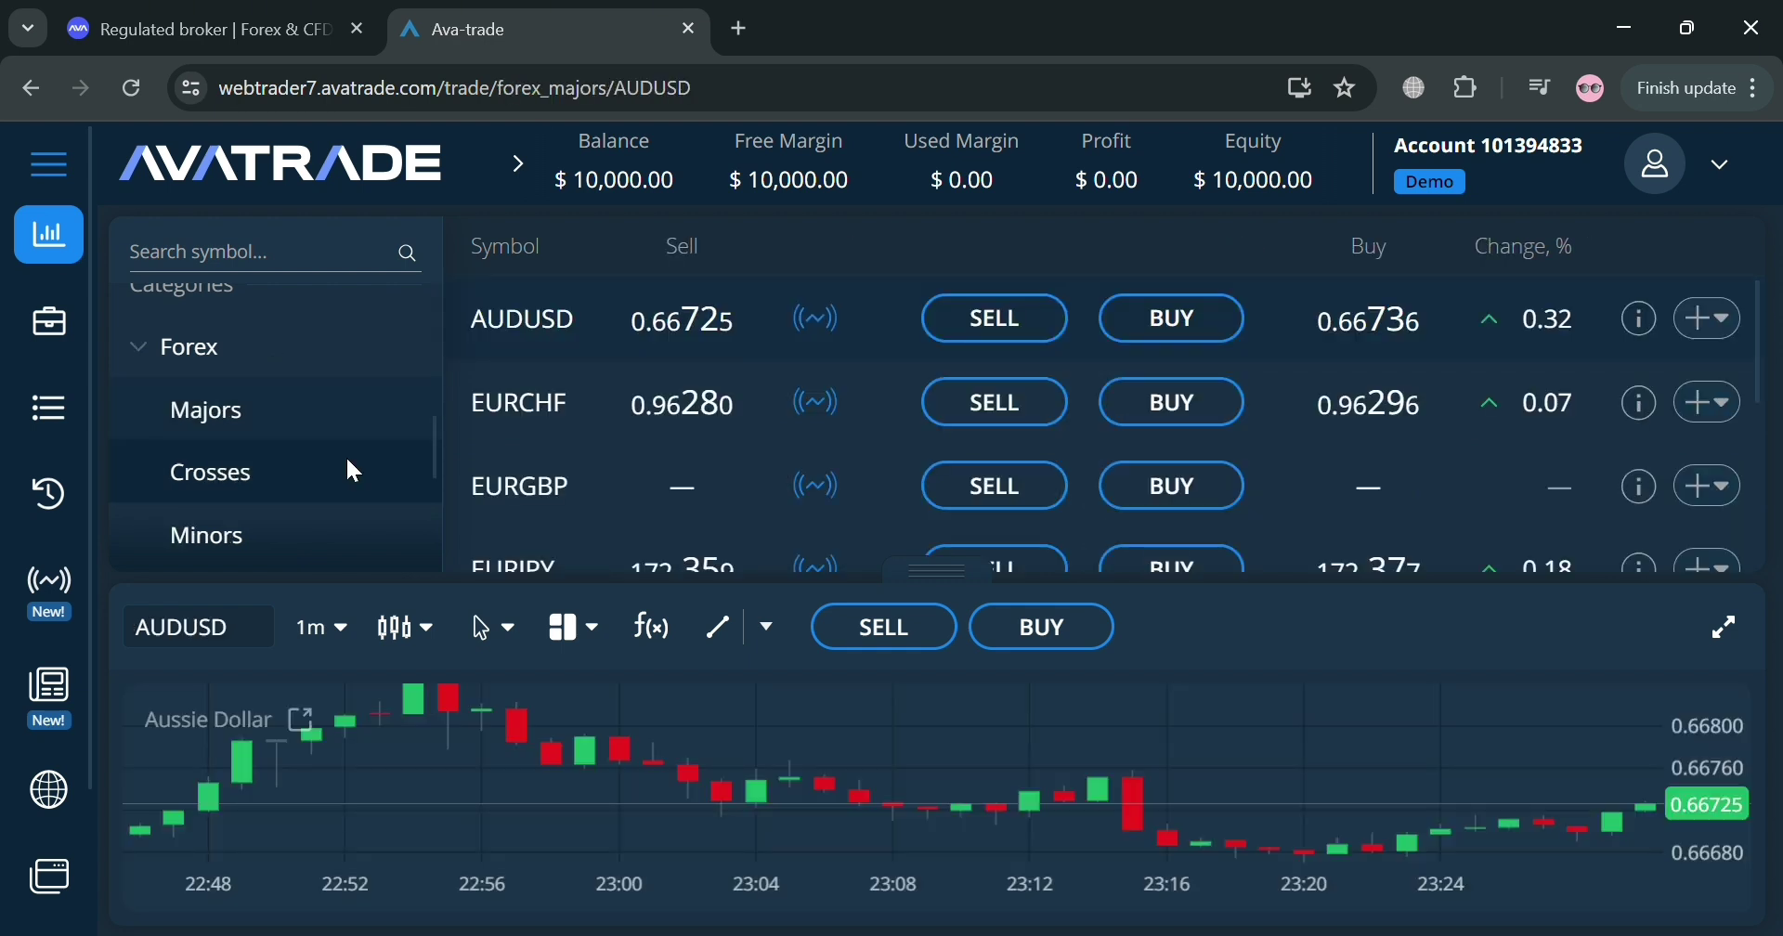
Load the EURUSD pair in the chart and inspect its recent one-minute candles.
scroll(710, 476, down, 3)
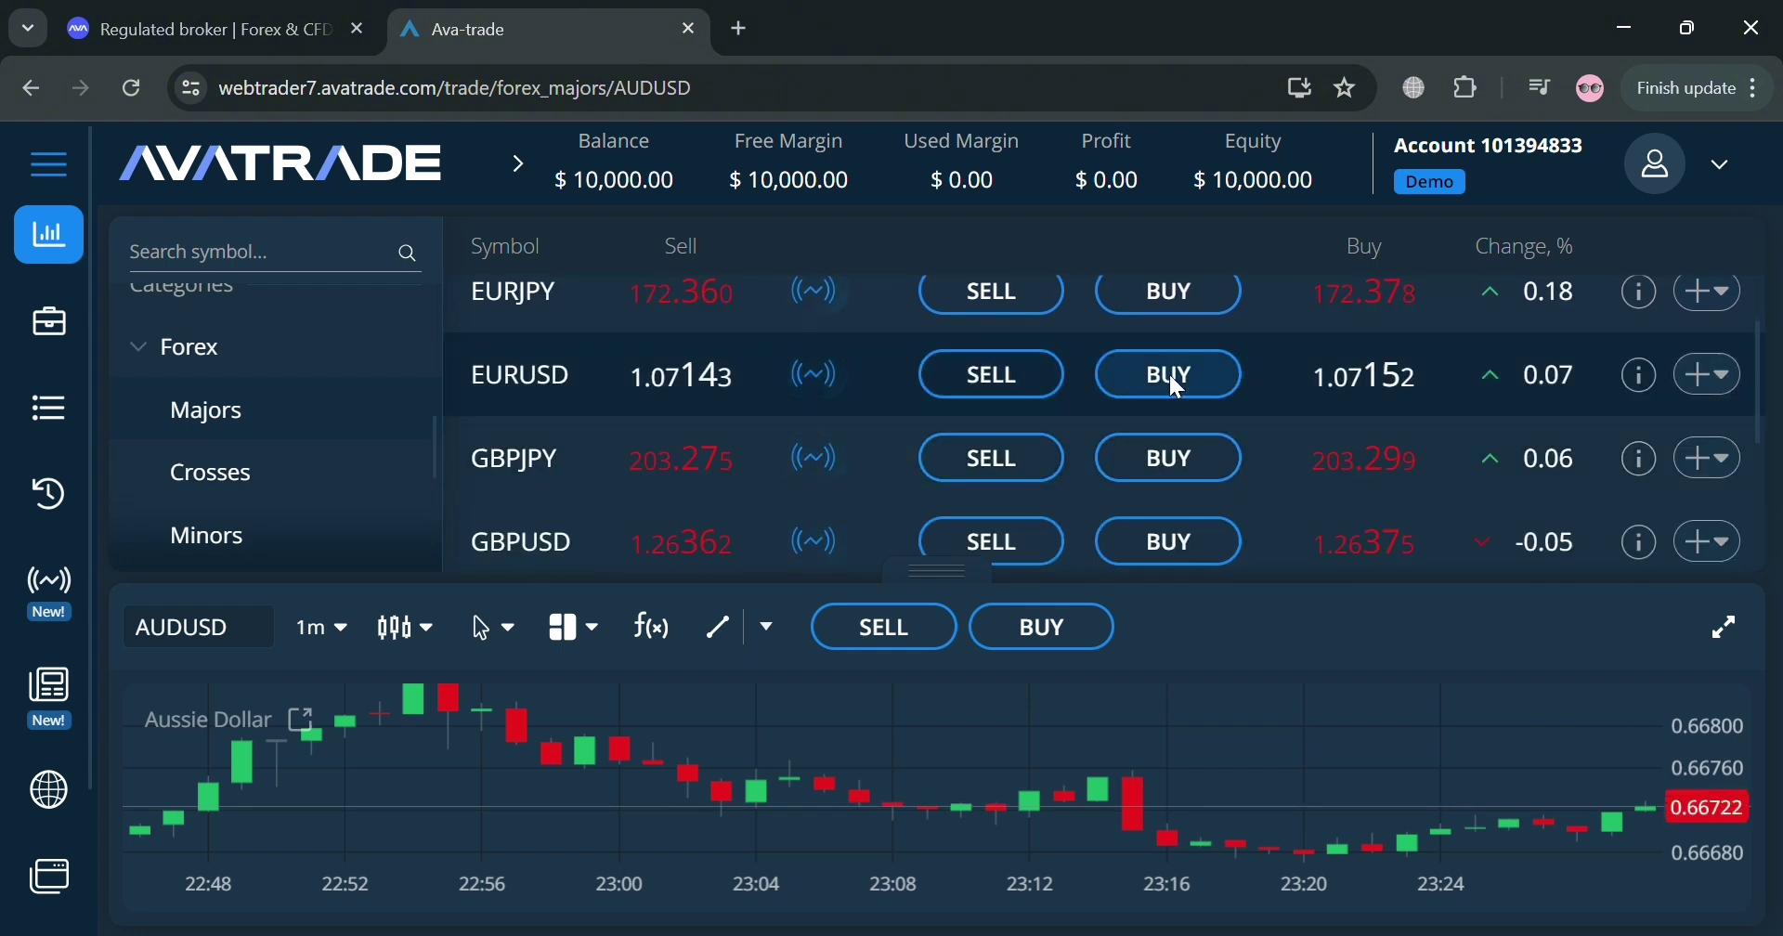
click(1265, 366)
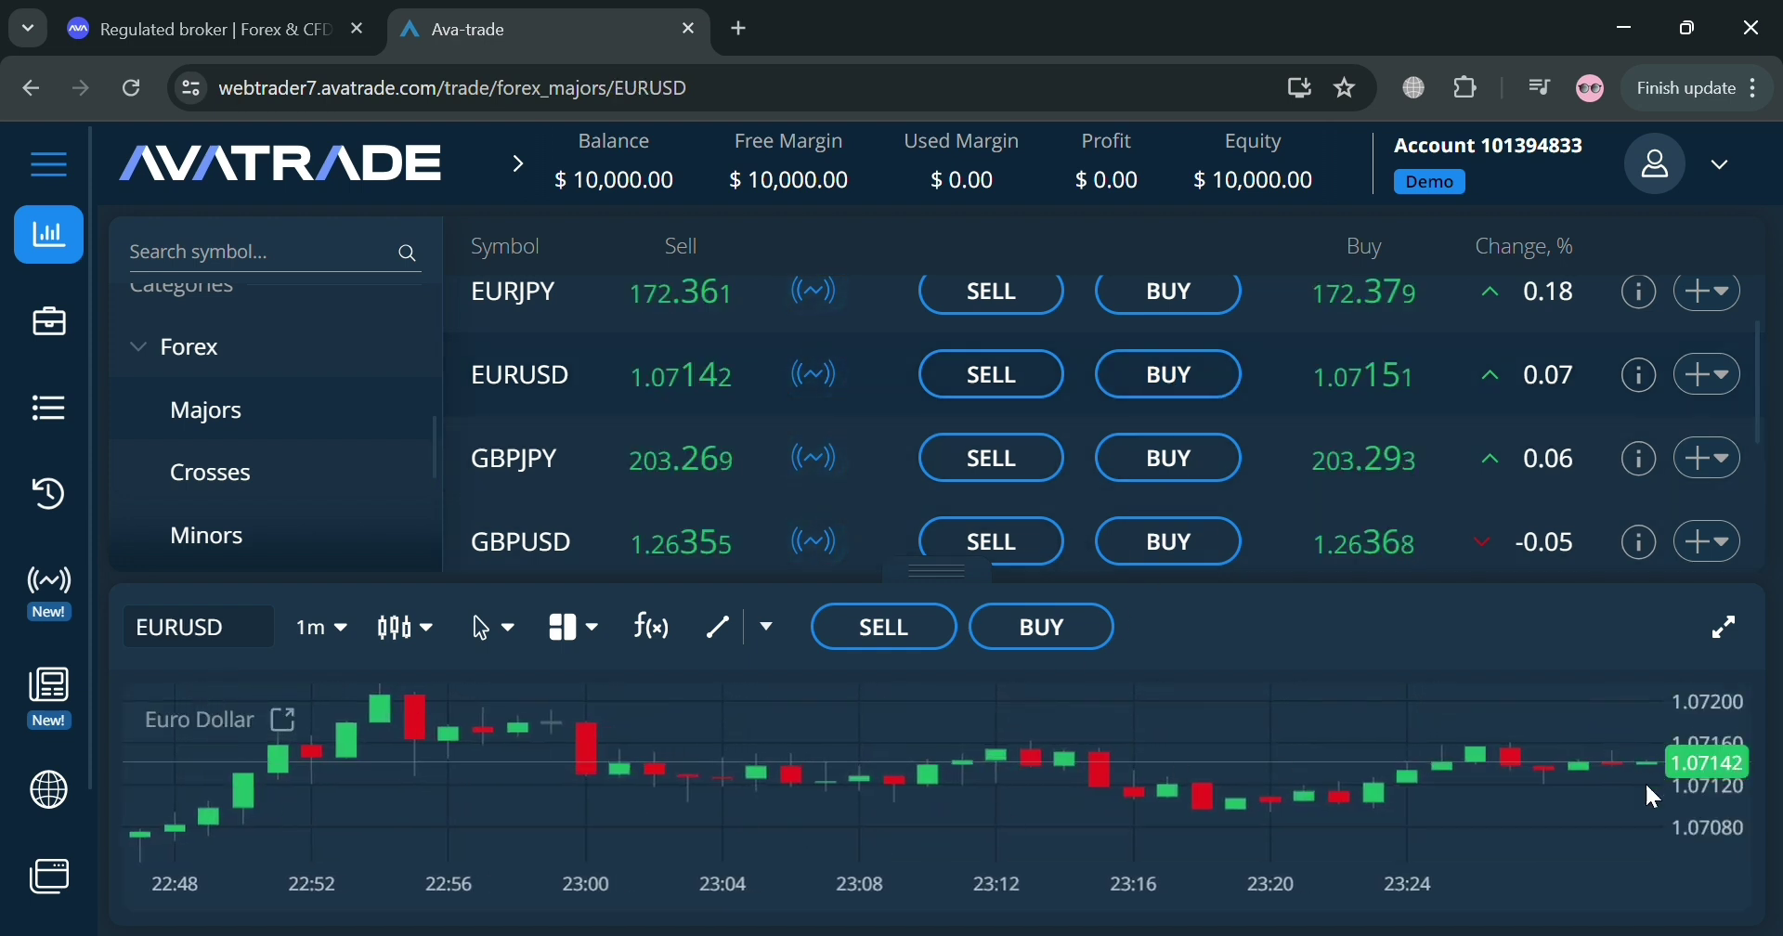
scroll(1640, 780, down, 2)
scroll(1636, 778, up, 3)
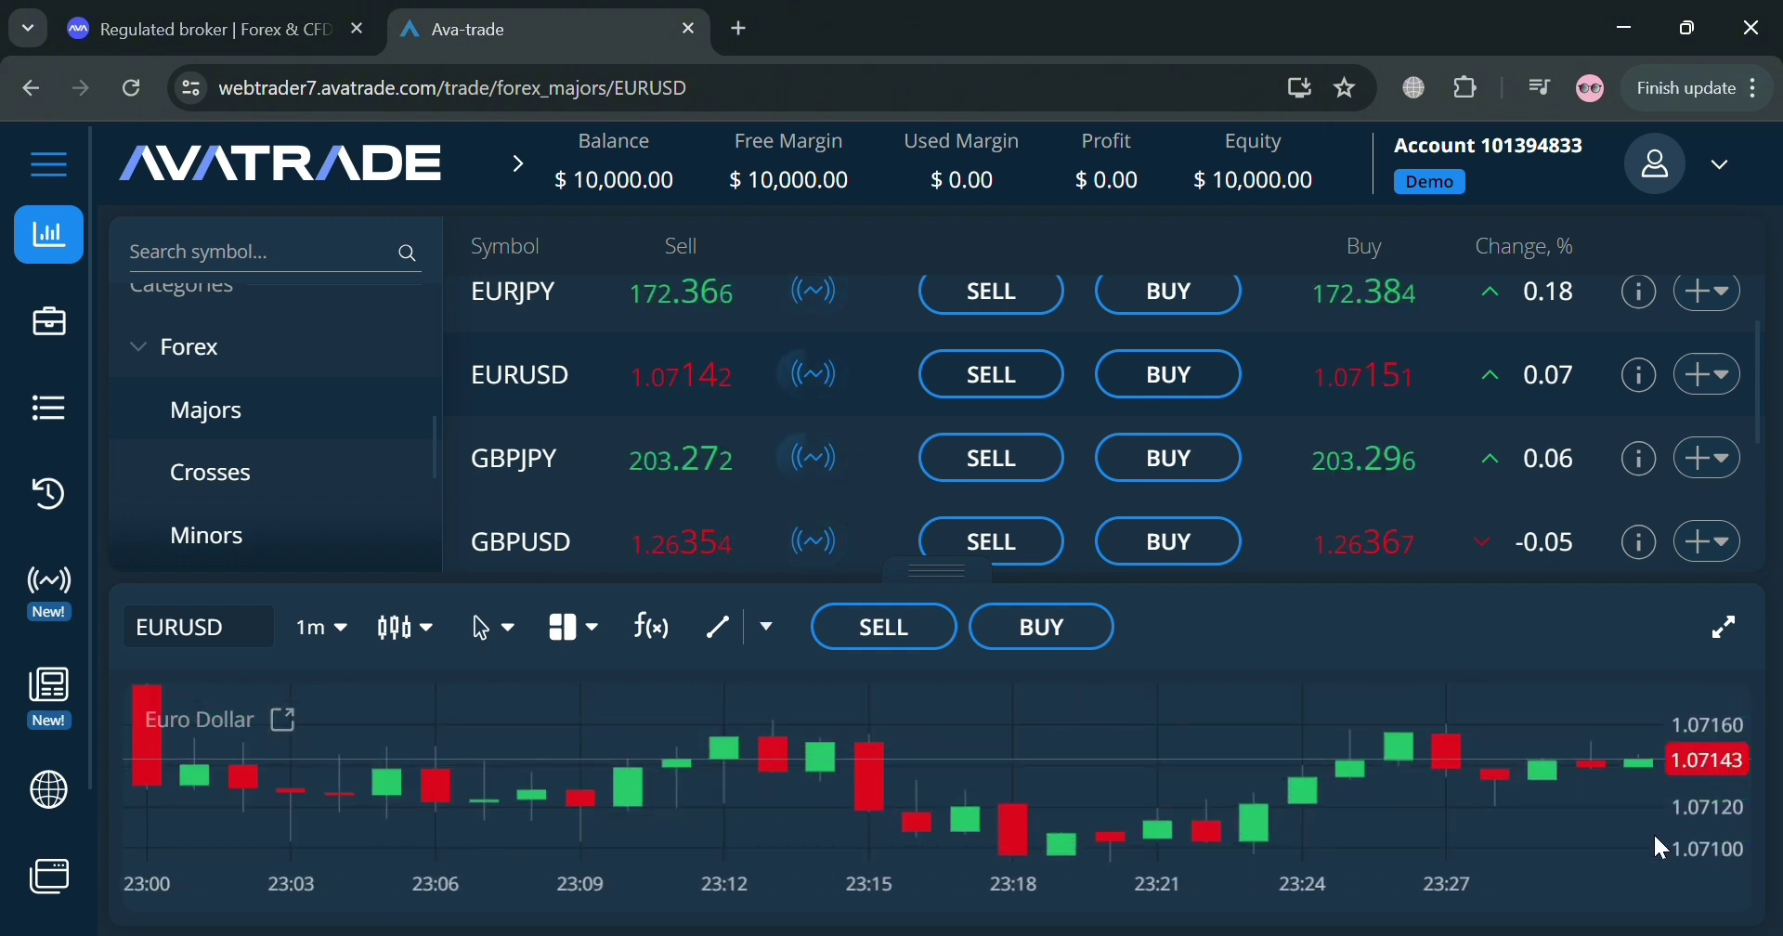
scroll(1252, 804, up, 1)
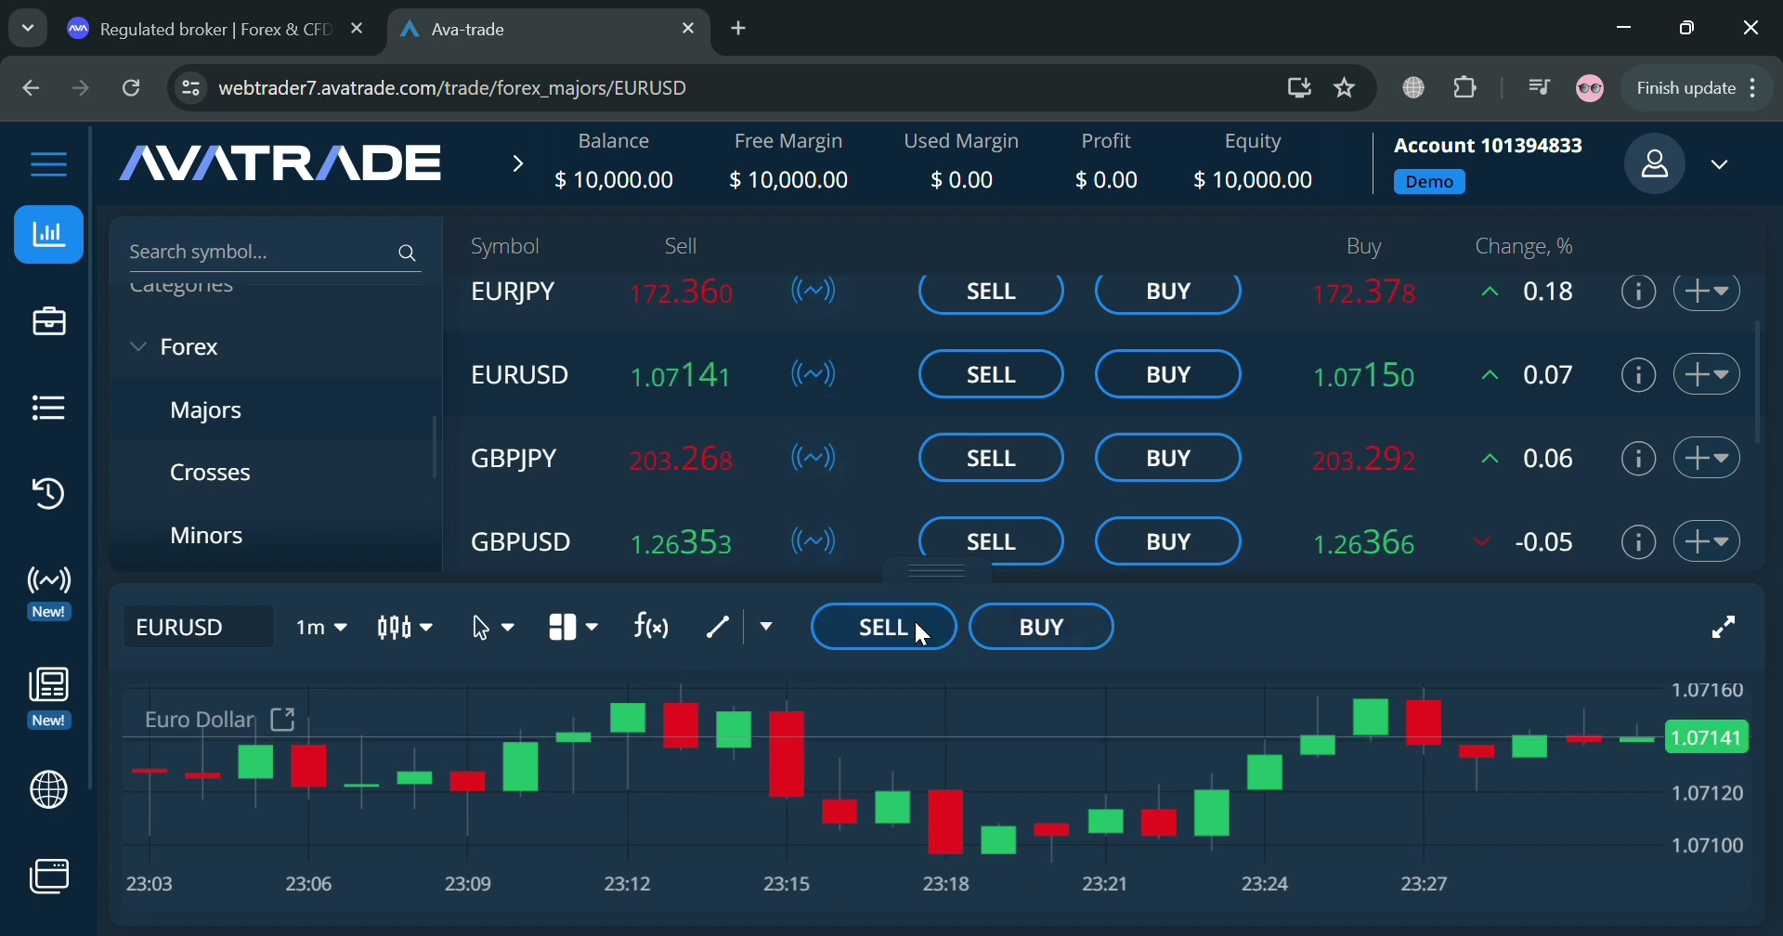
Open a buy order entry for EURUSD and view the preset EUR amounts without changing the order size.
click(1058, 627)
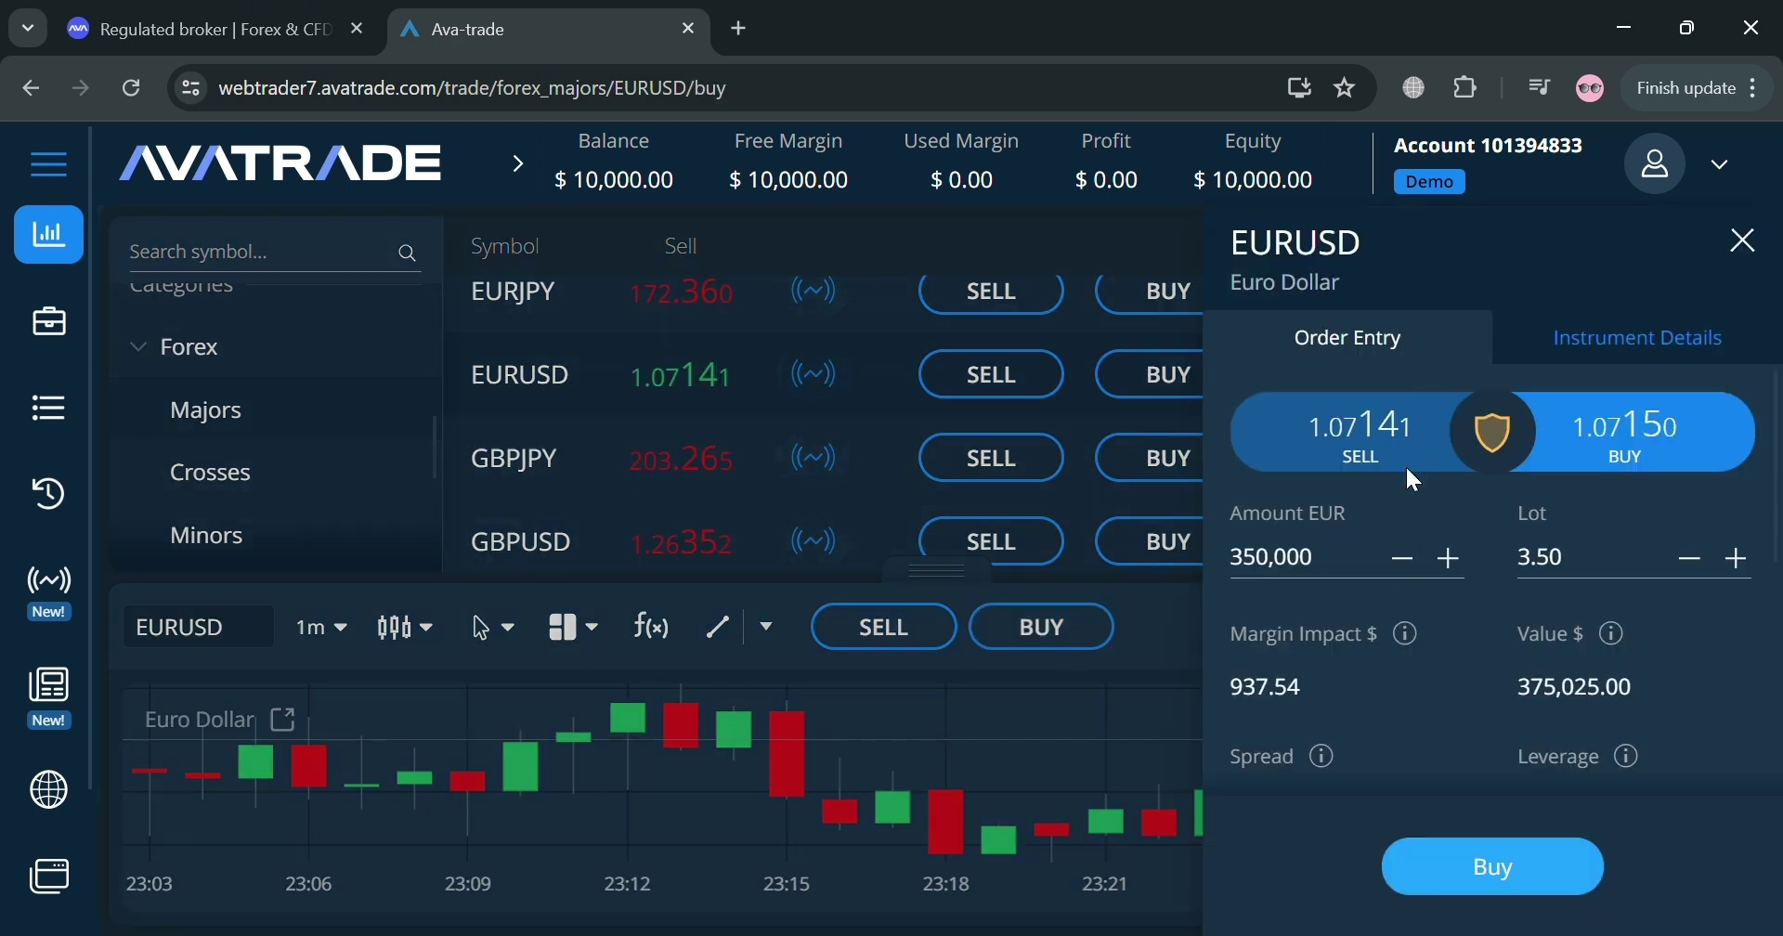
scroll(1618, 504, down, 3)
scroll(1617, 505, up, 3)
click(1340, 580)
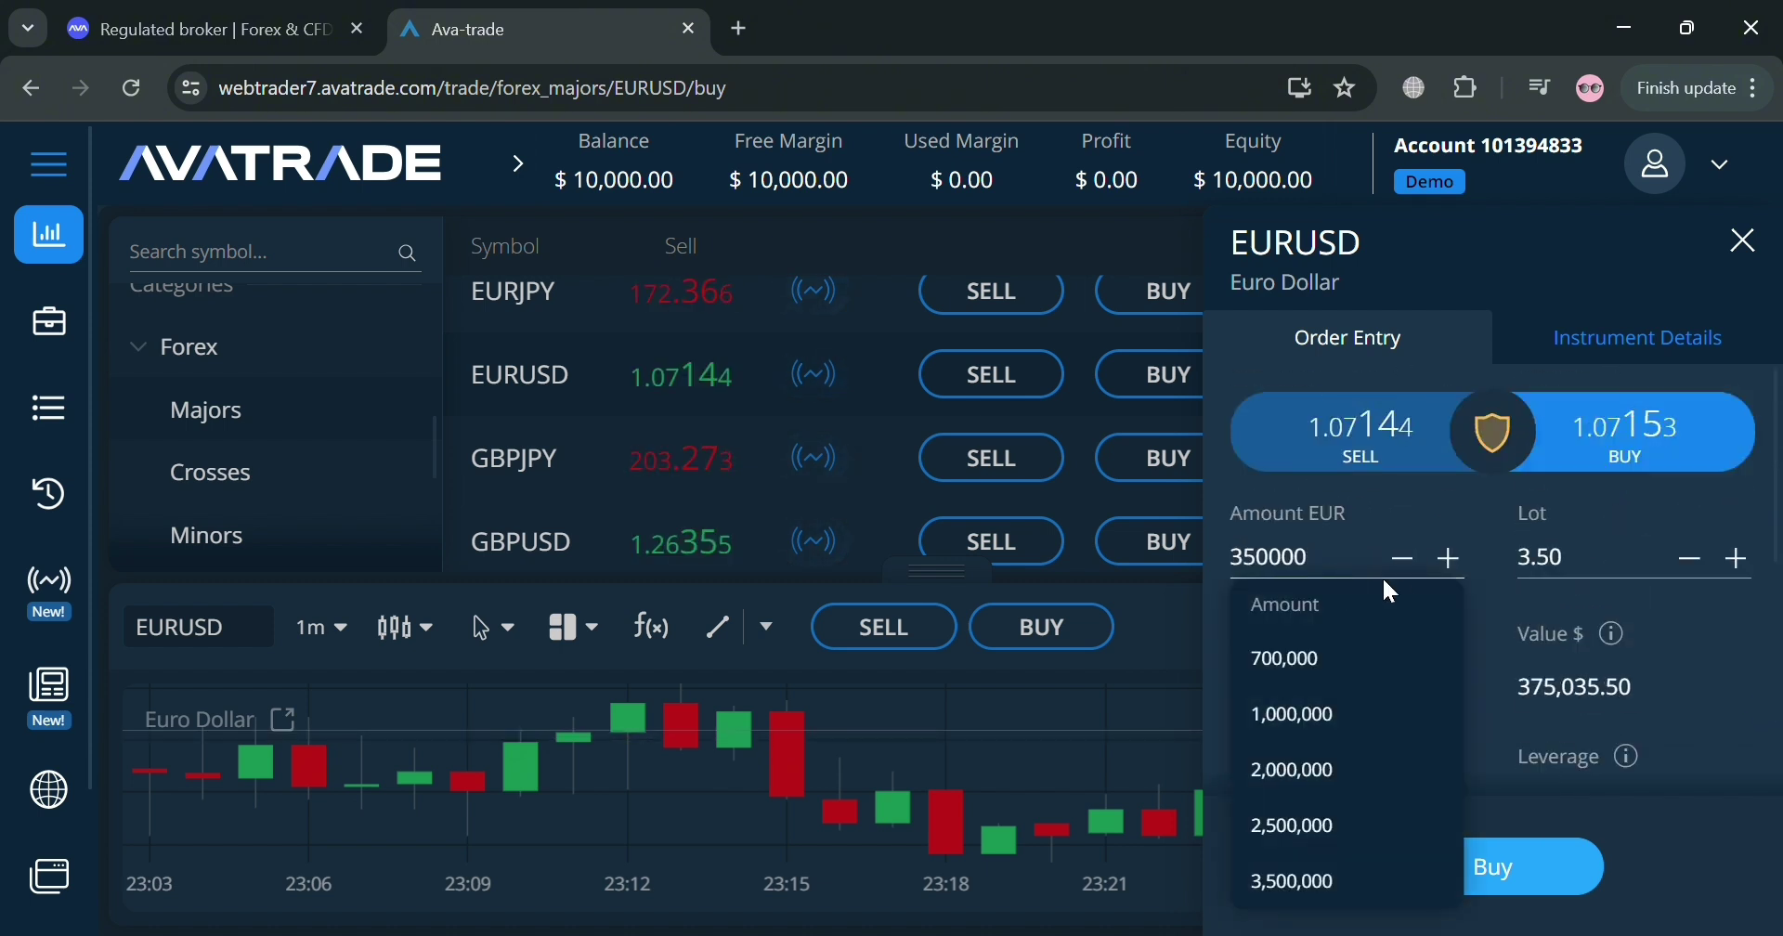
click(1513, 627)
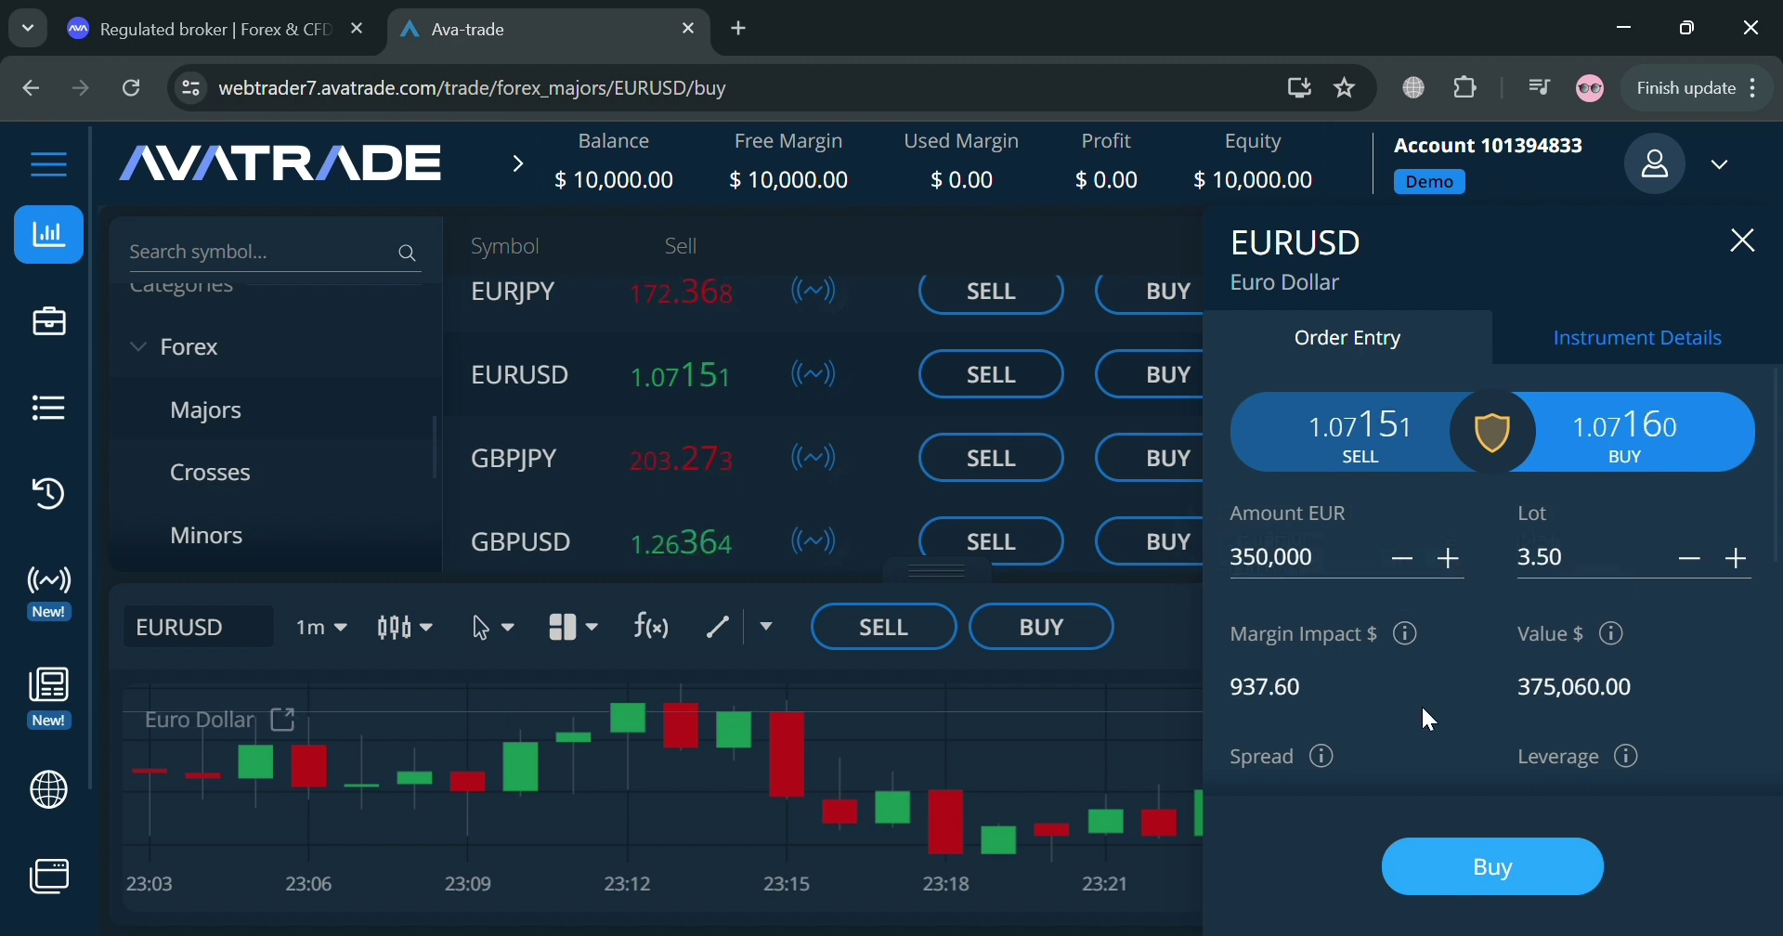
Set the amount of the EURUSD buy order to 1,000 EUR.
click(1353, 579)
drag(1352, 579, 1218, 608)
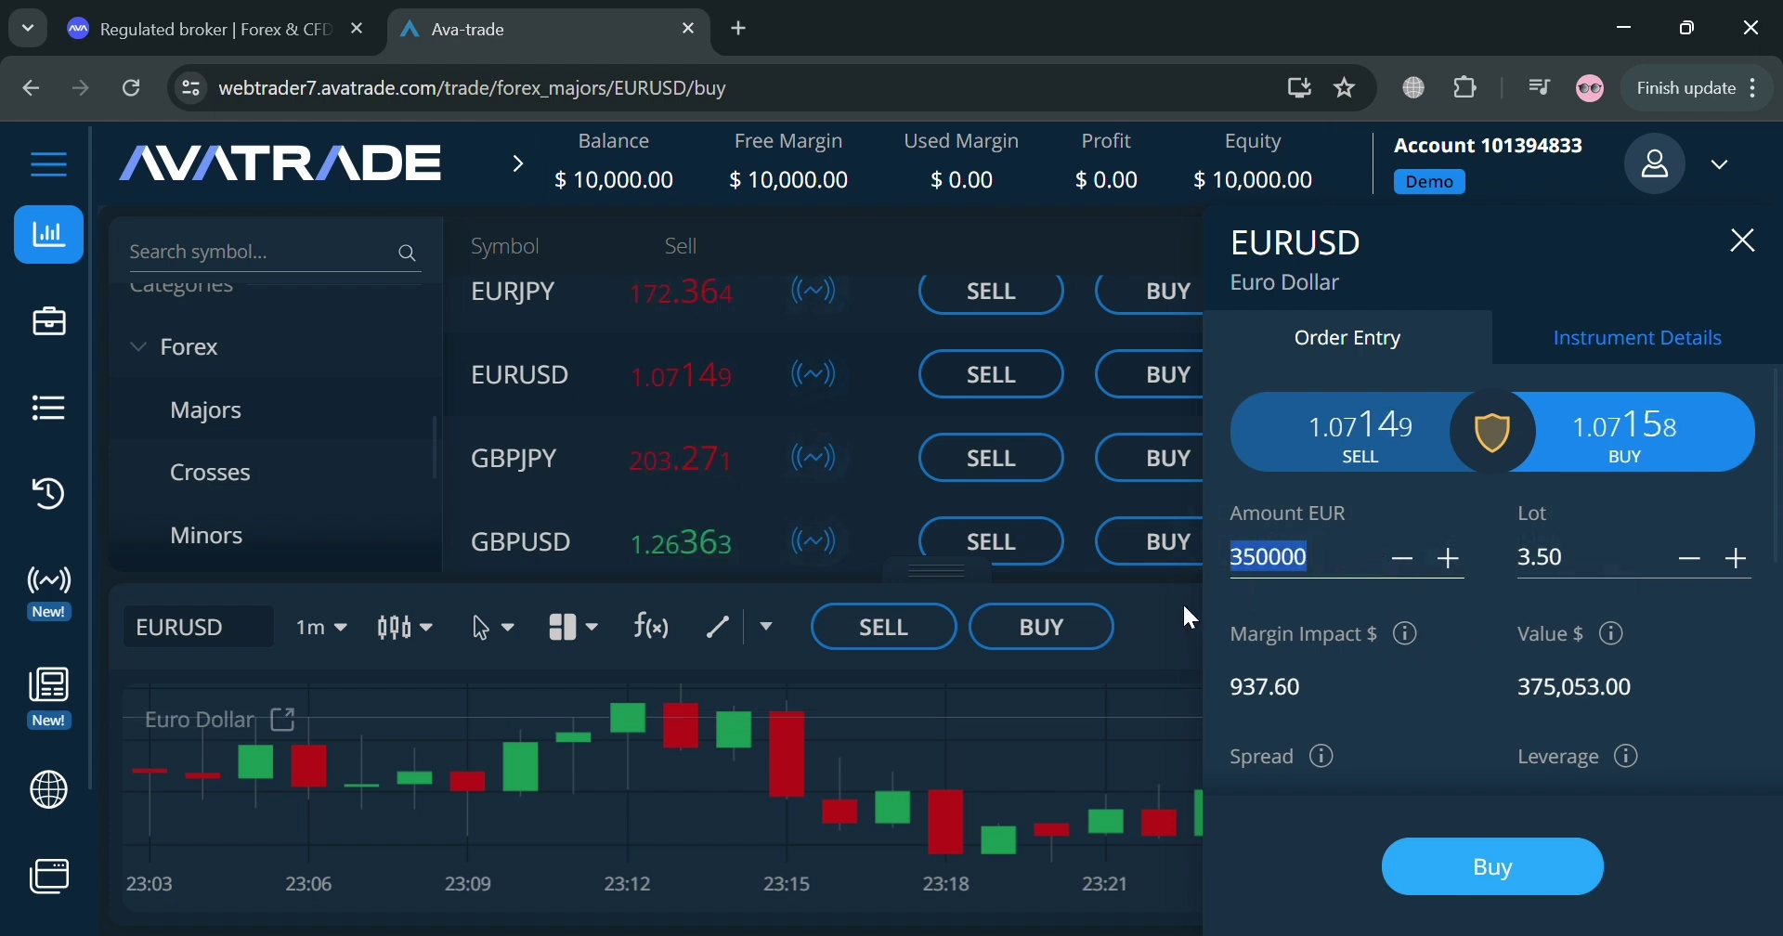
text(1)
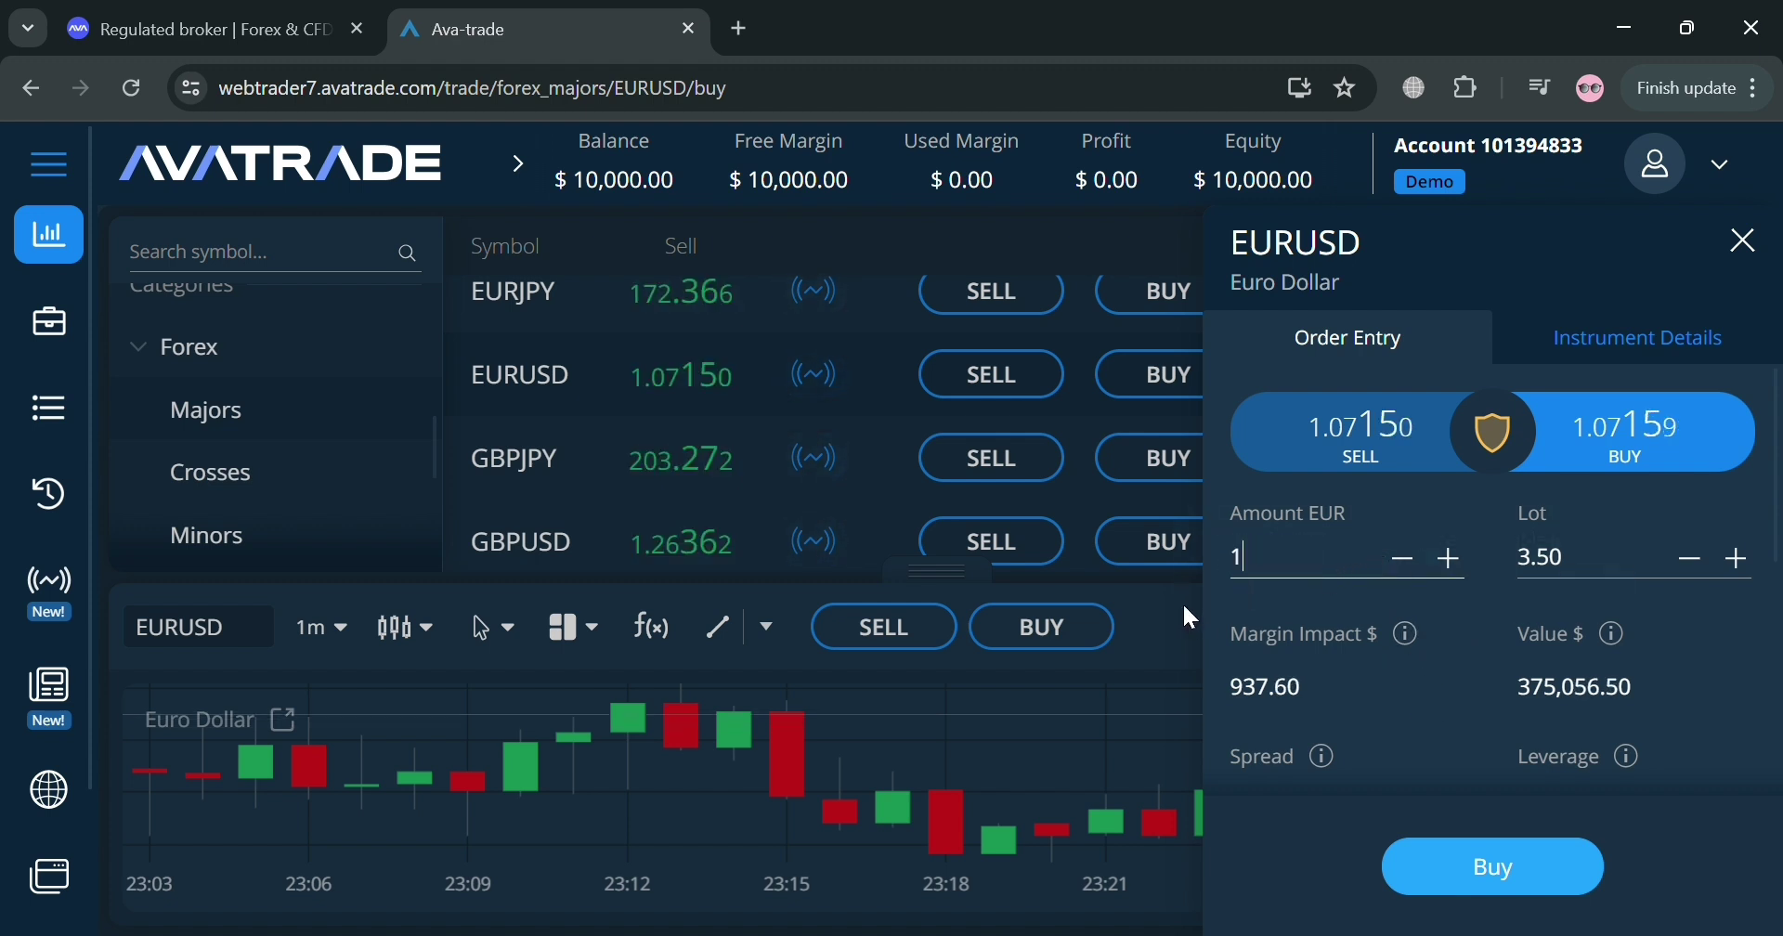
text(00)
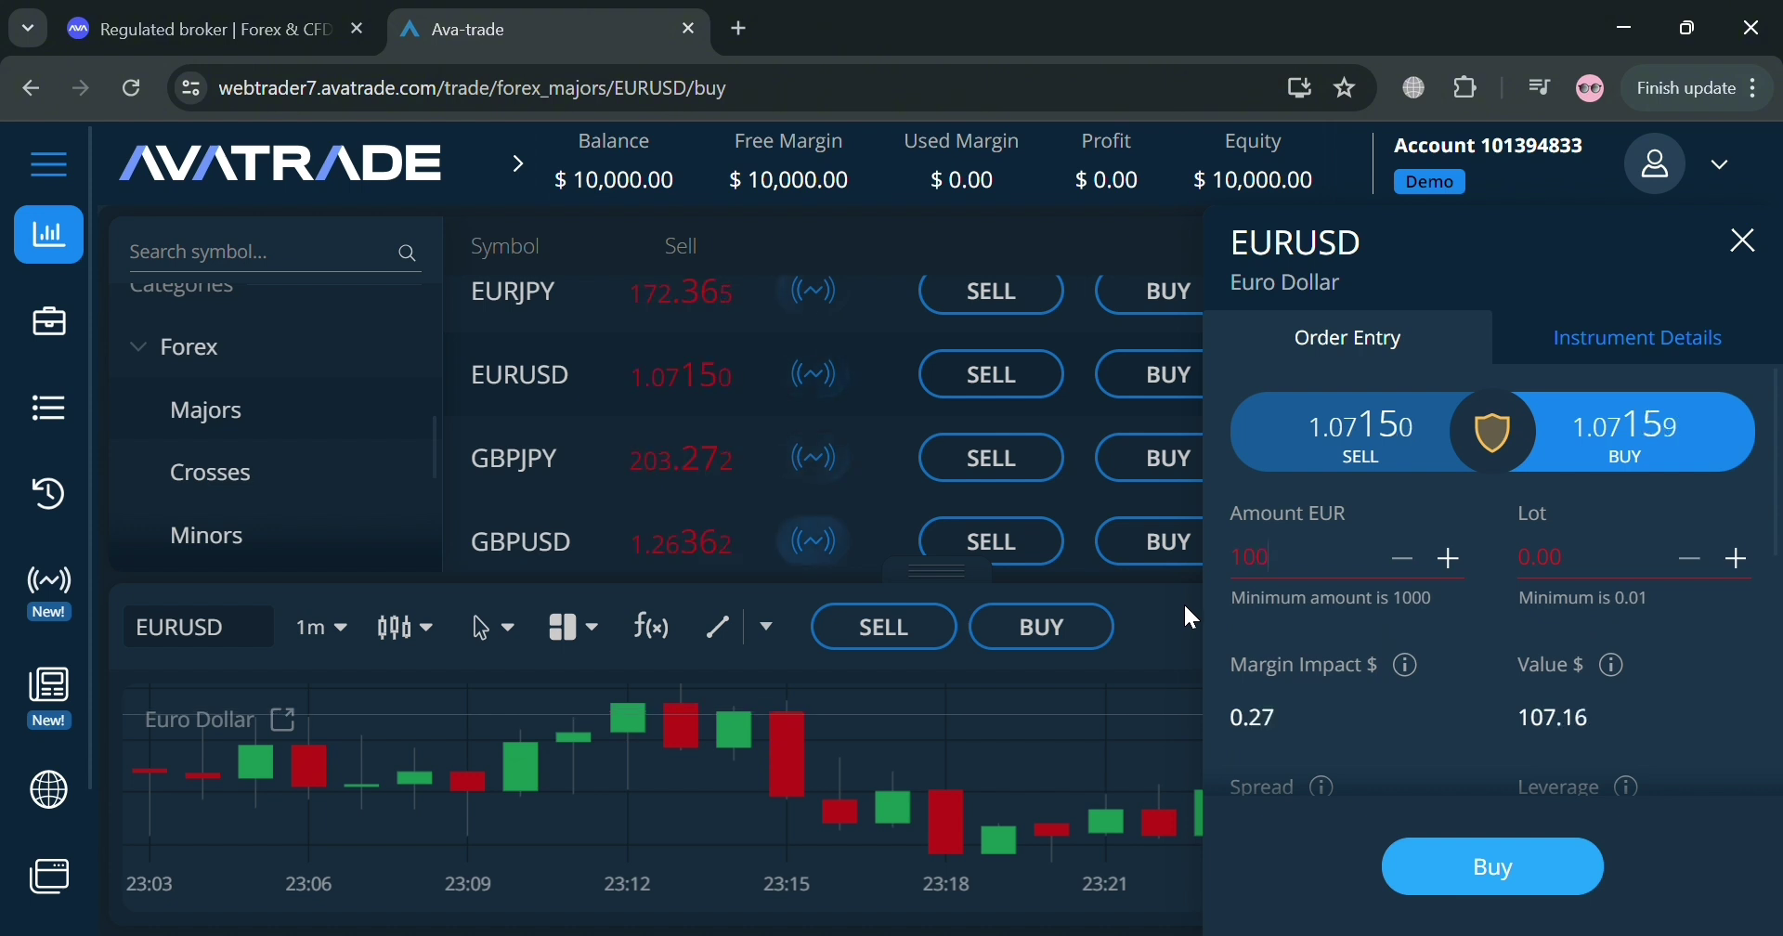
text(0)
click(1411, 698)
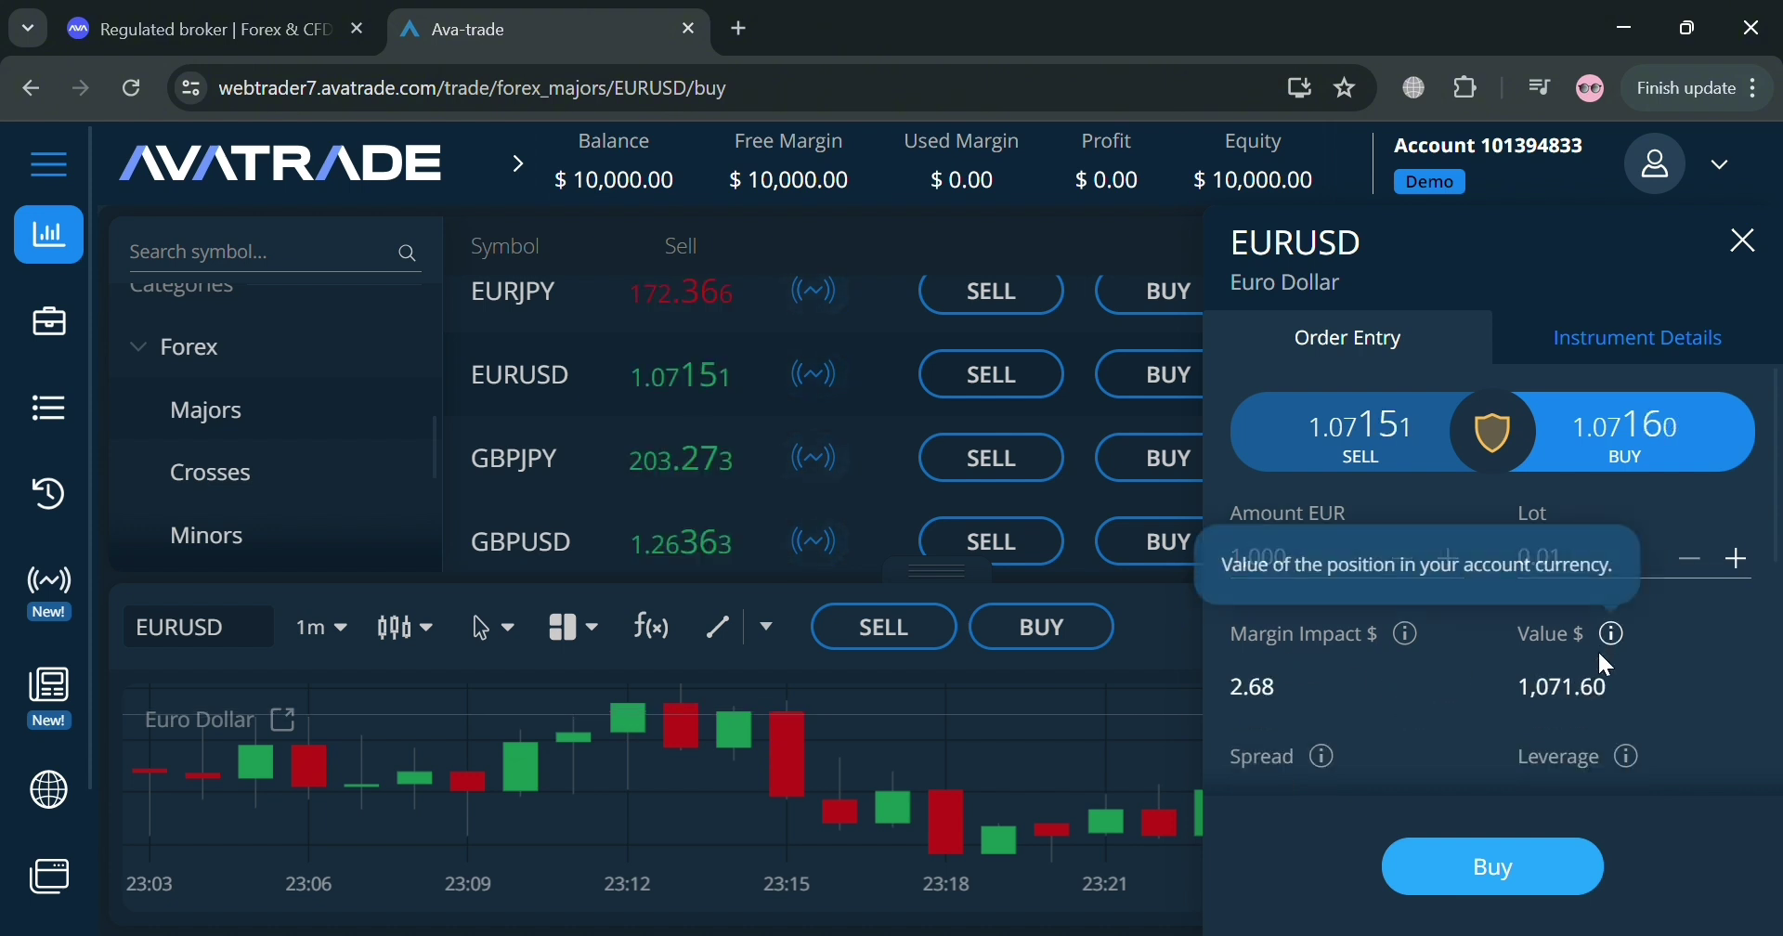
Review the order's margin impact, position value, spread and leverage, and collapse its additional options.
scroll(1599, 716, down, 2)
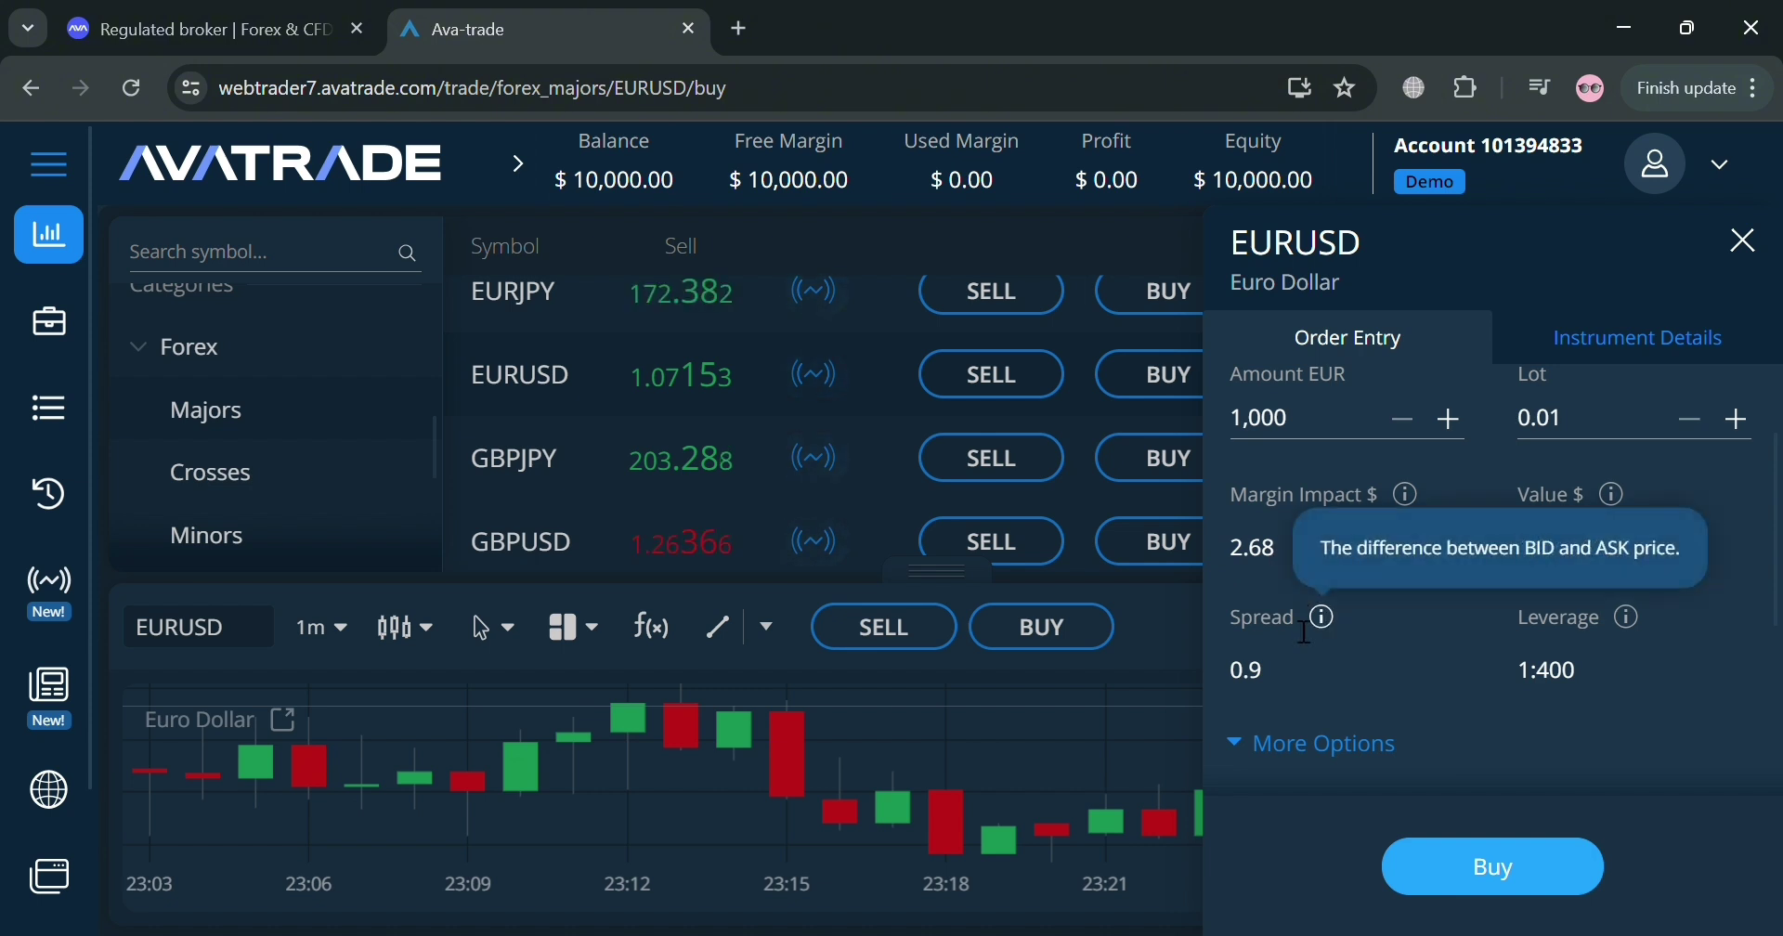
scroll(1319, 559, down, 2)
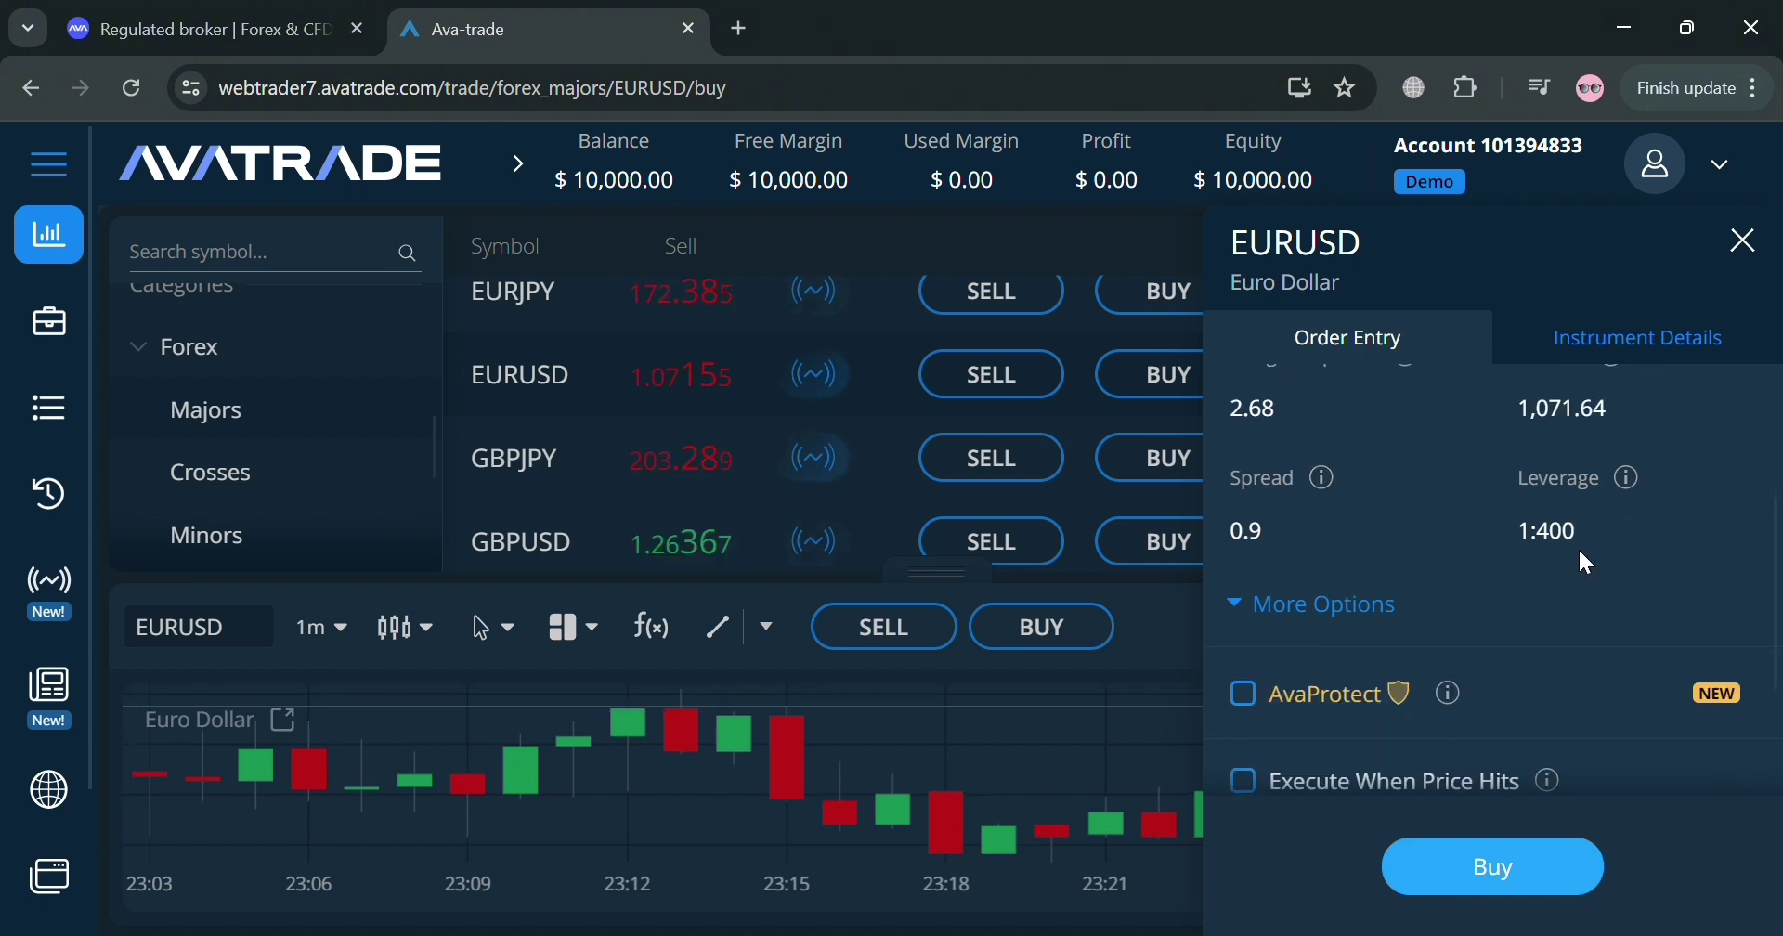
scroll(1578, 554, down, 2)
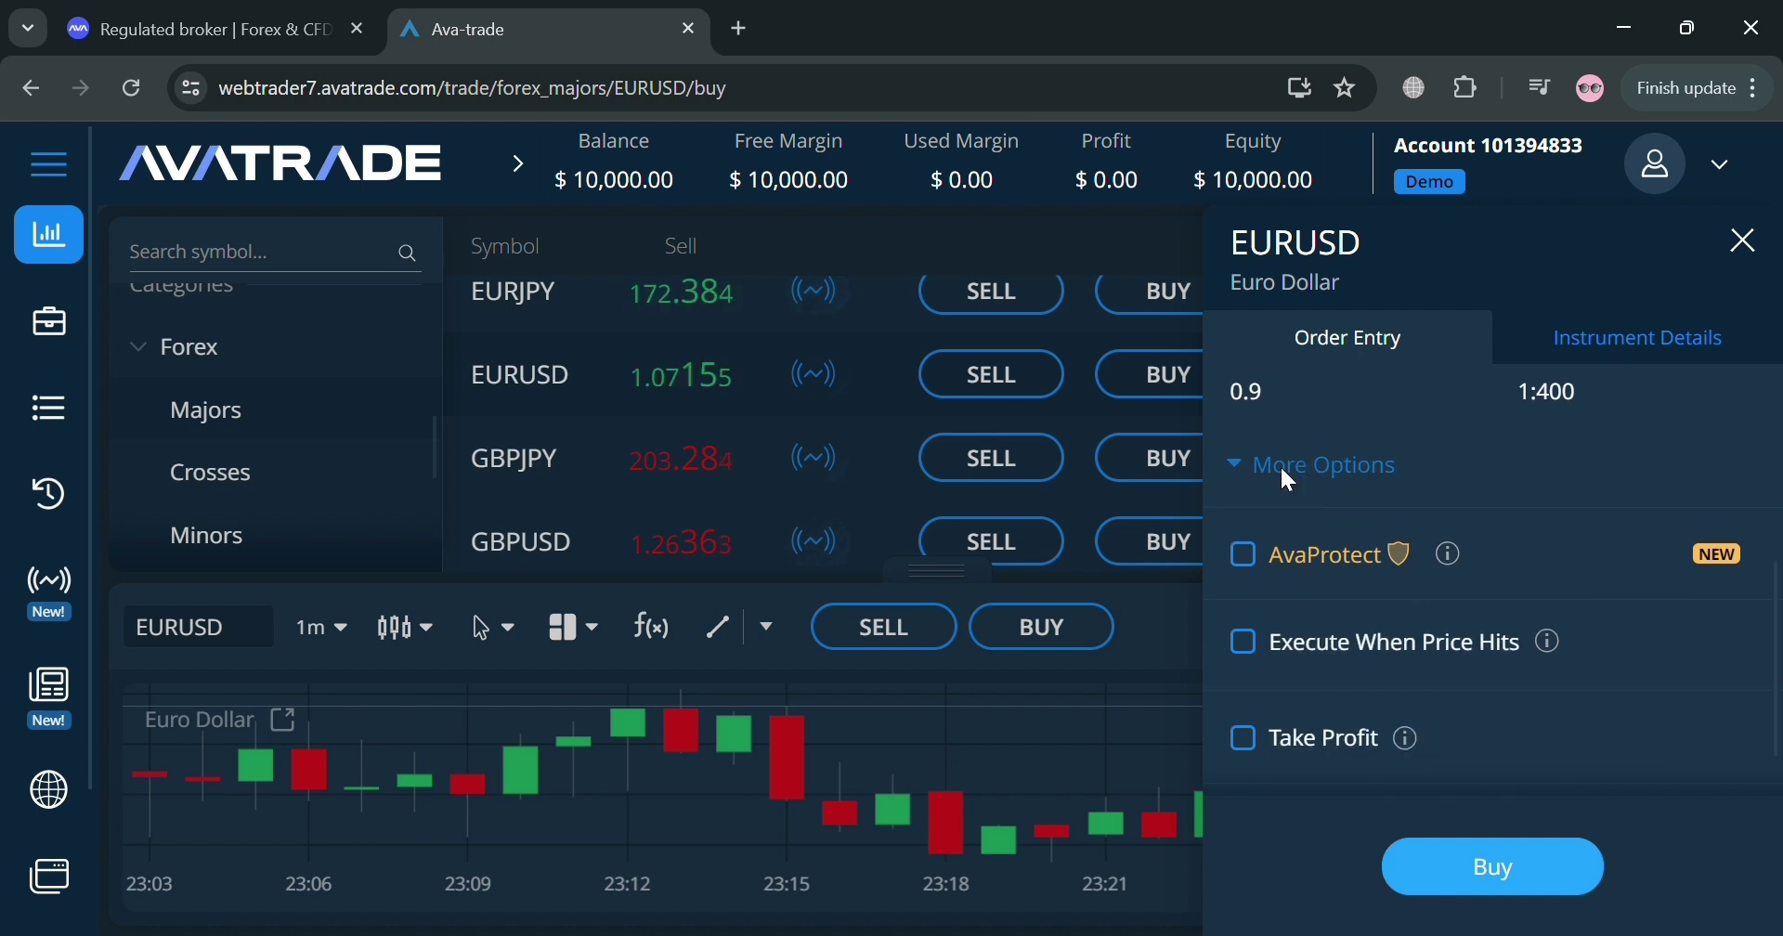
click(1239, 468)
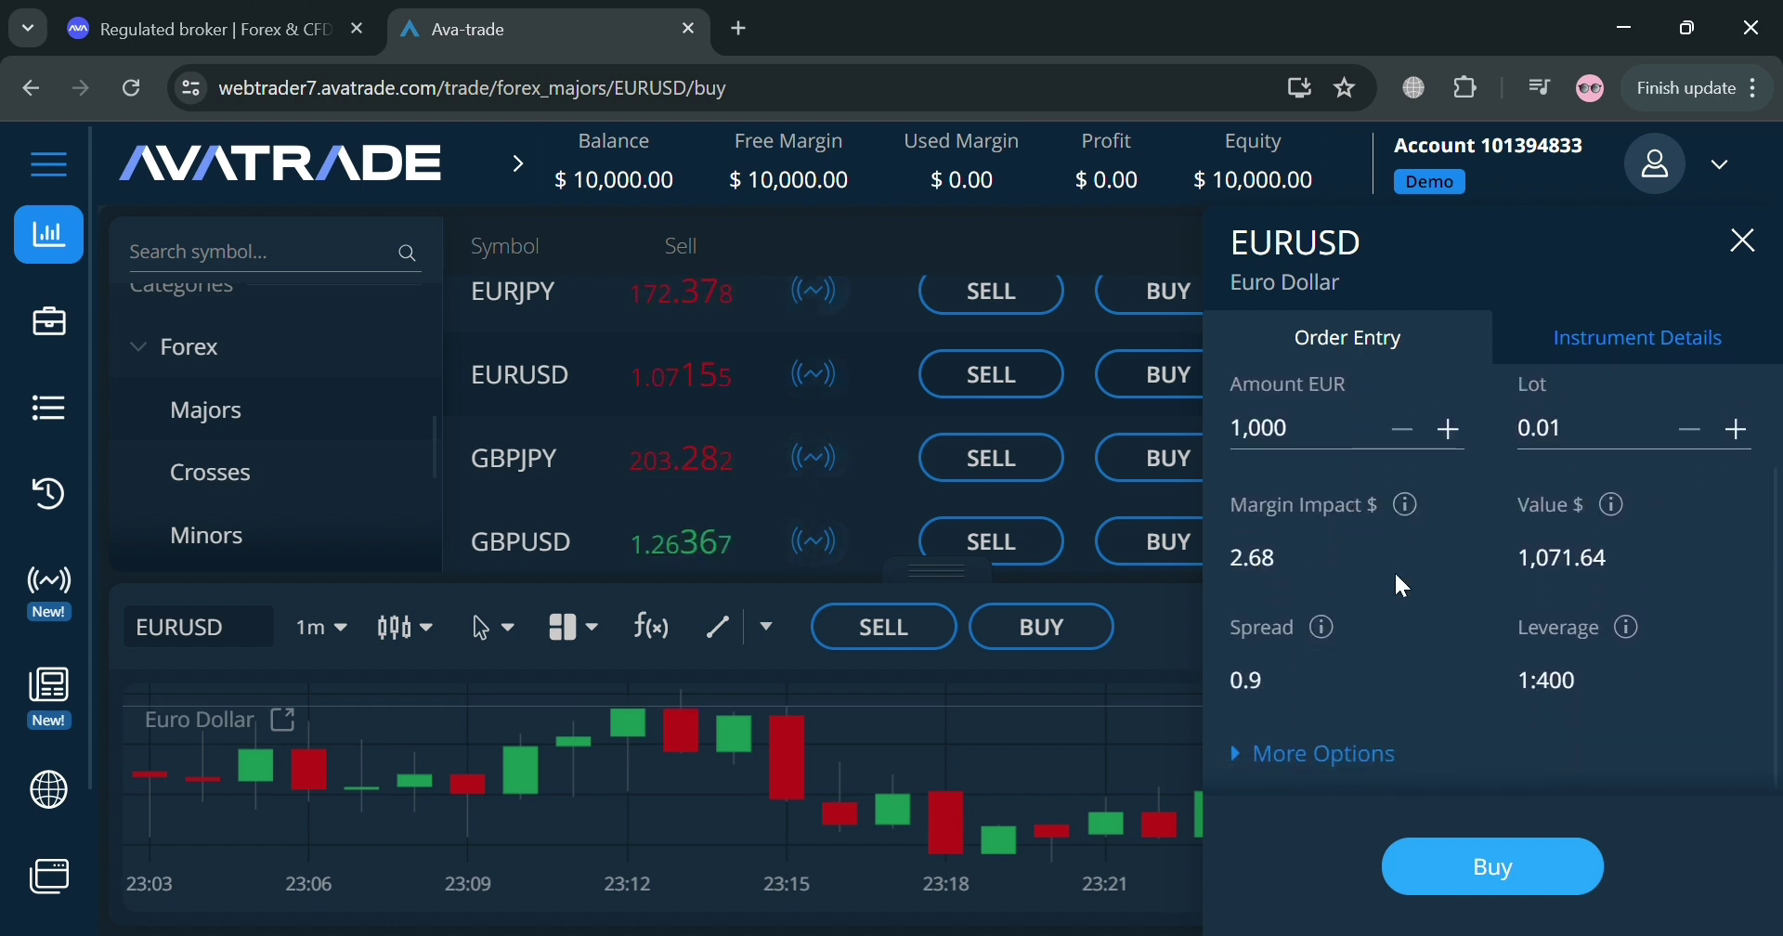
scroll(1563, 619, down, 1)
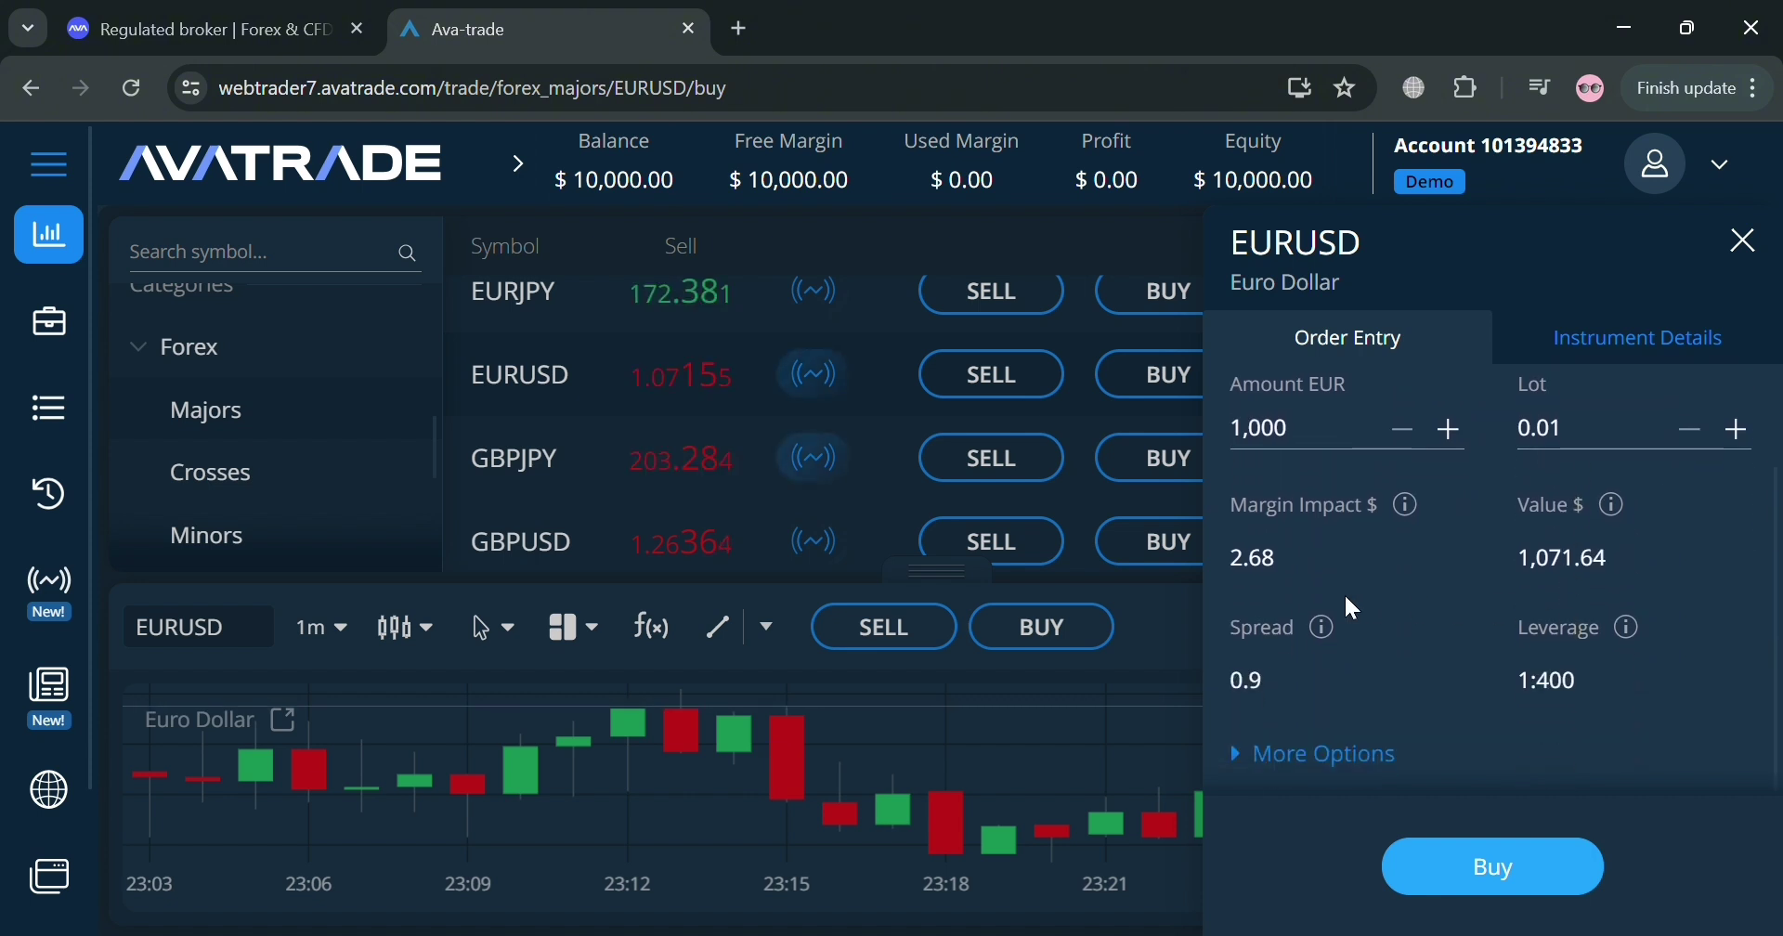
Expand the additional order options and make the order execute when the price hits 1.09208.
click(1274, 756)
mouse_move(1472, 472)
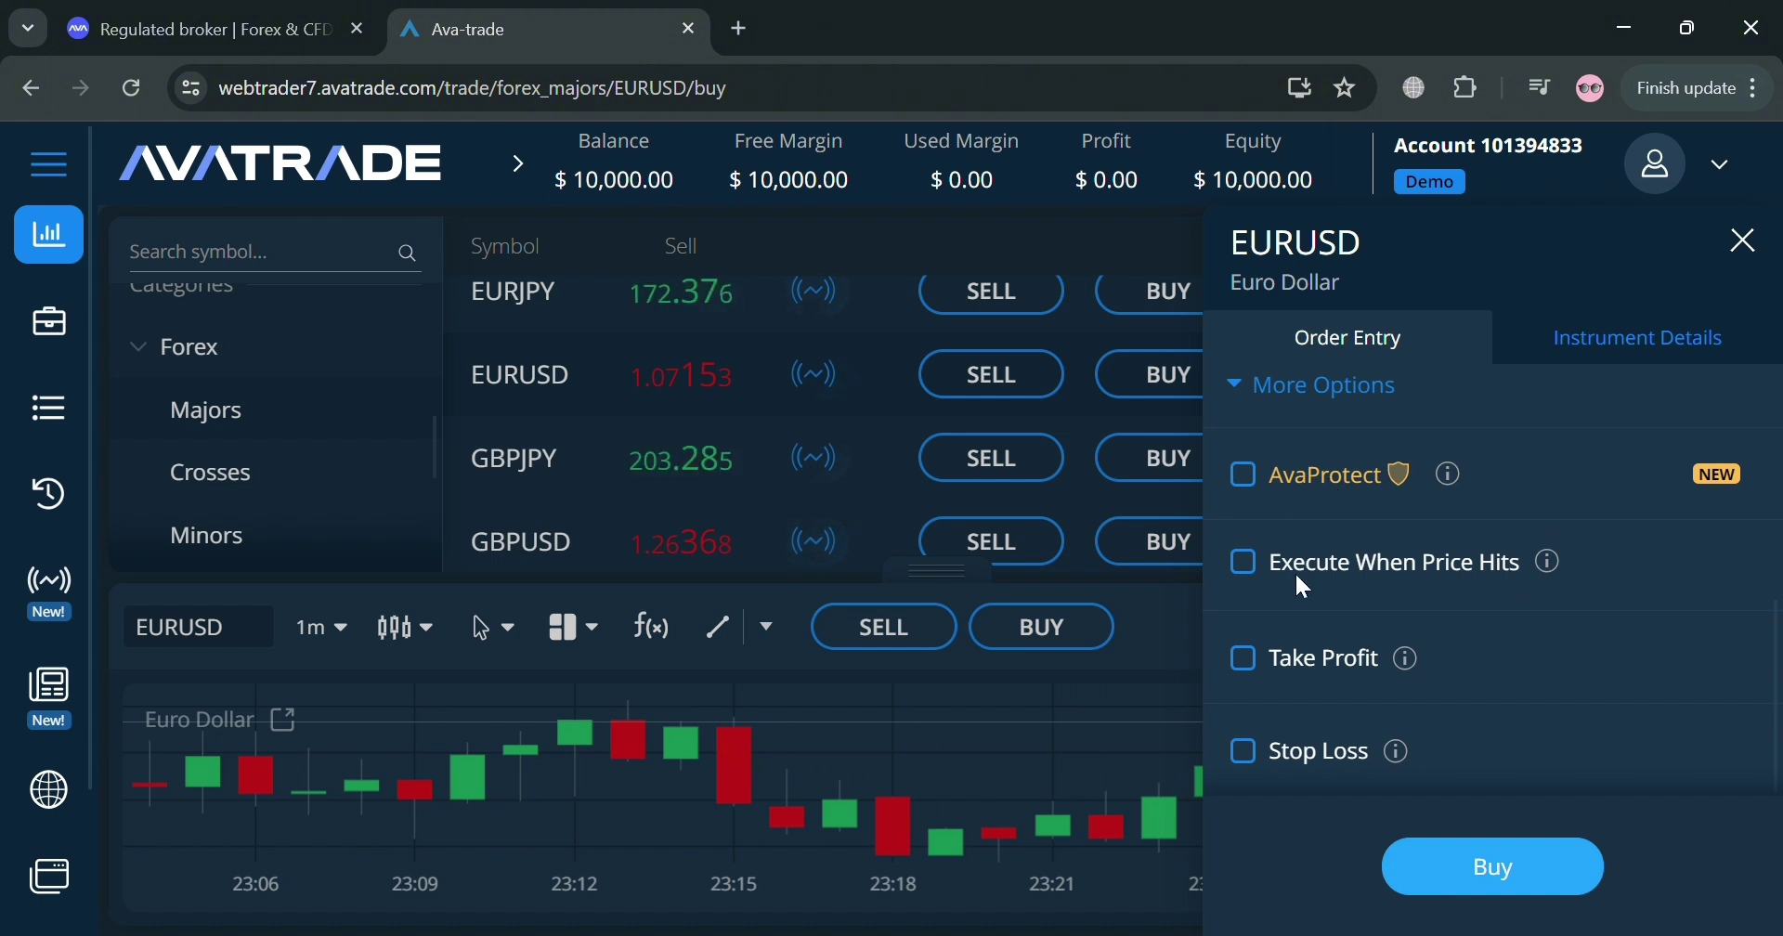
click(1243, 563)
scroll(1432, 633, down, 2)
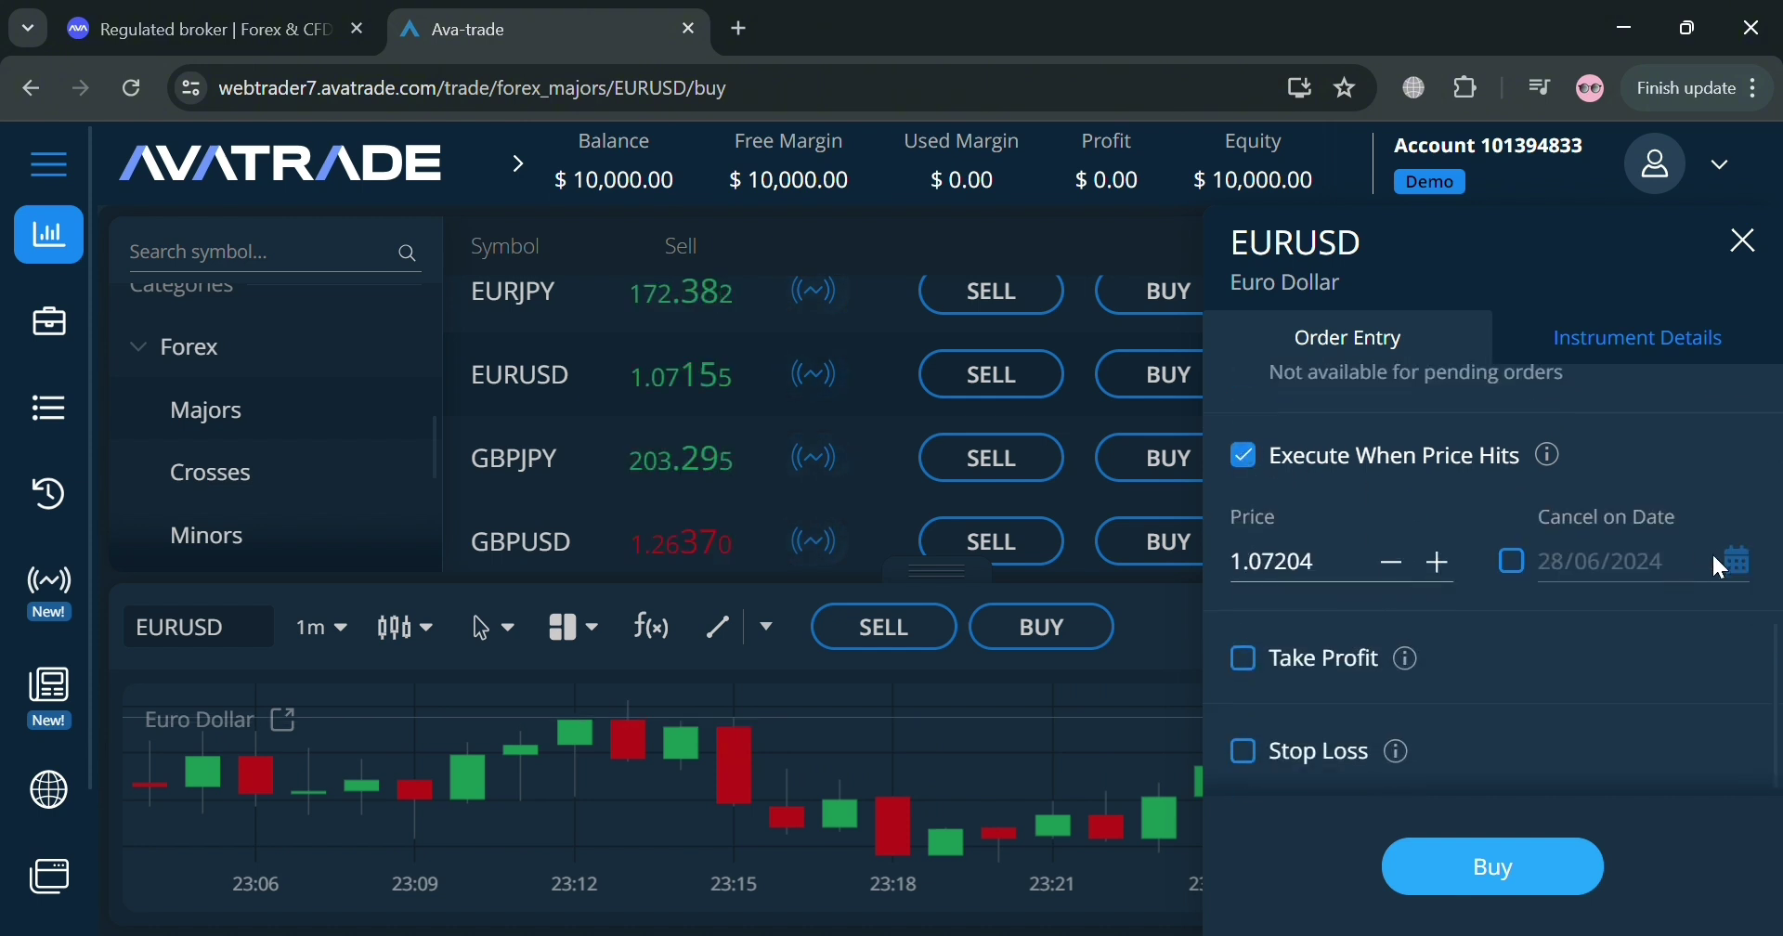
click(1338, 576)
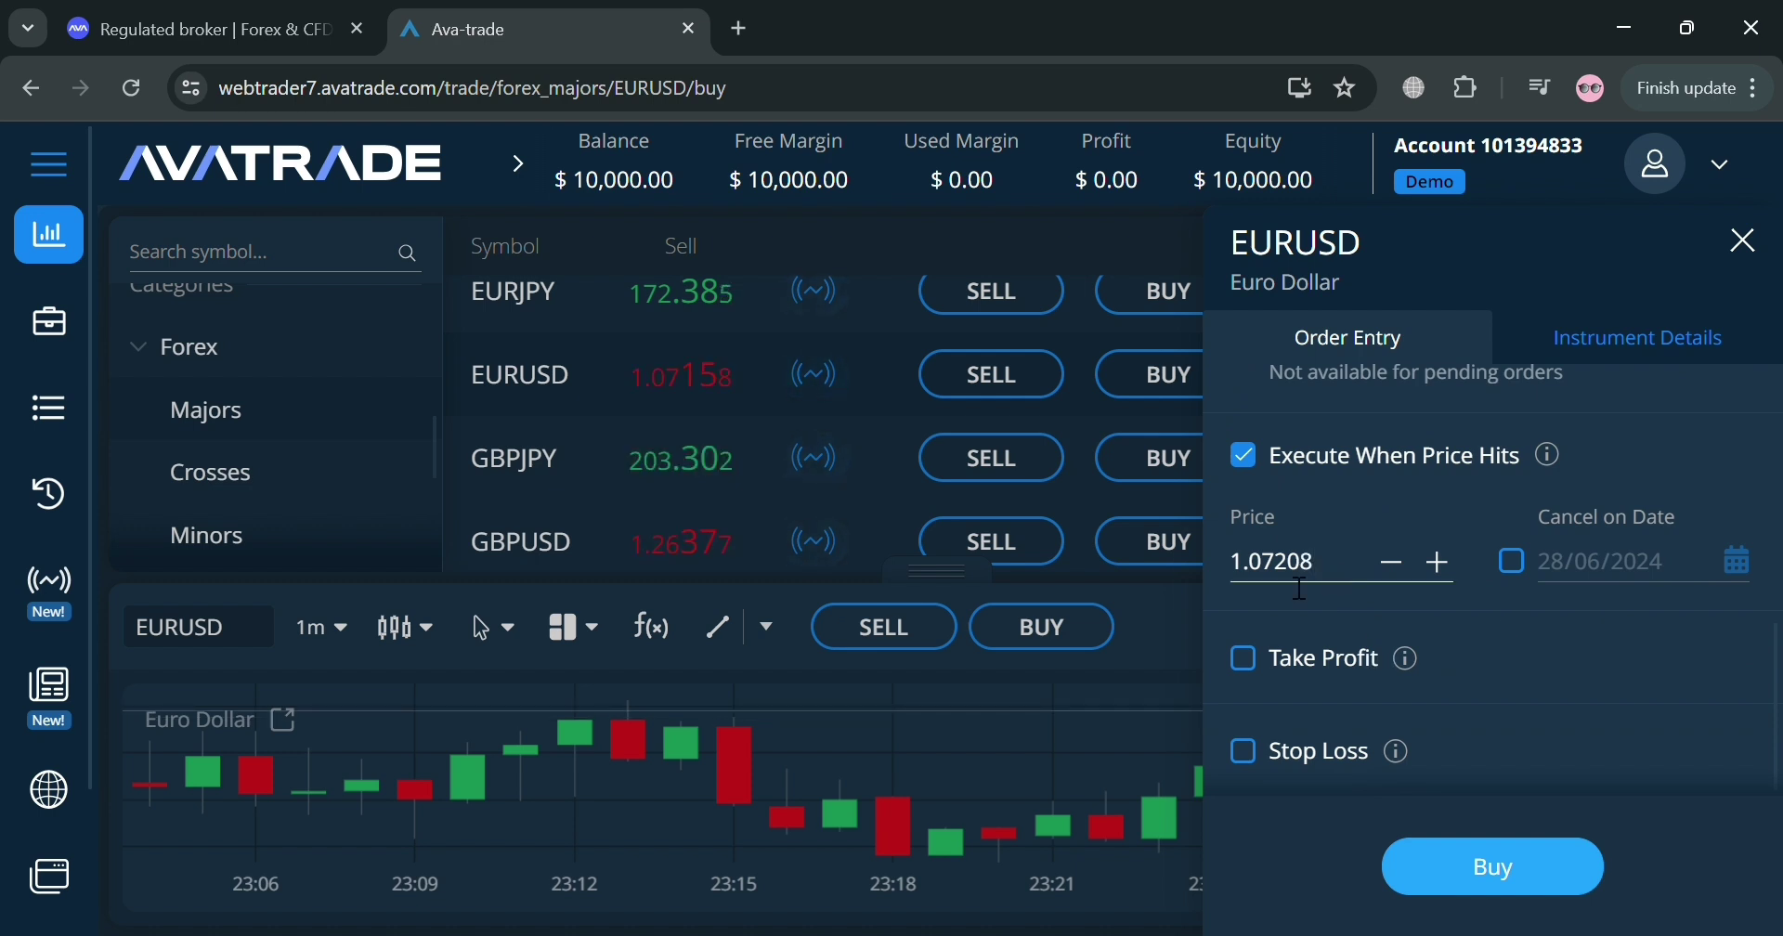
key(BackSpace)
text(9)
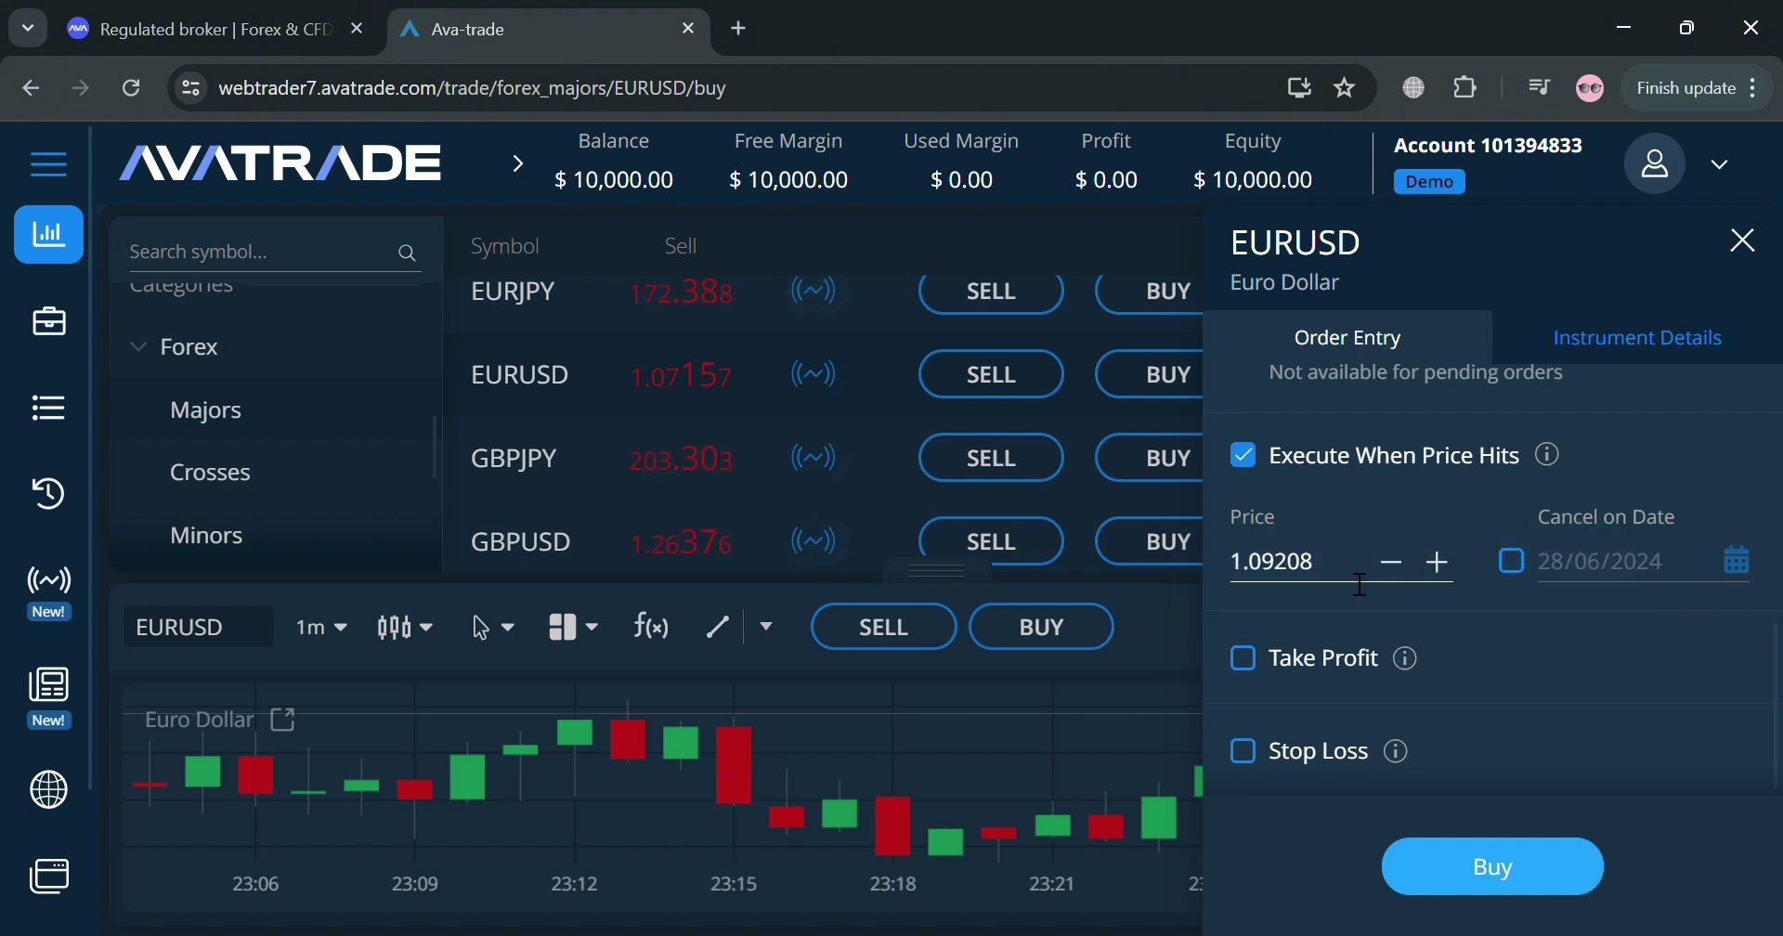
Enable Take Profit on the pending order with a price of 1.11288.
click(1243, 658)
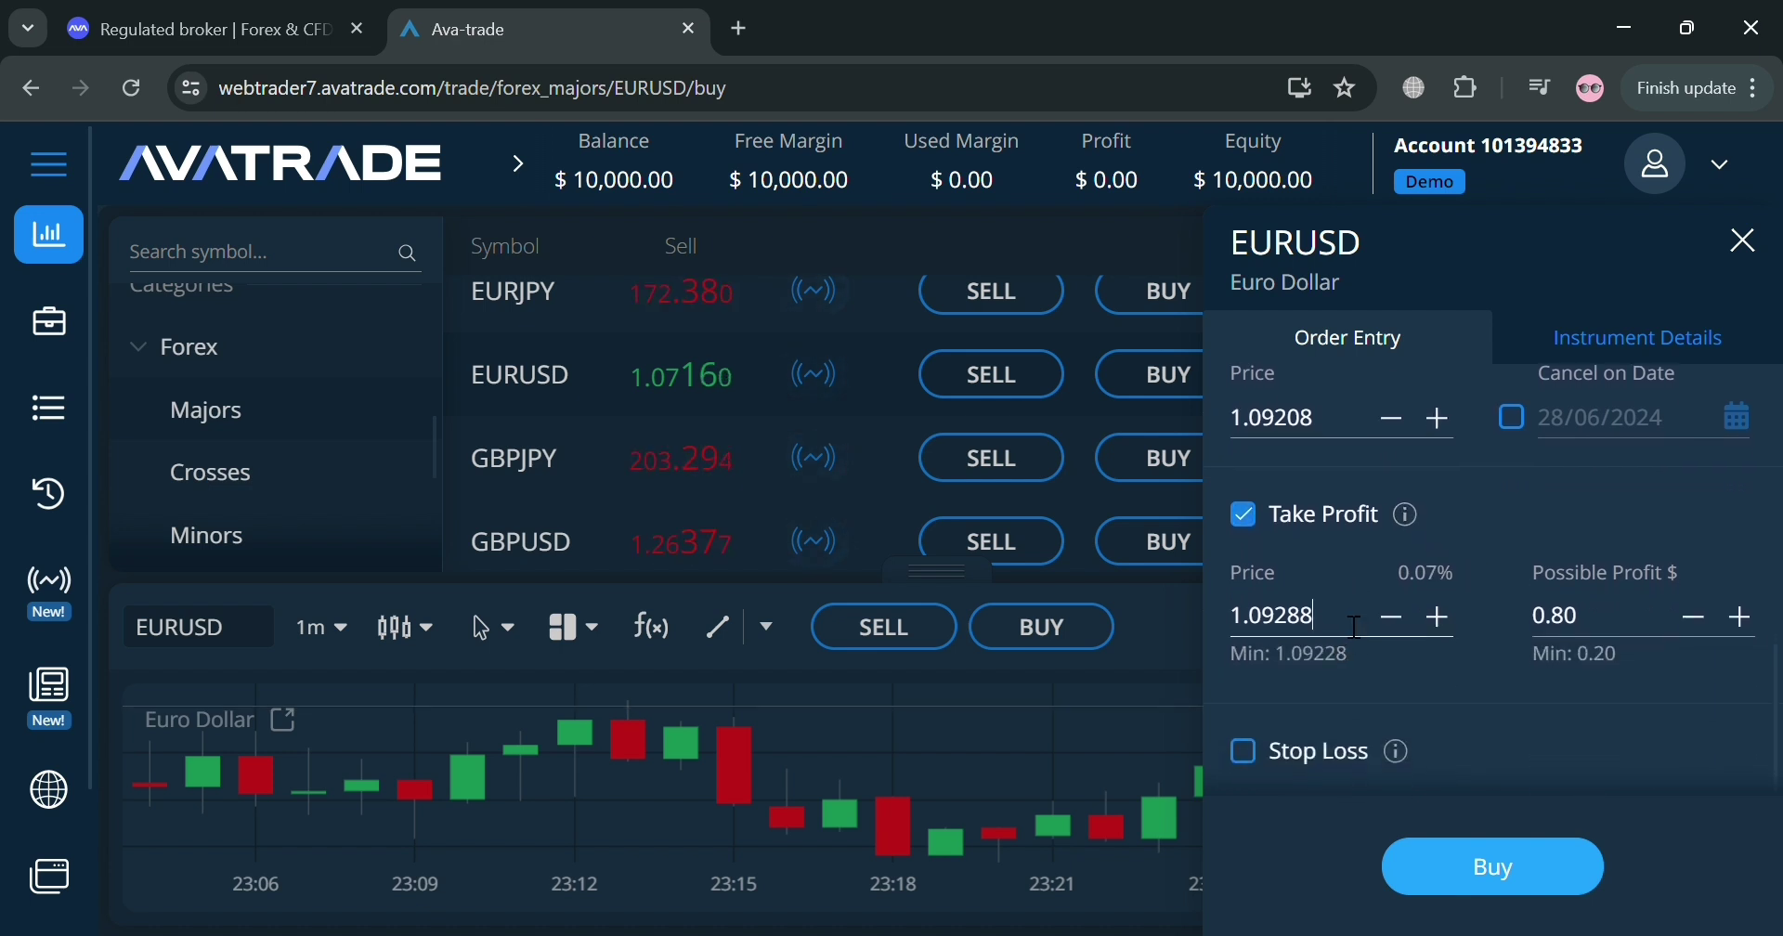
click(1291, 621)
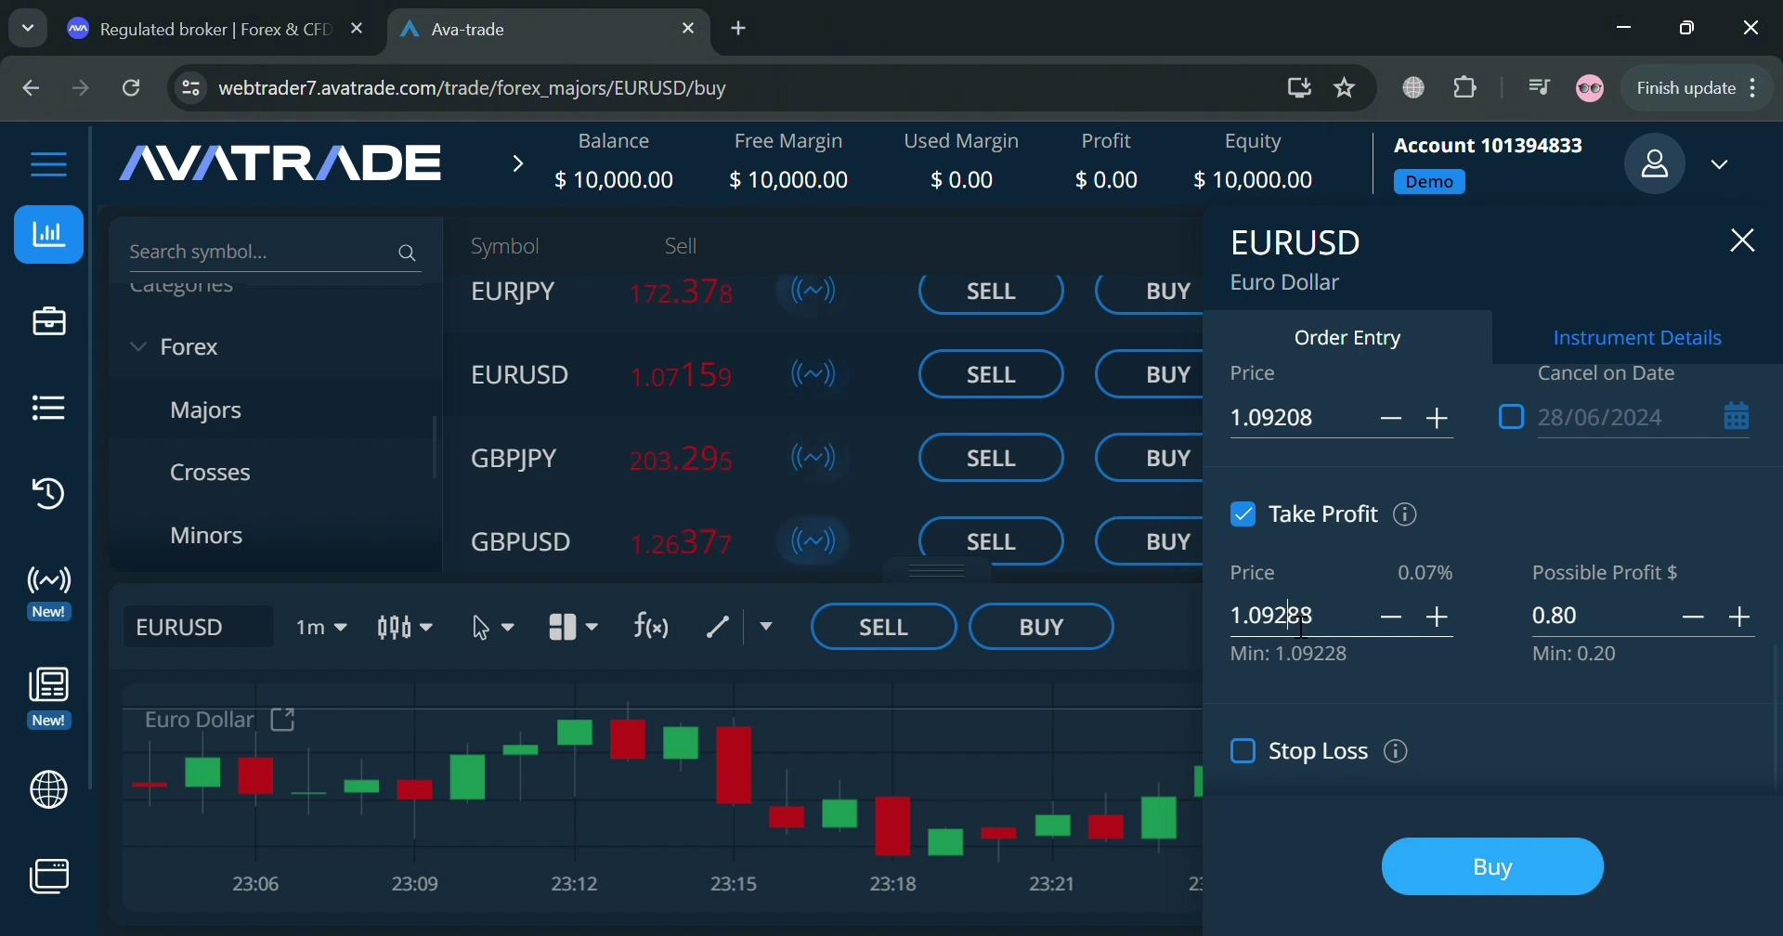
key(BackSpace)
key(BackSpace)
text(1)
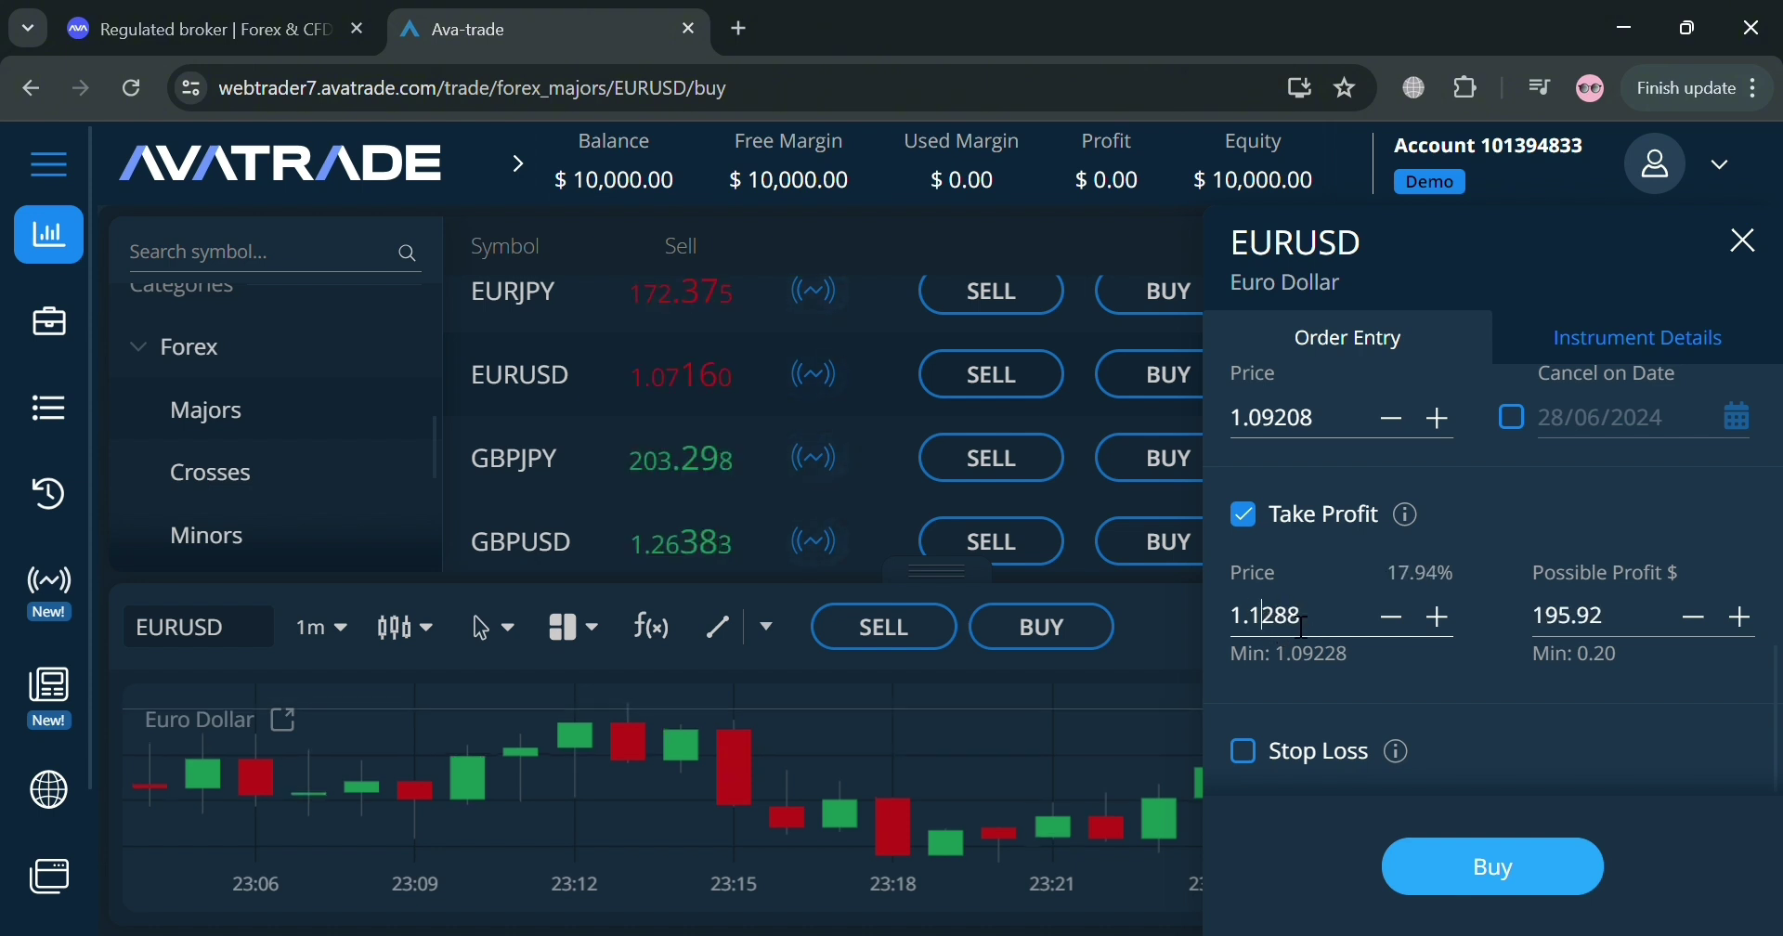
text(1)
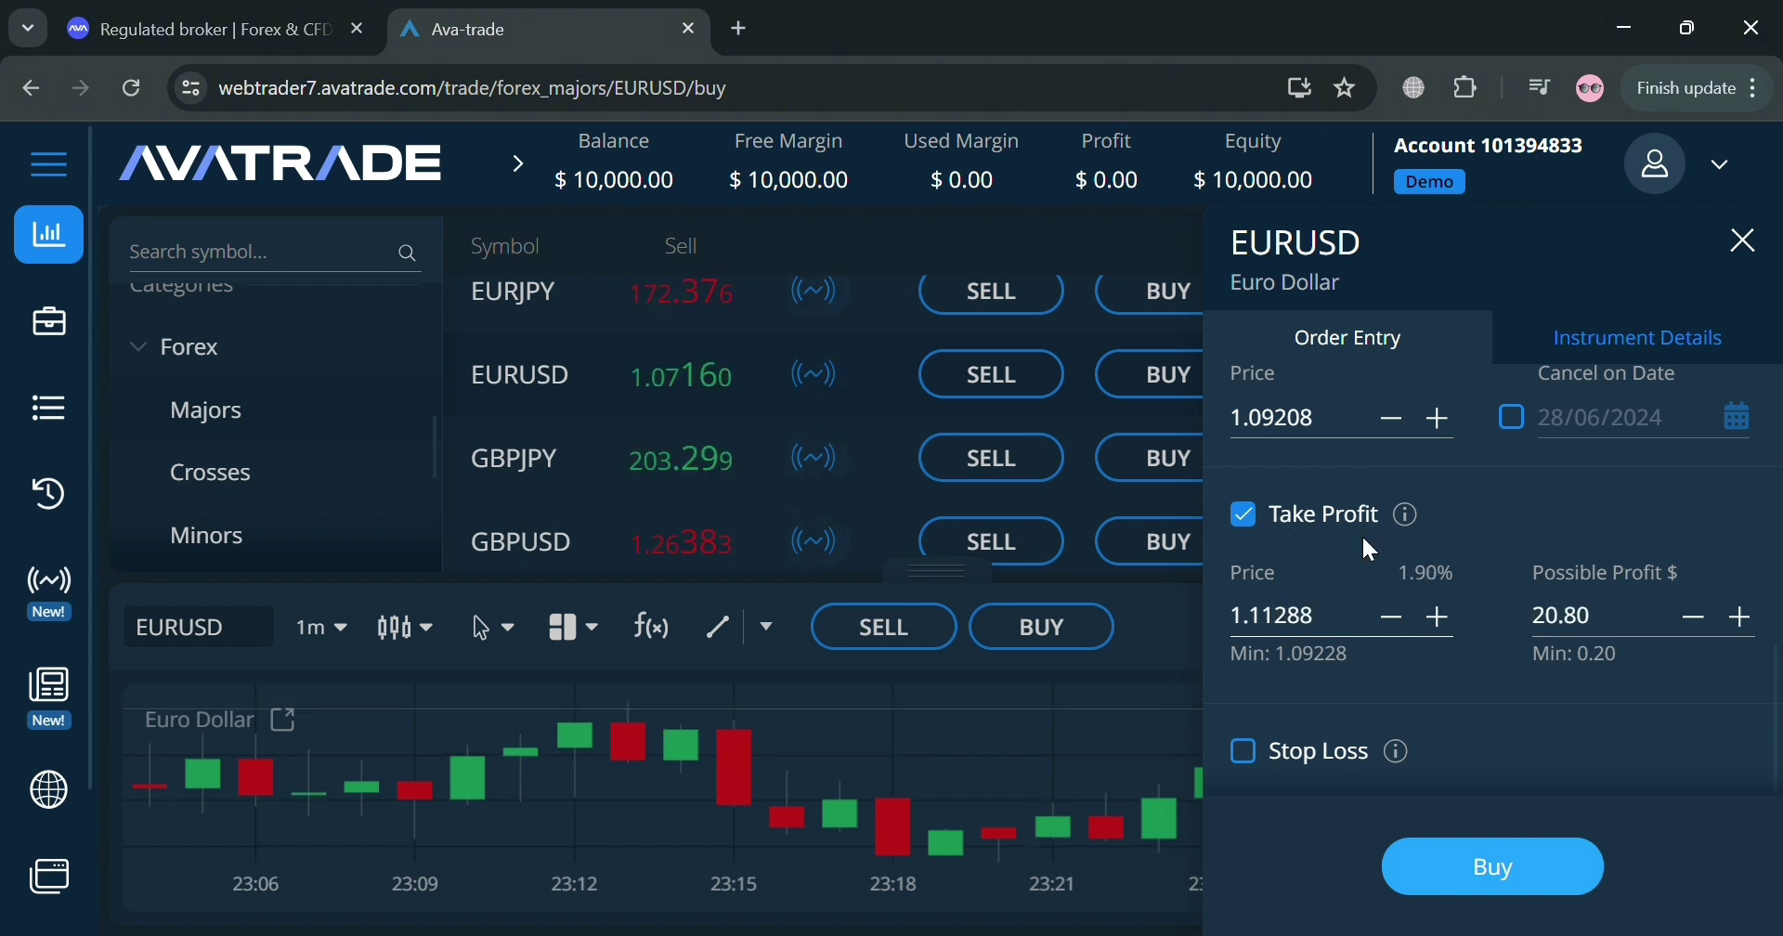
click(1639, 635)
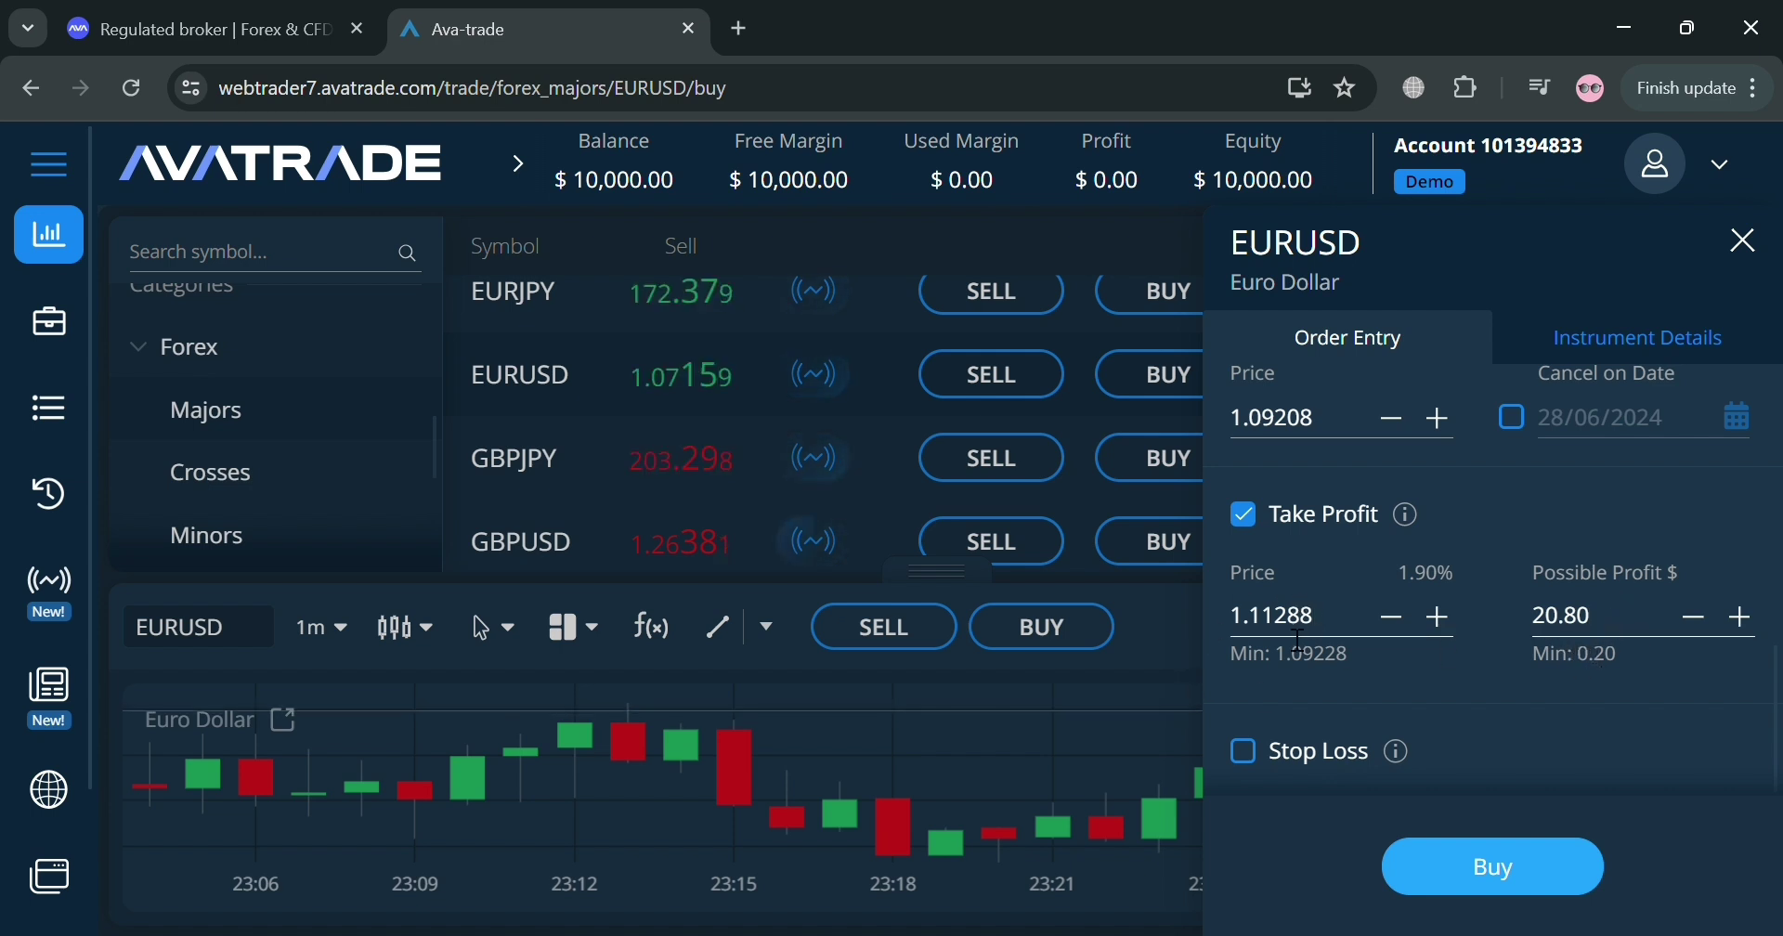
Enable Stop Loss on the pending order with a price of 1.01280.
click(1246, 752)
scroll(1453, 608, down, 2)
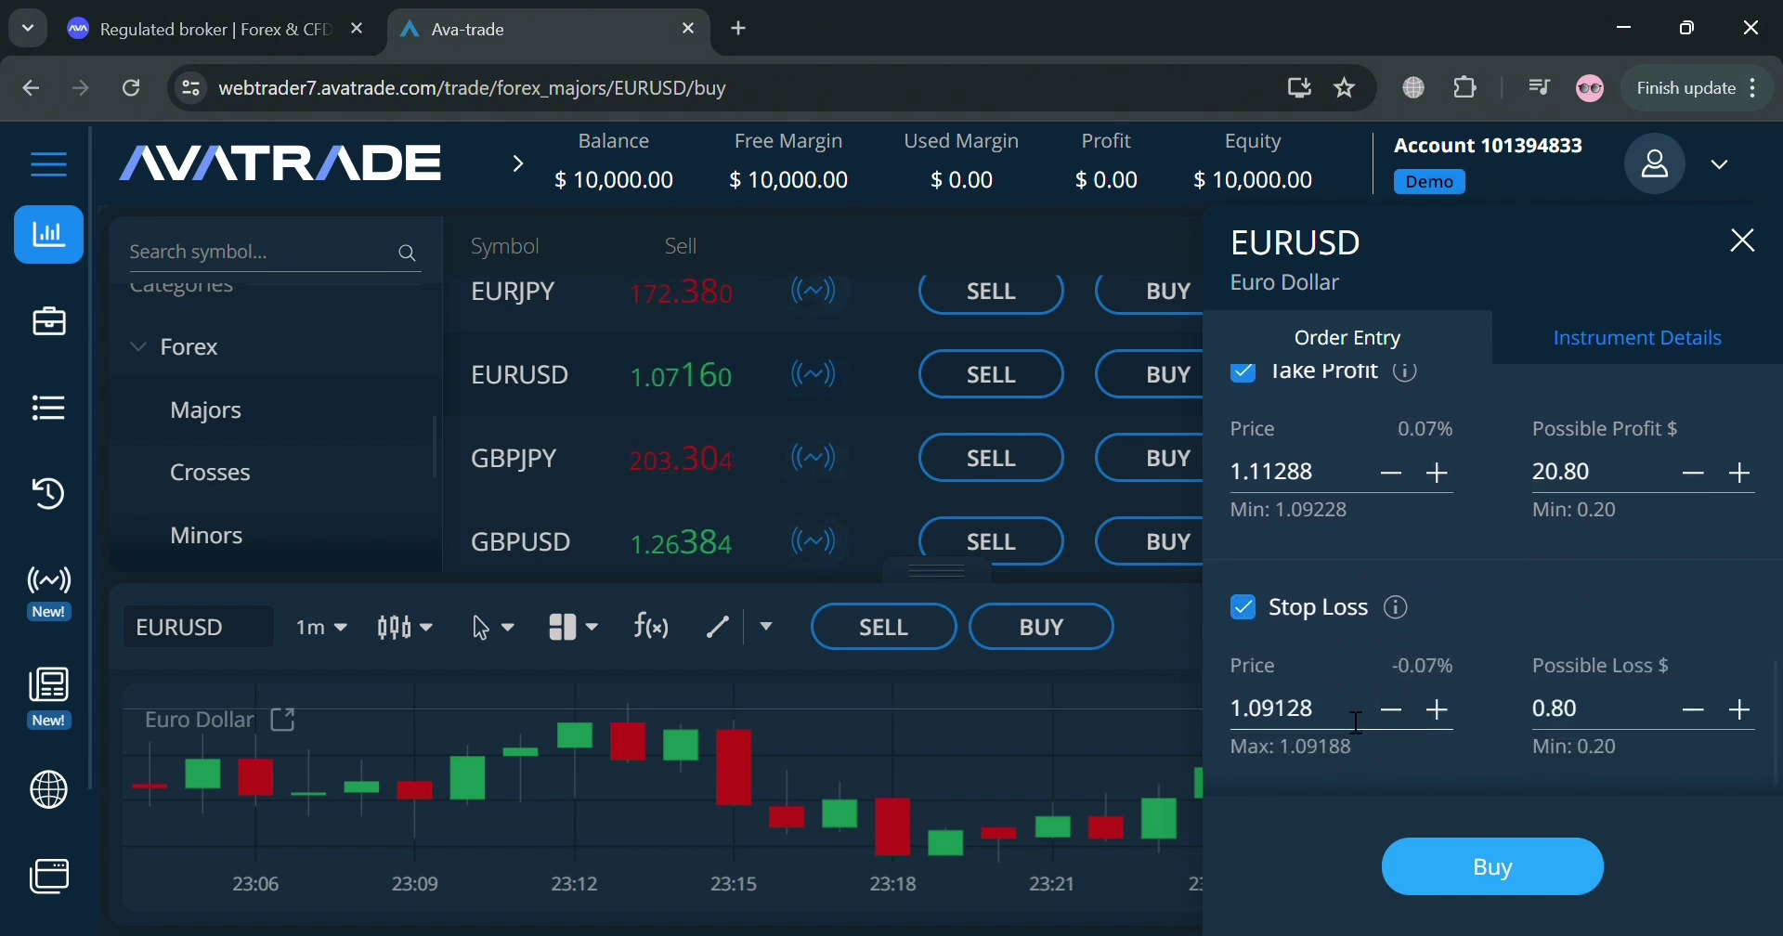
click(1530, 484)
scroll(1558, 514, up, 2)
scroll(1474, 644, down, 2)
click(1318, 713)
drag(1317, 712, 1253, 715)
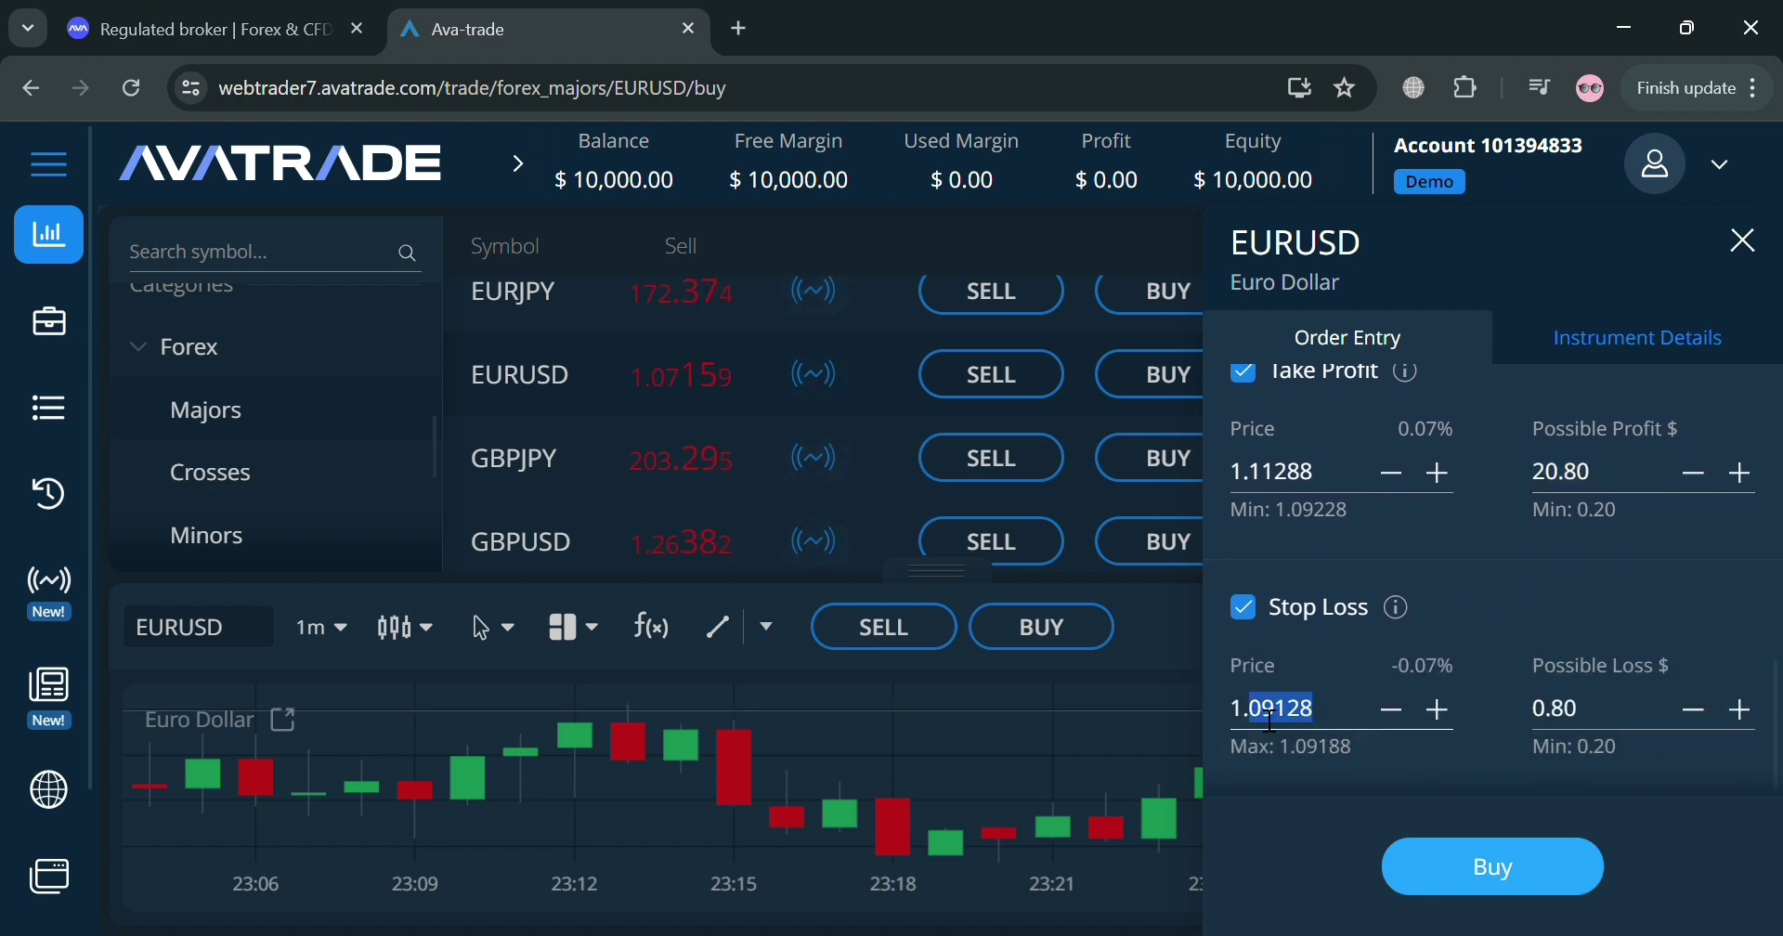
click(1277, 715)
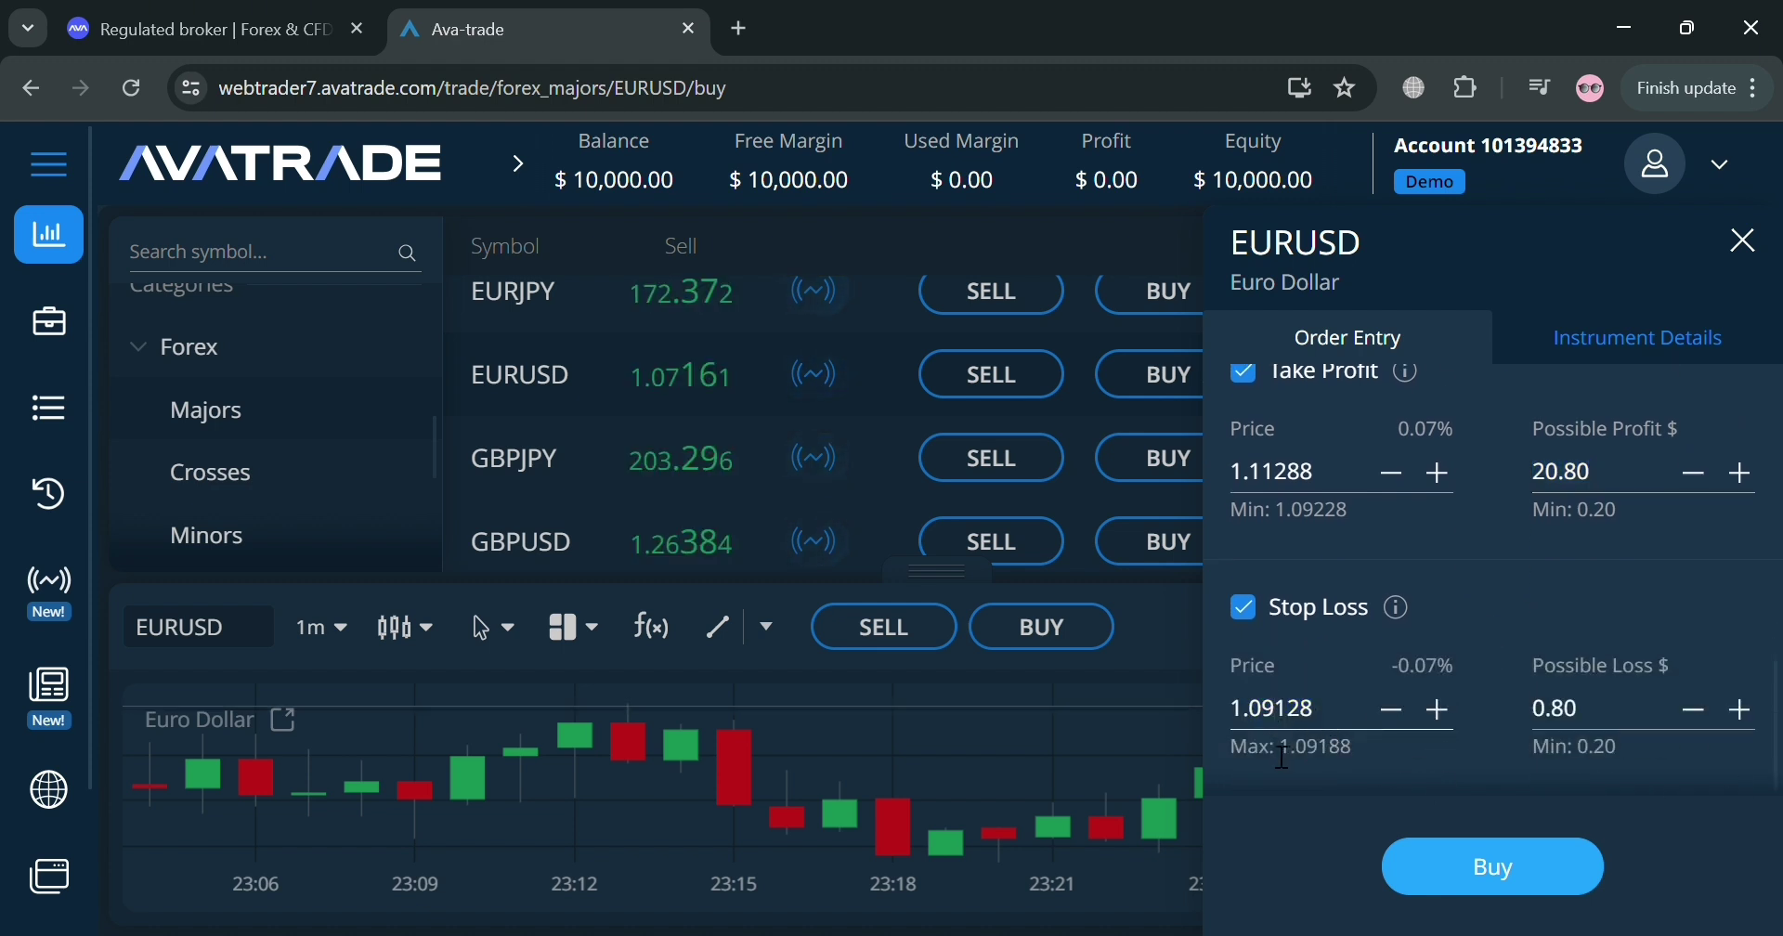
key(BackSpace)
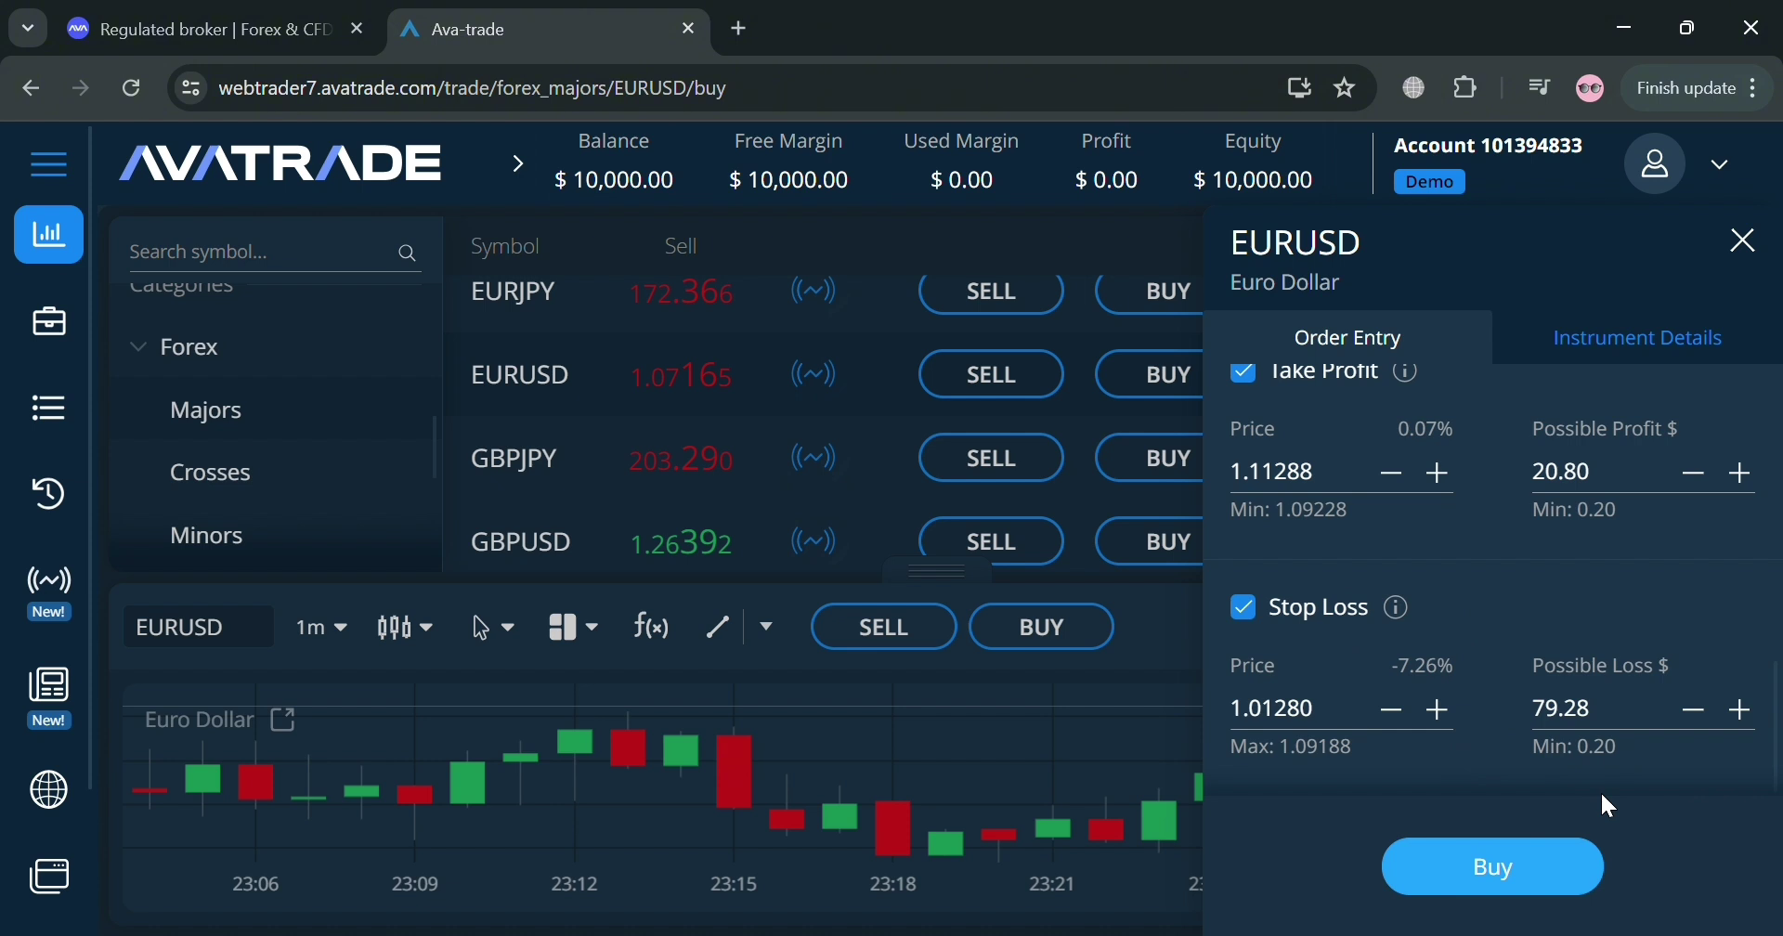
Set the Take Profit's possible profit to 500 dollars.
scroll(1569, 781, up, 2)
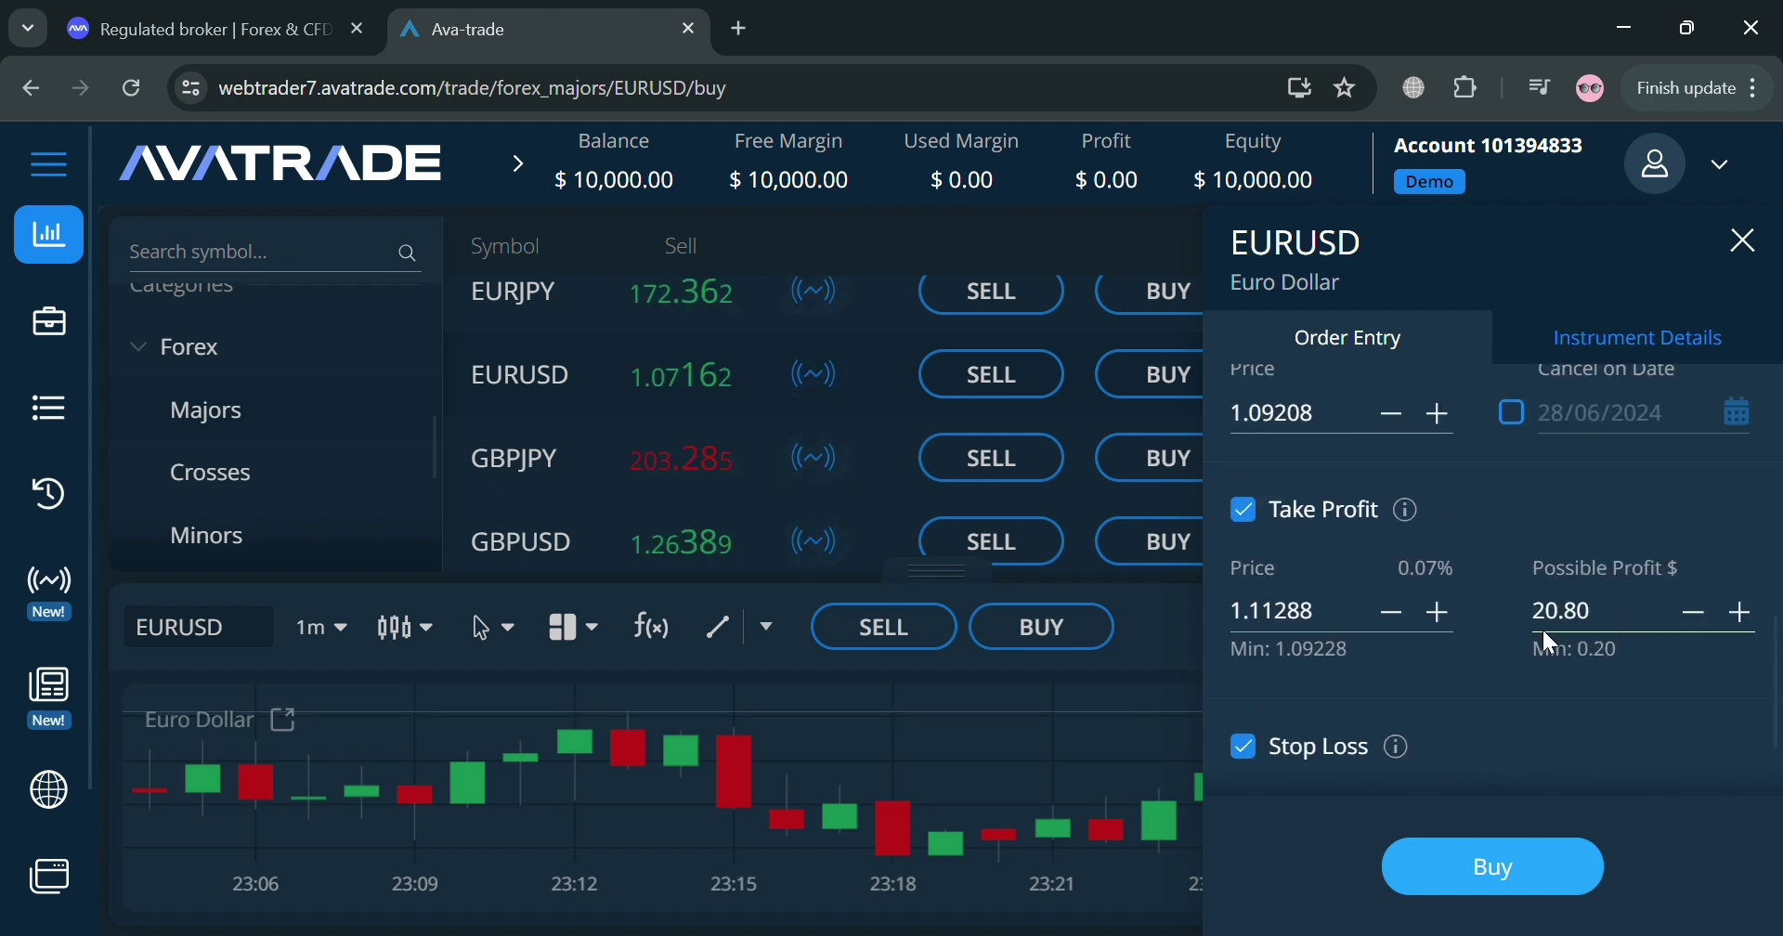
double_click(1589, 629)
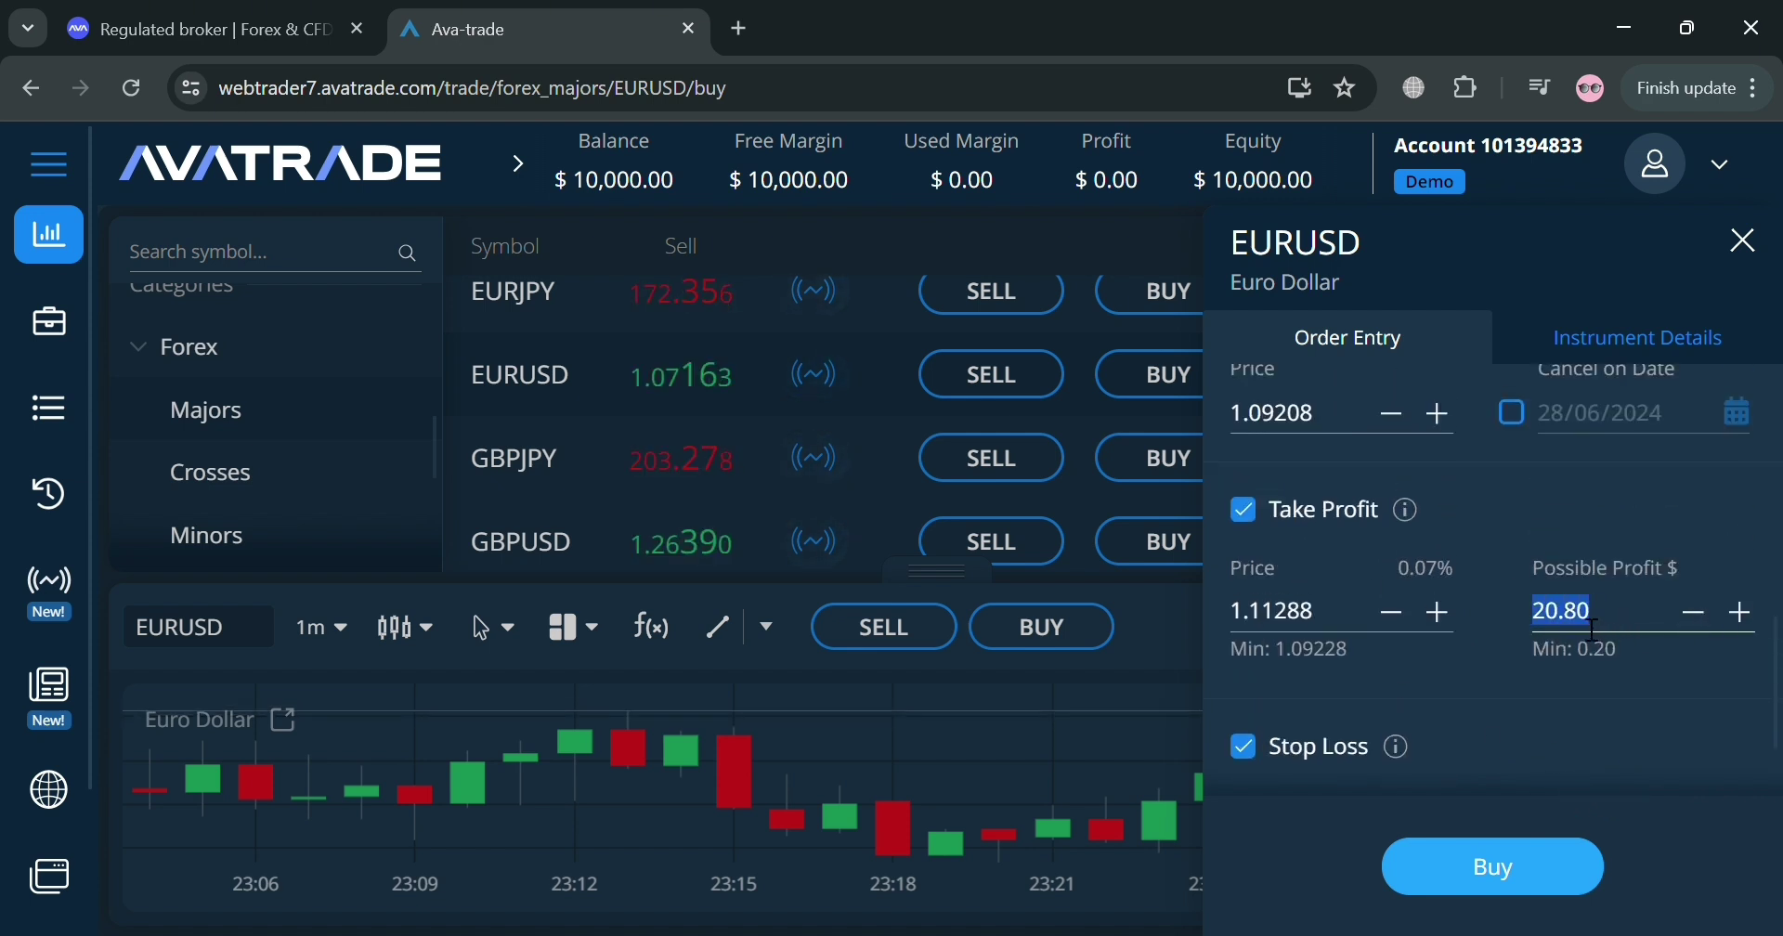
text(50)
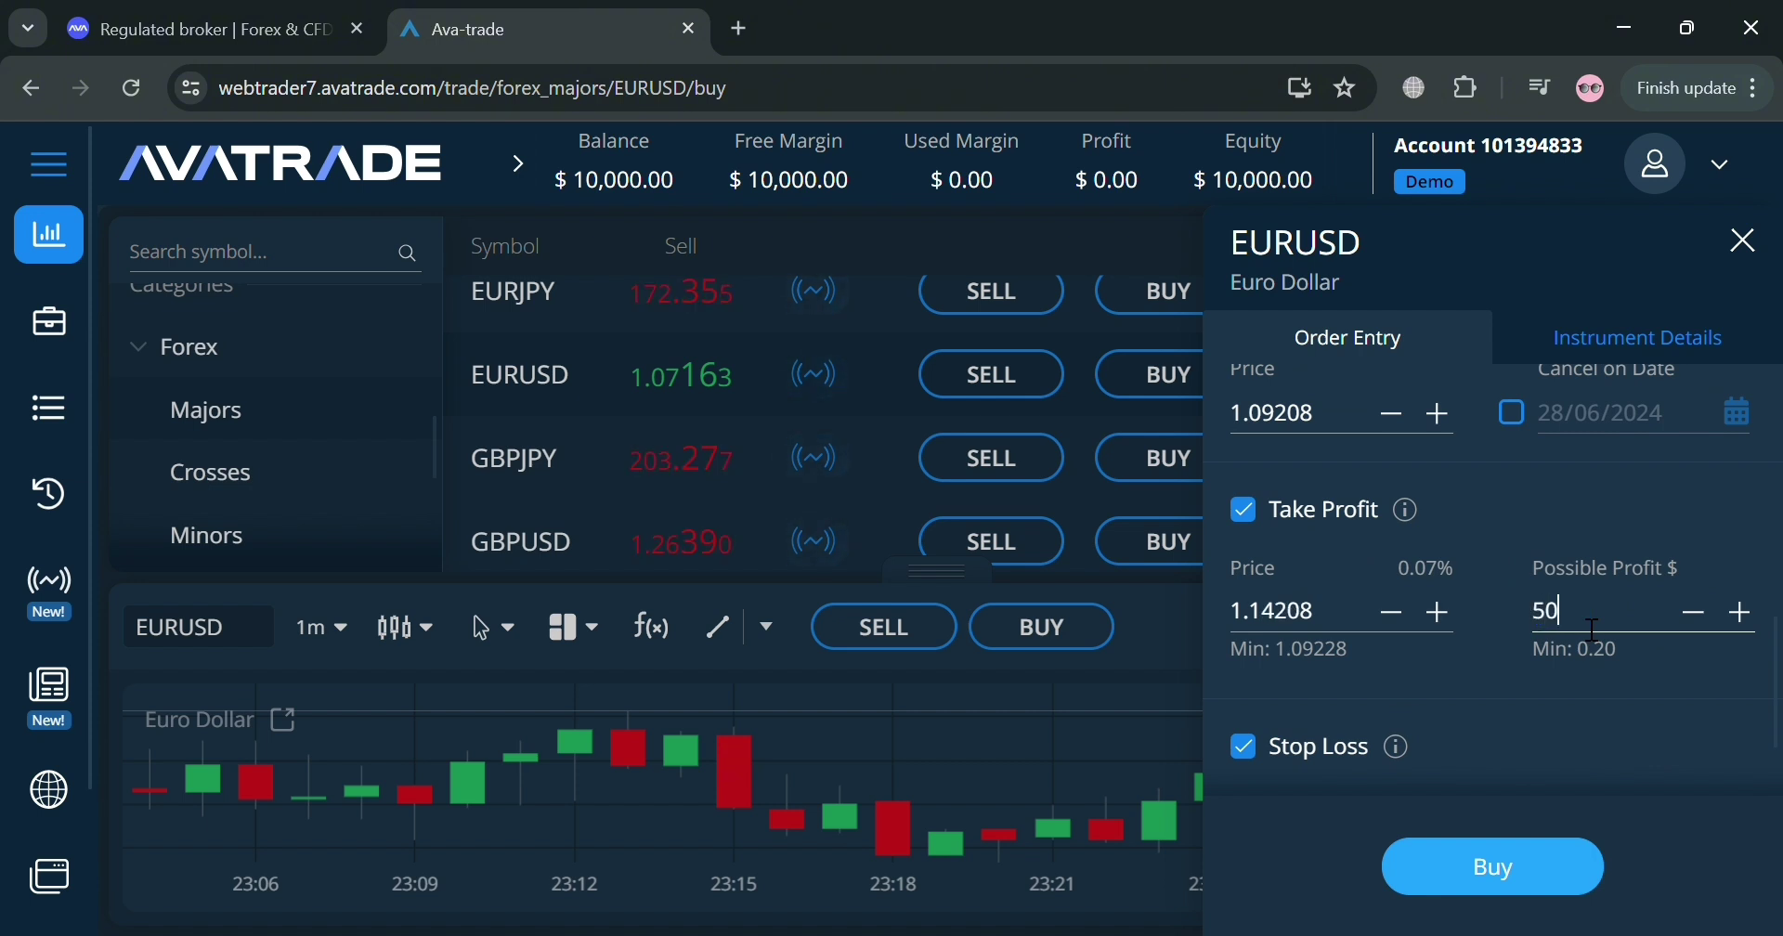
text(0)
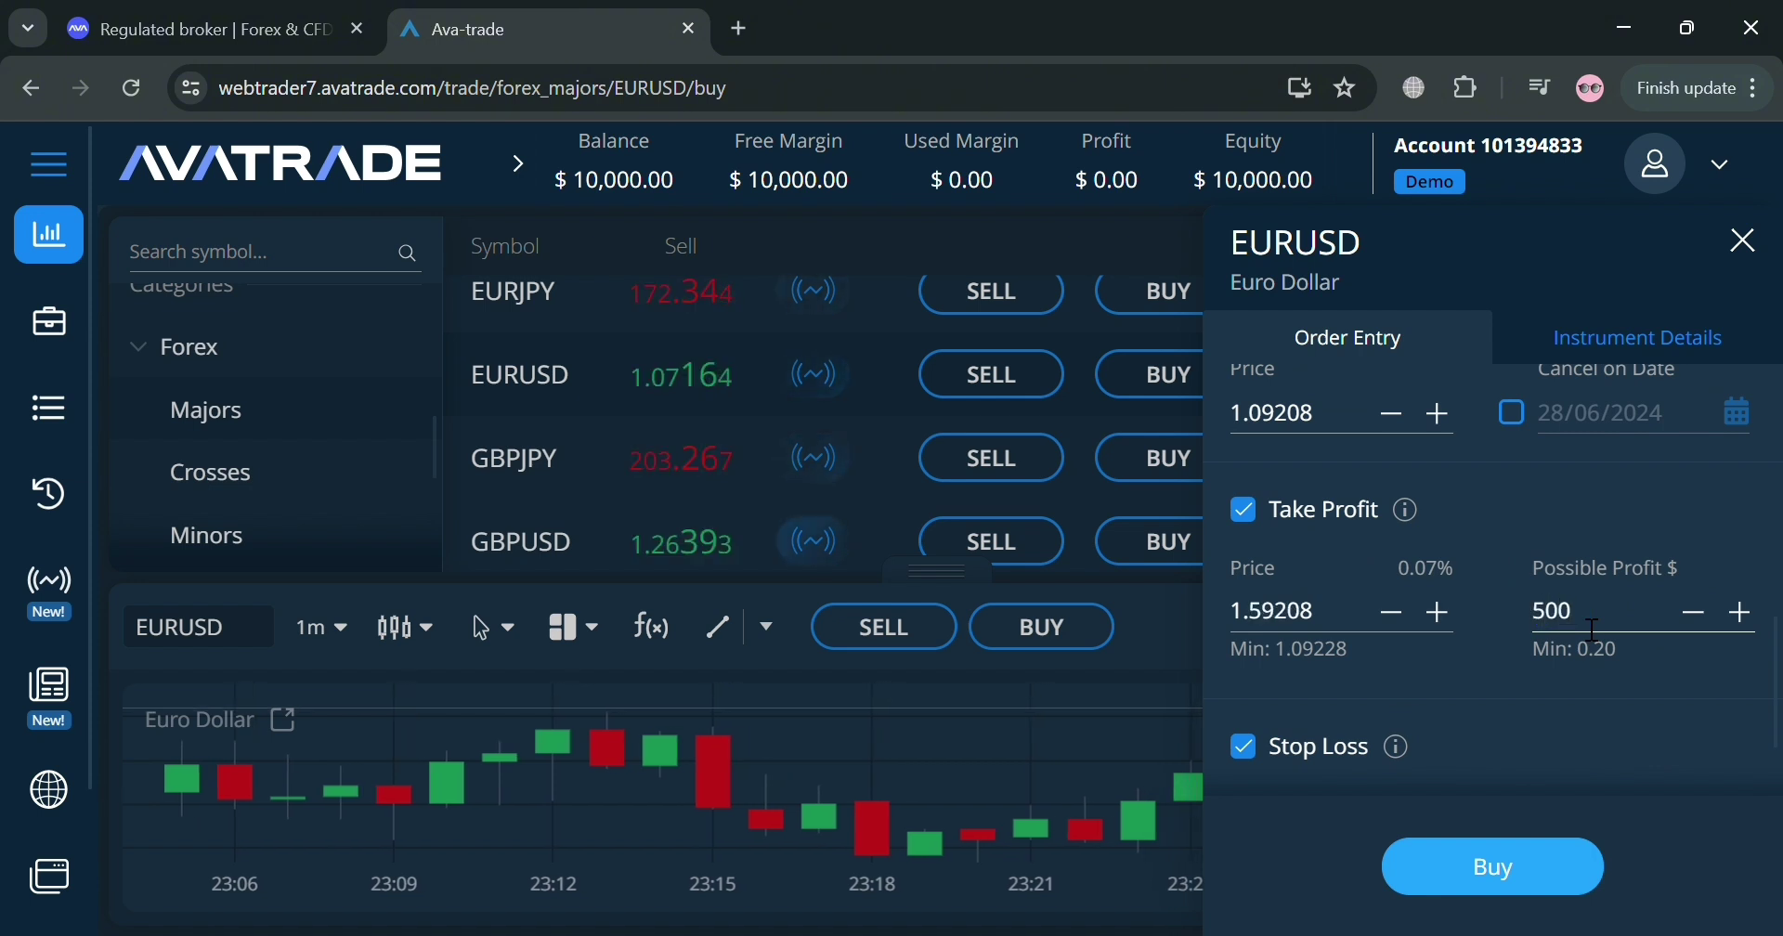
click(1586, 701)
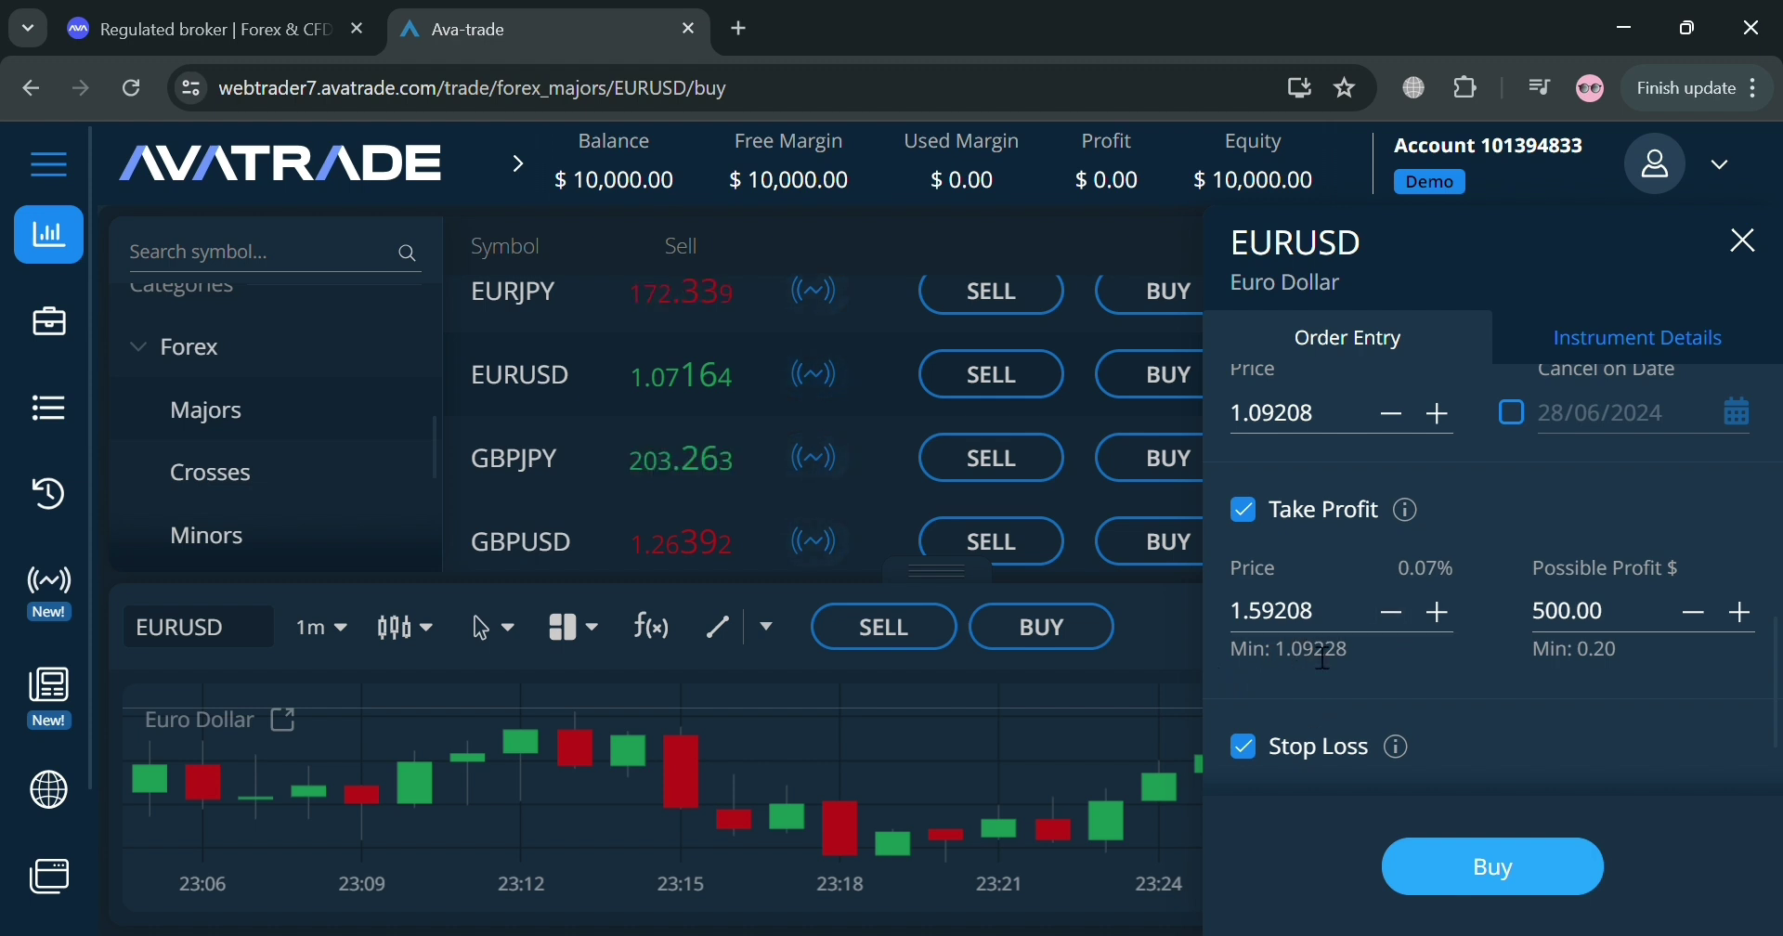
scroll(1513, 627, down, 2)
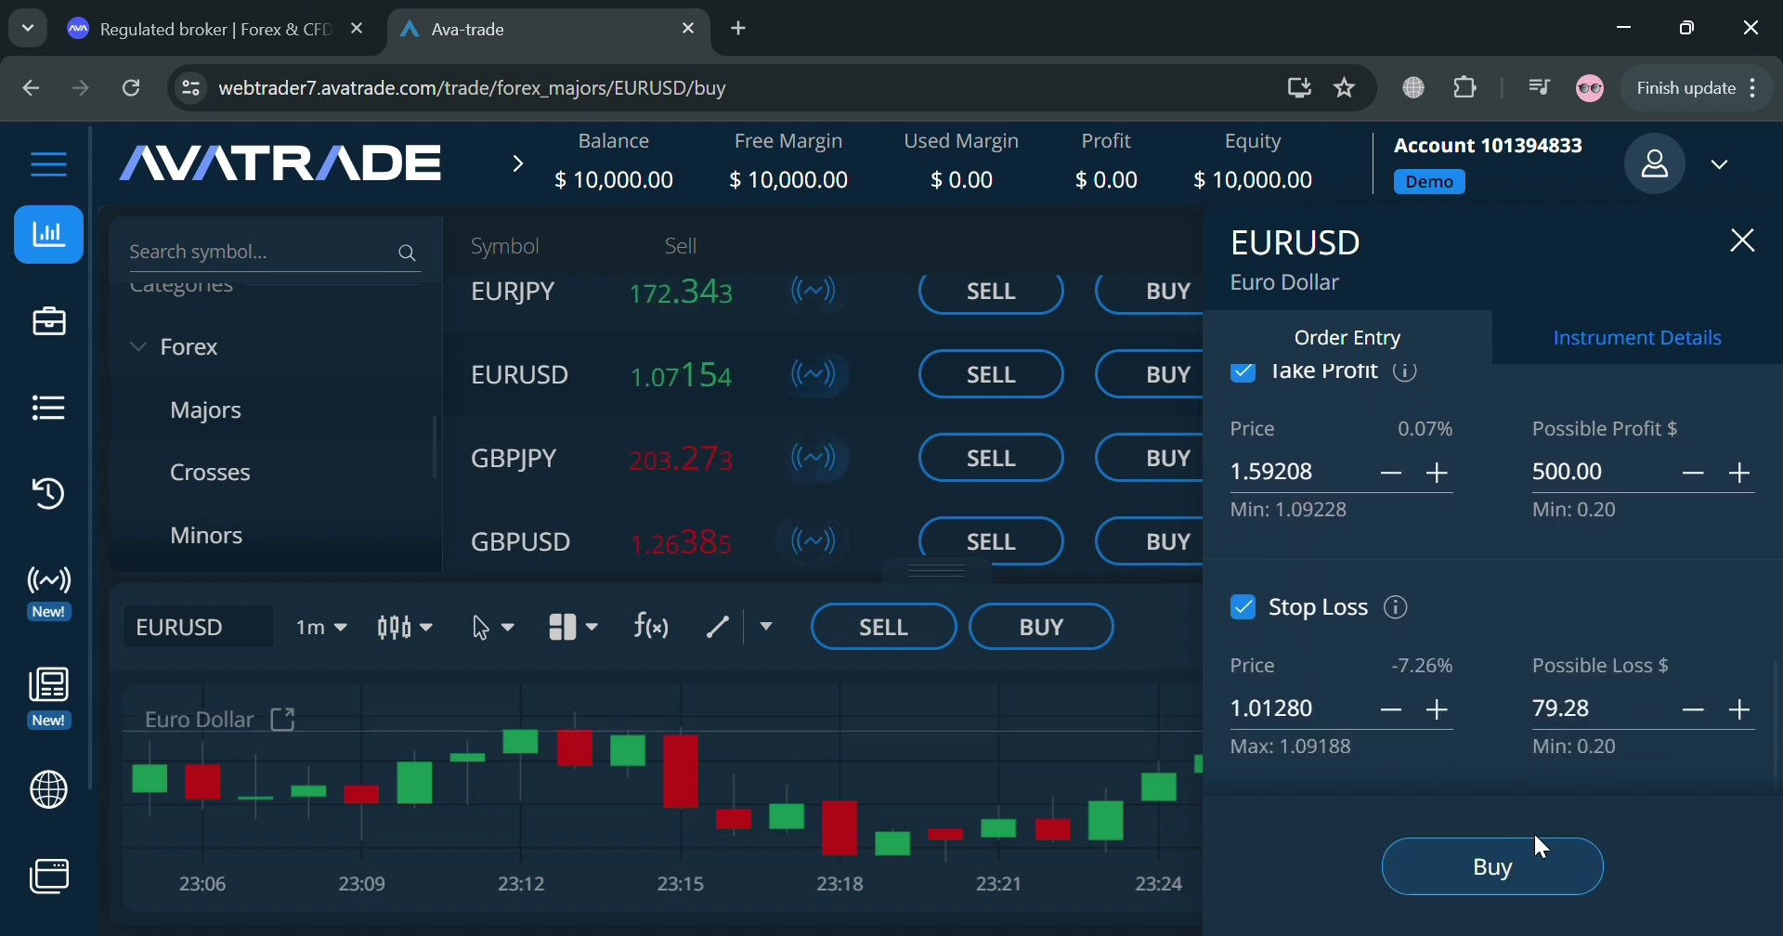
Look through EURUSD's instrument details, including market sentiment, lot size, trading hours and percentage price changes.
click(1627, 366)
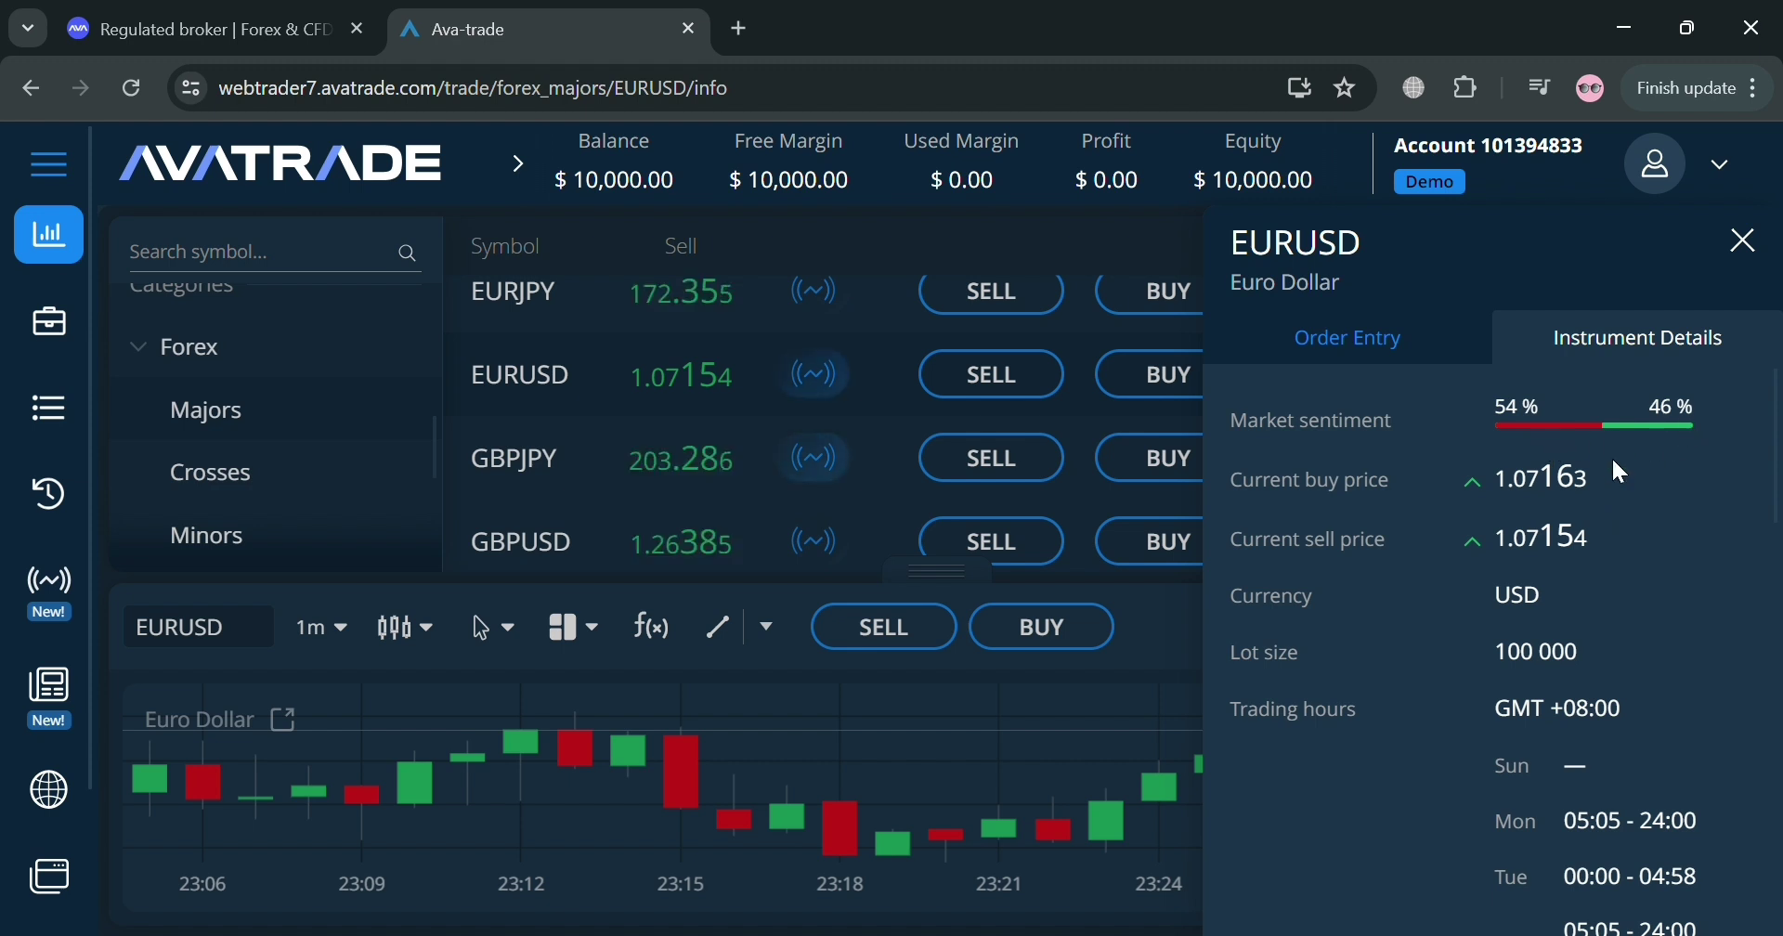
scroll(1593, 480, down, 3)
scroll(1593, 480, up, 2)
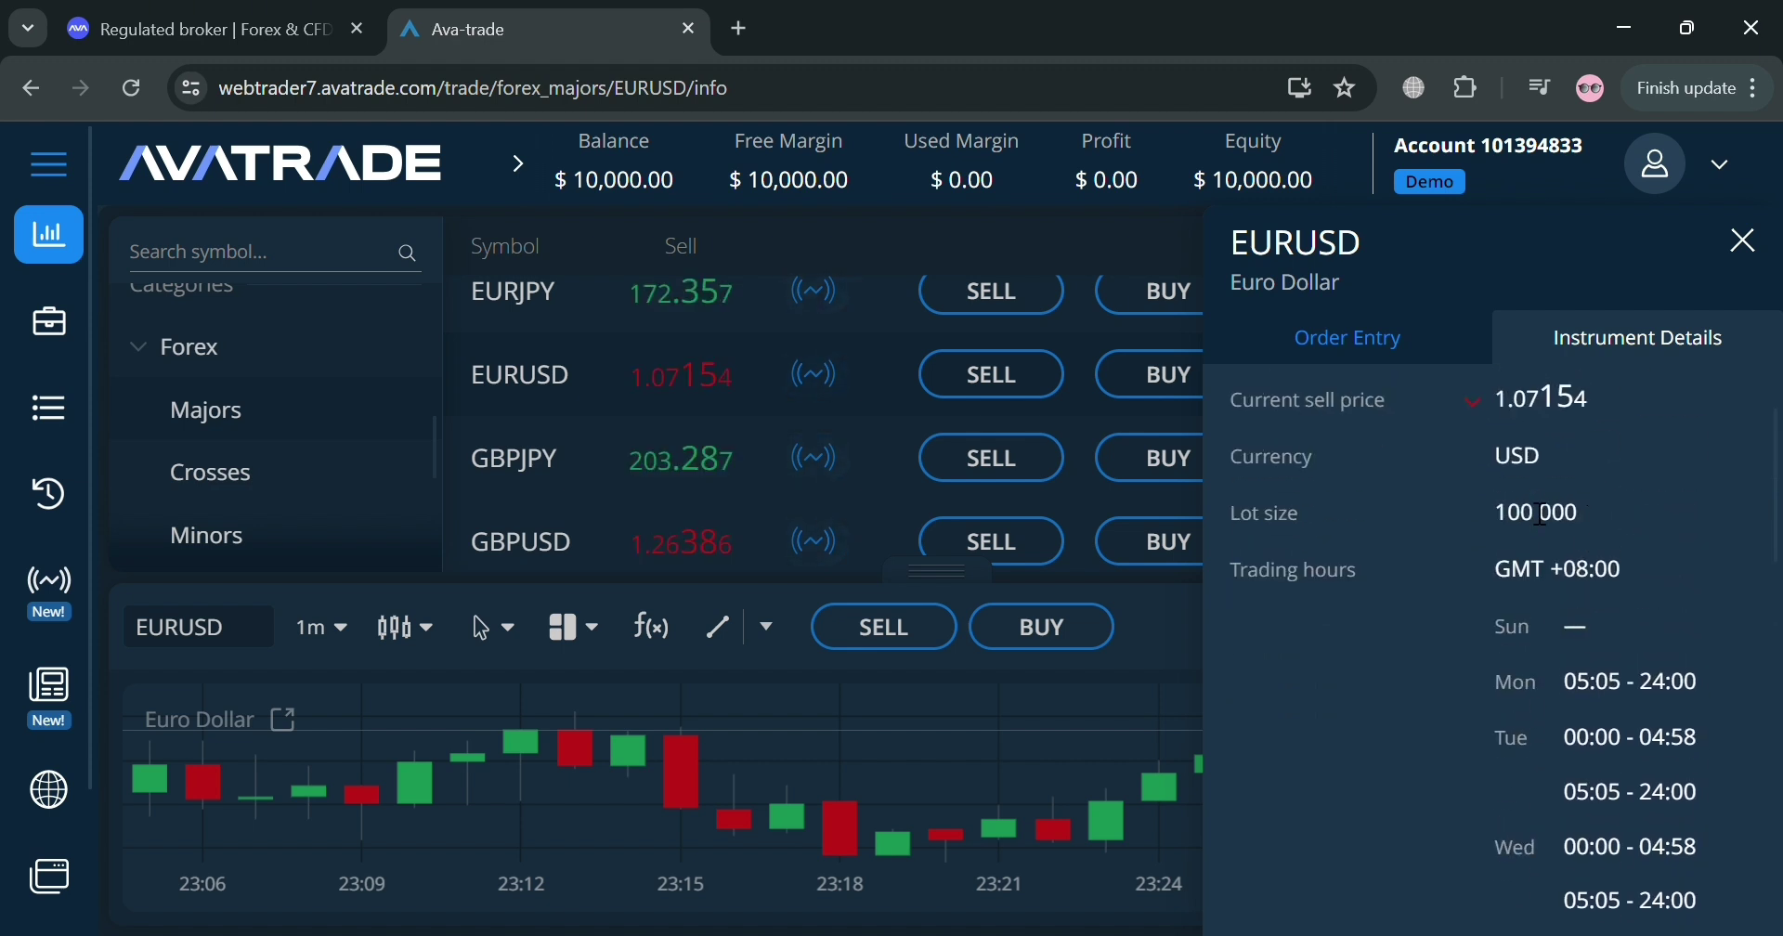
scroll(1593, 531, down, 3)
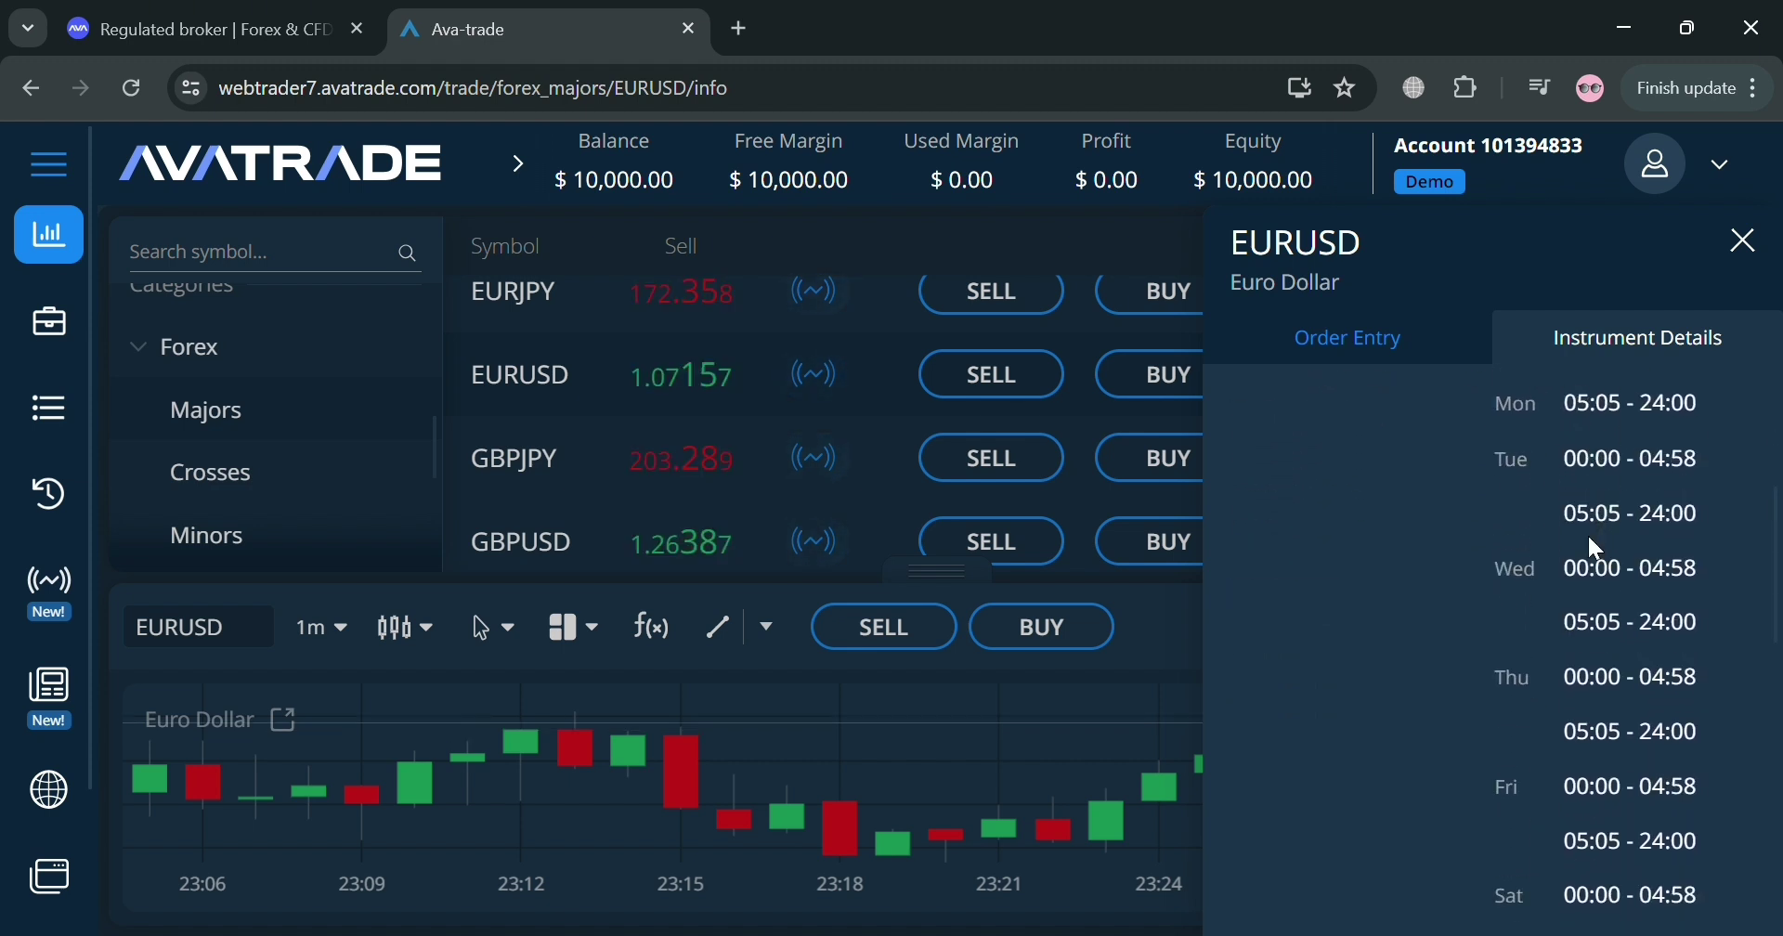
scroll(1595, 546, down, 8)
scroll(1511, 610, down, 4)
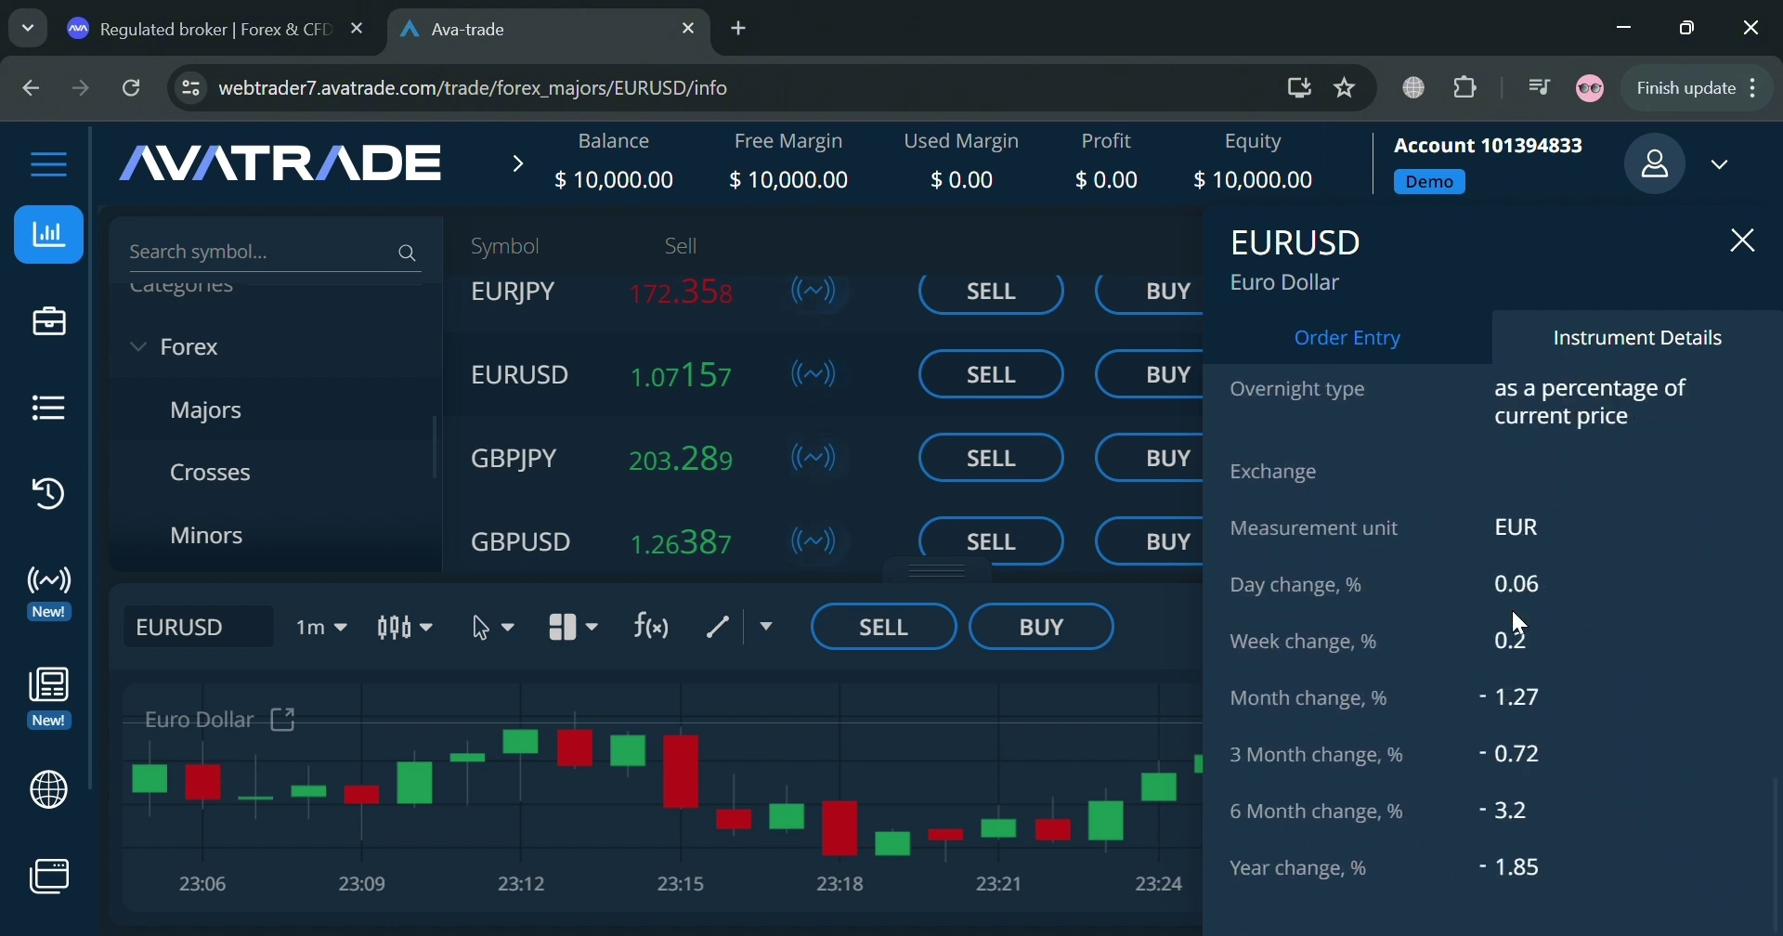
Return to the EURUSD order entry and submit two buy orders, the second for 350,000 EUR.
click(1348, 340)
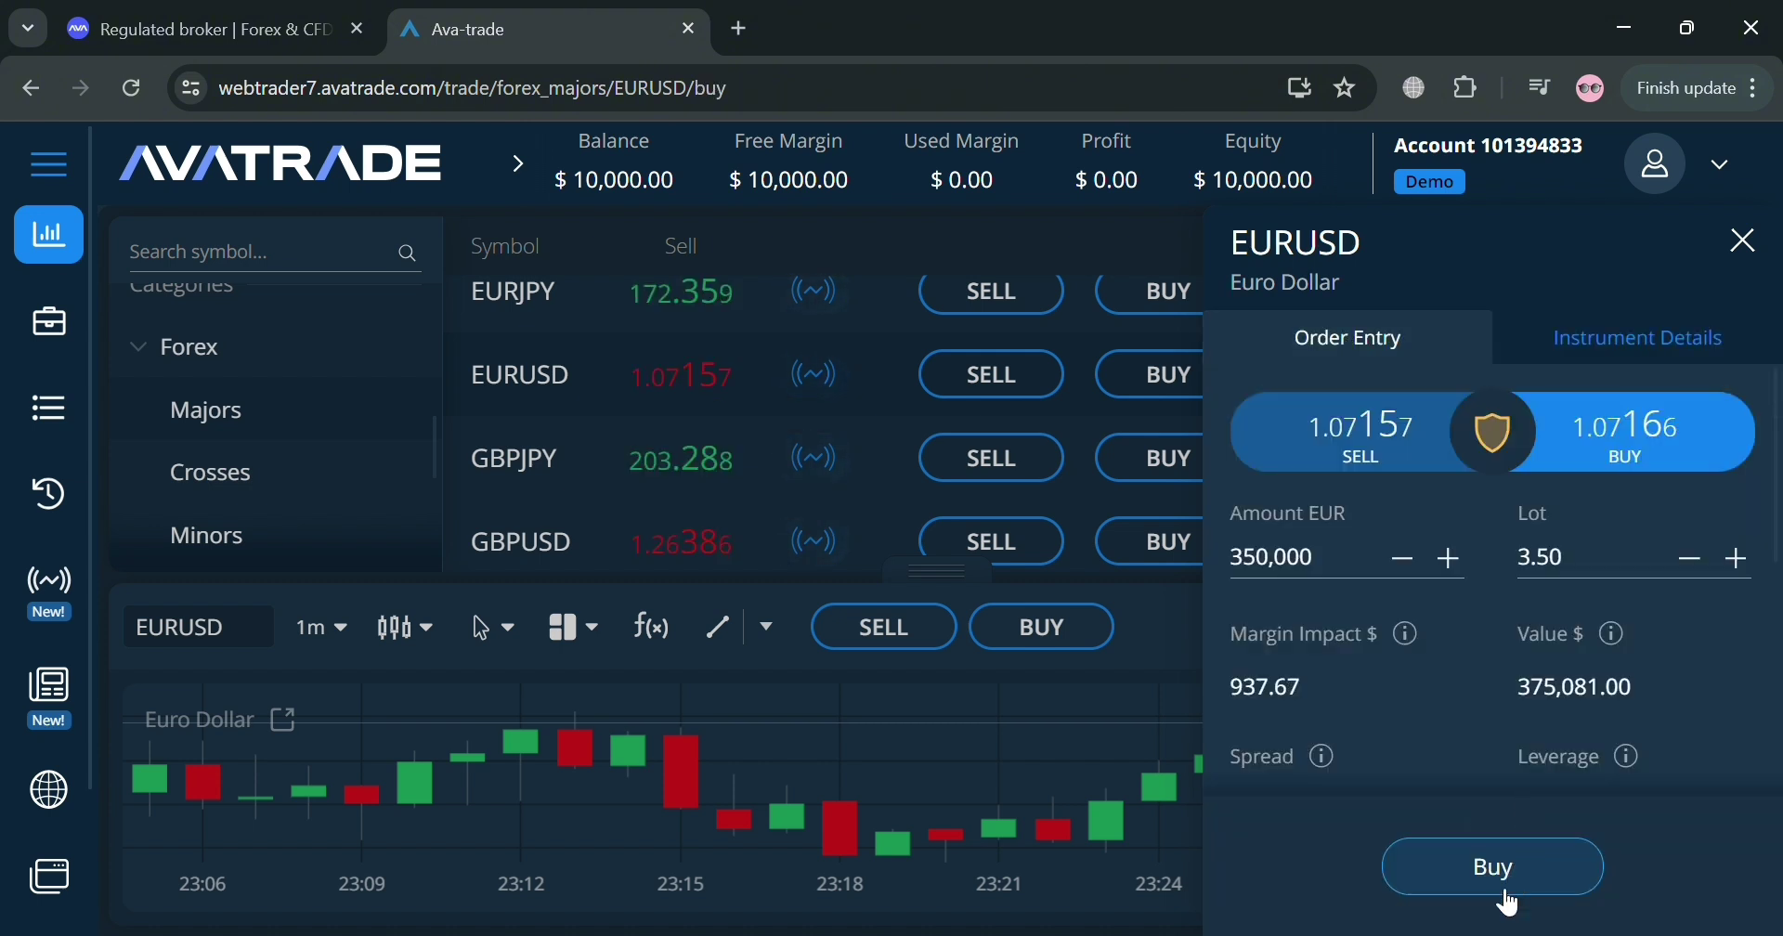
click(1507, 893)
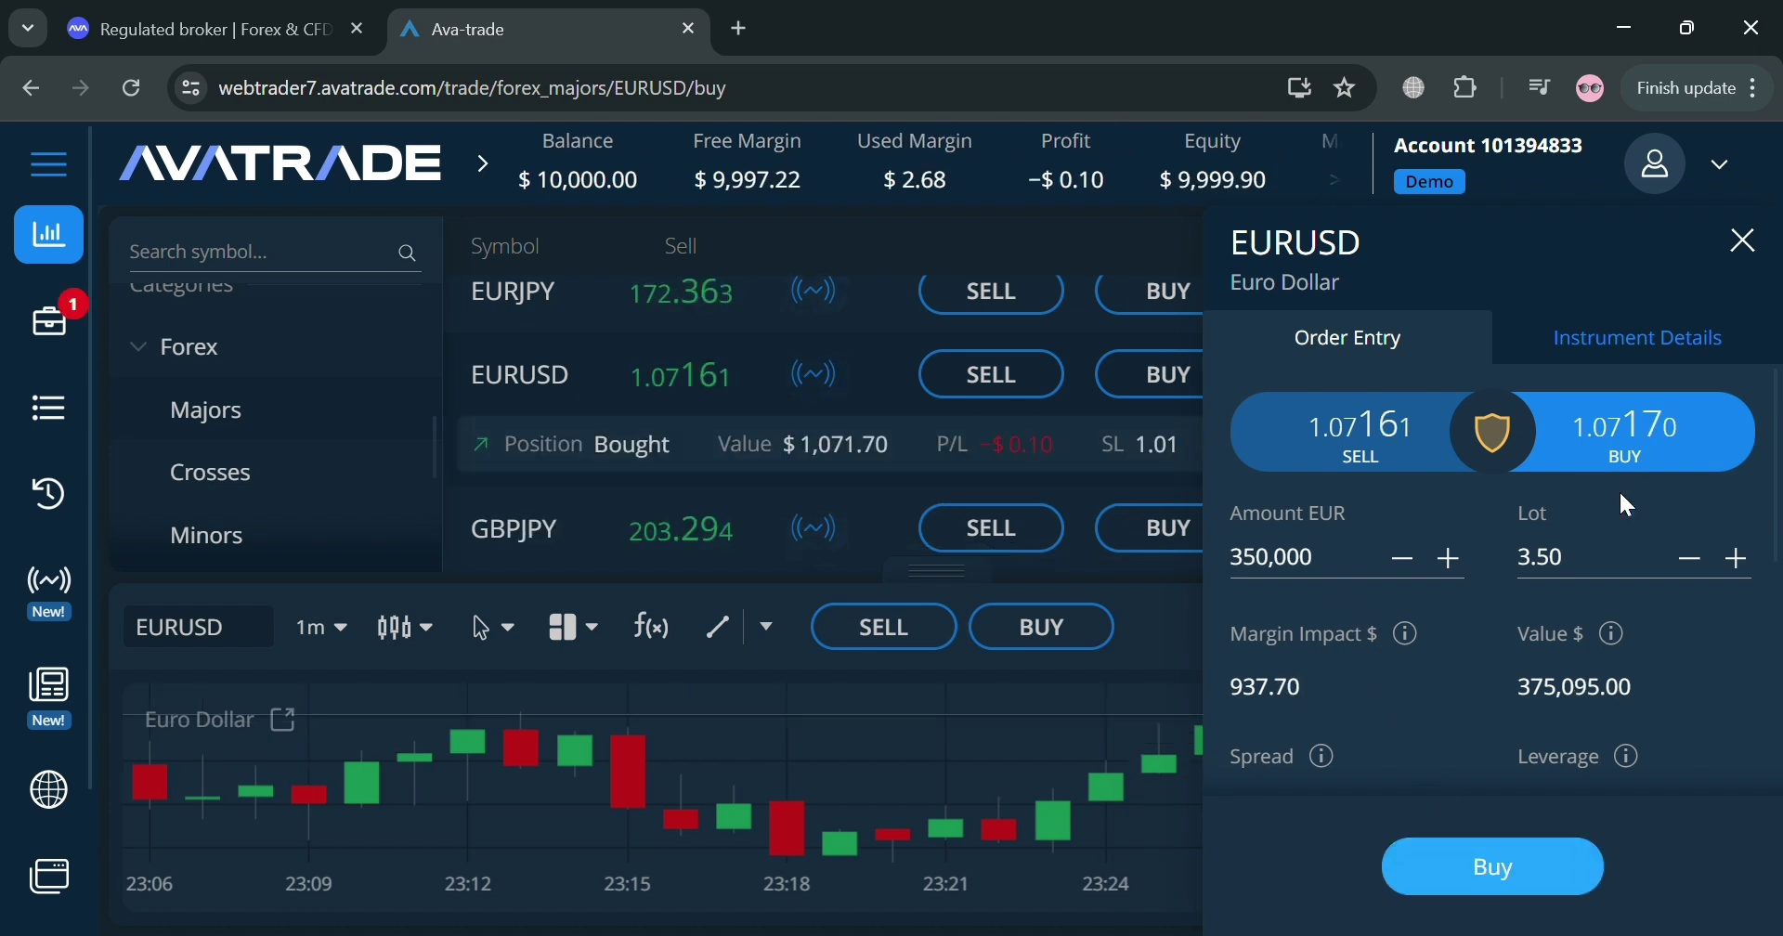
click(1487, 859)
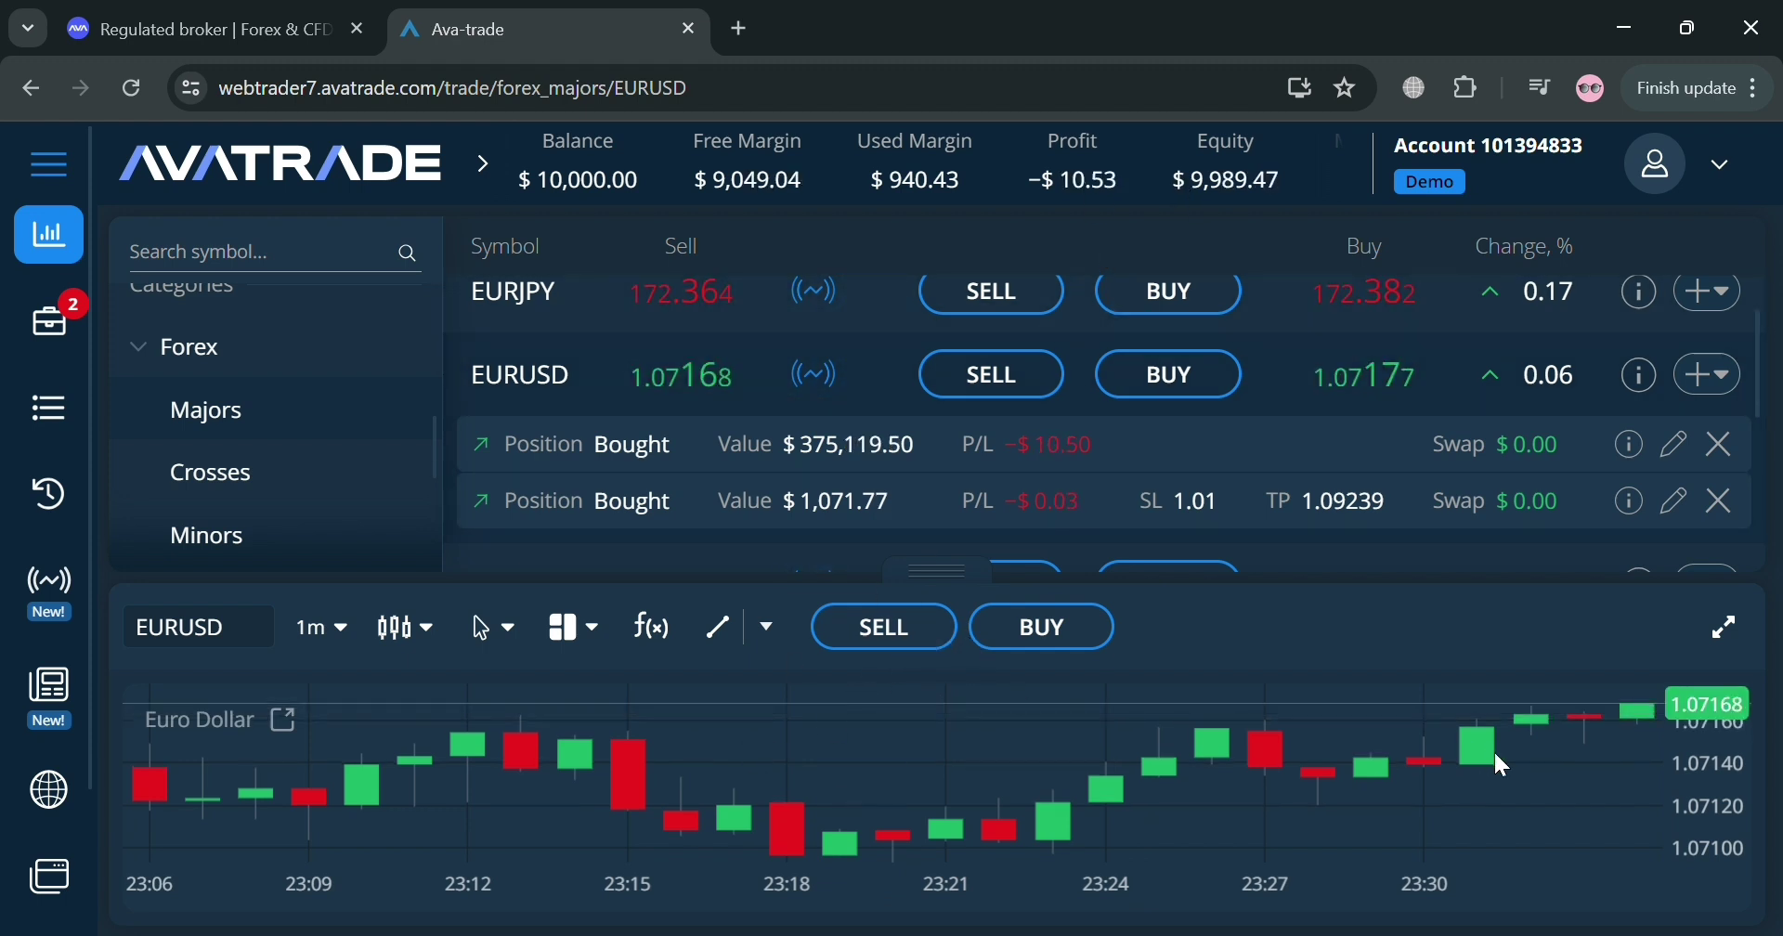
Set the Take Profit's possible profit to 200.78 dollars on the open 1,000 EUR EURUSD position and update the position.
click(49, 319)
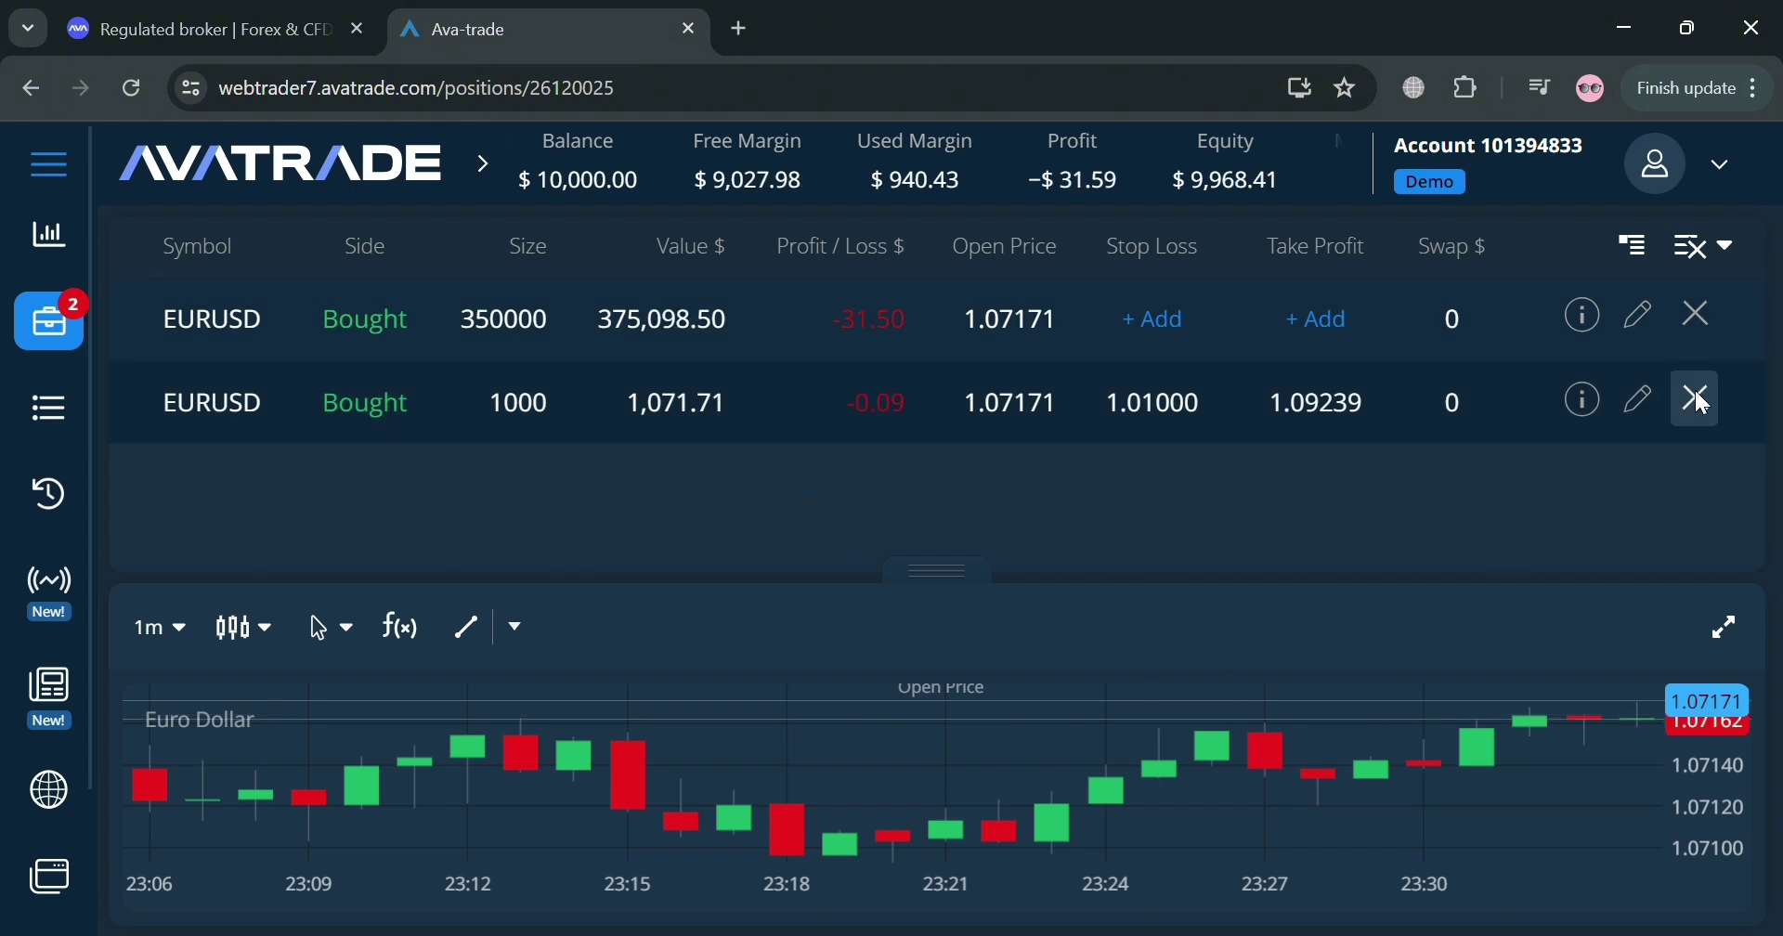
click(1617, 403)
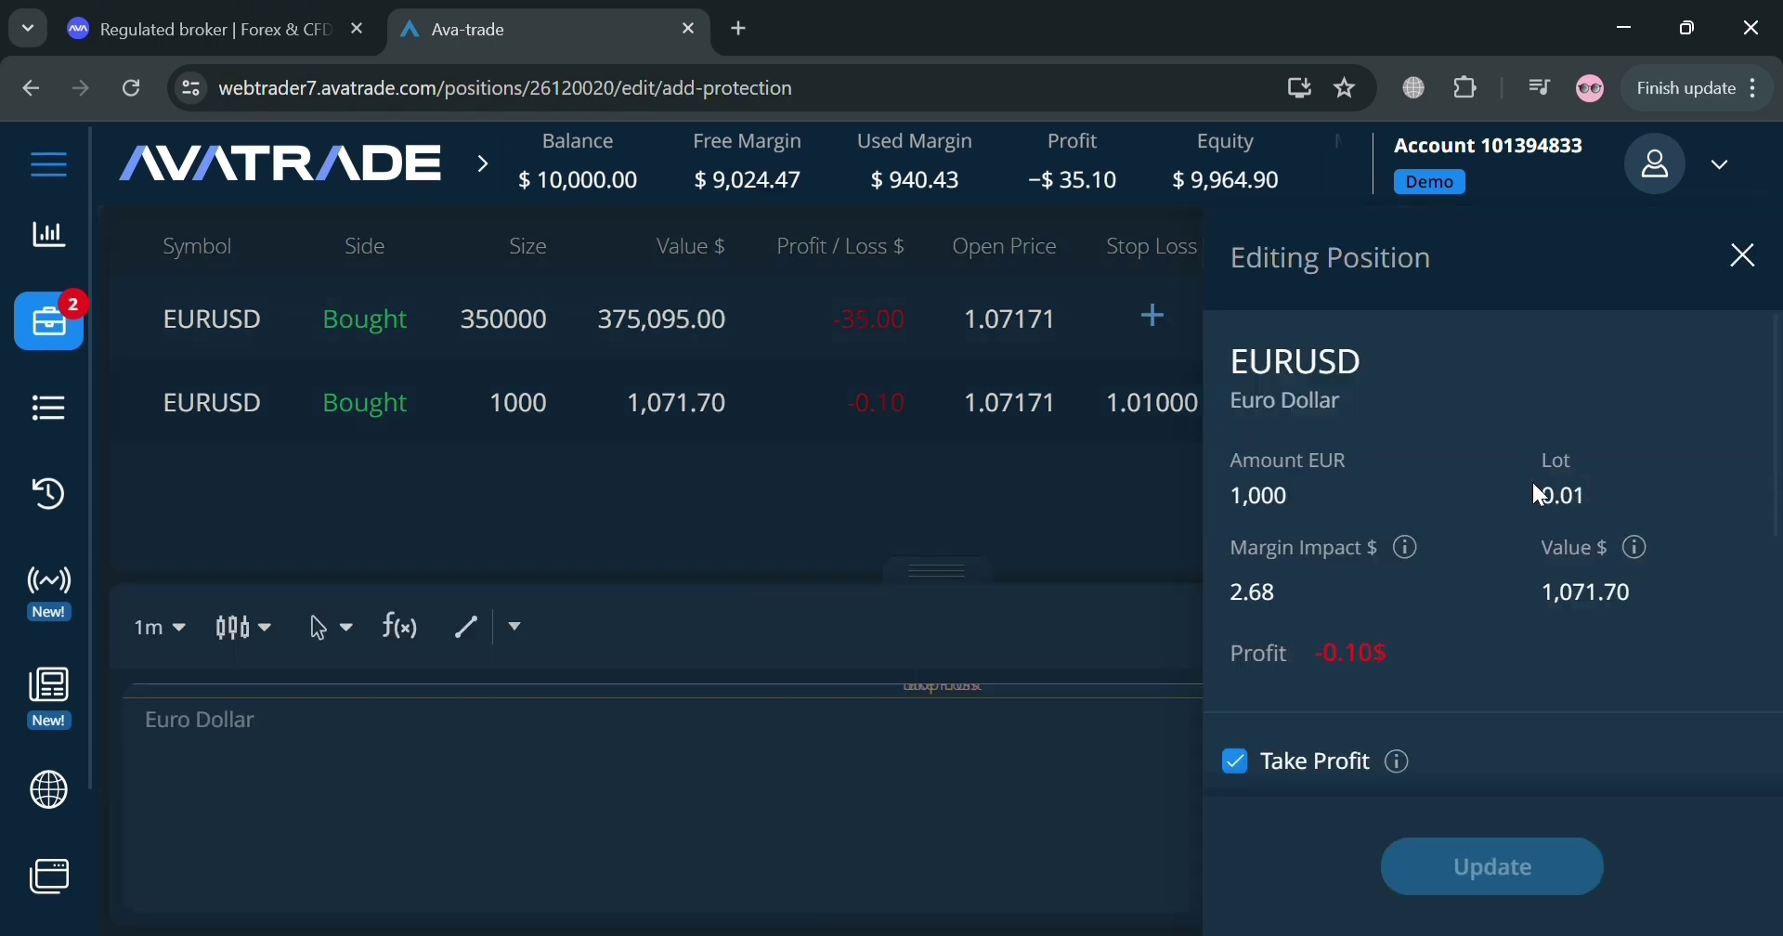
scroll(1431, 587, down, 4)
scroll(1432, 583, up, 3)
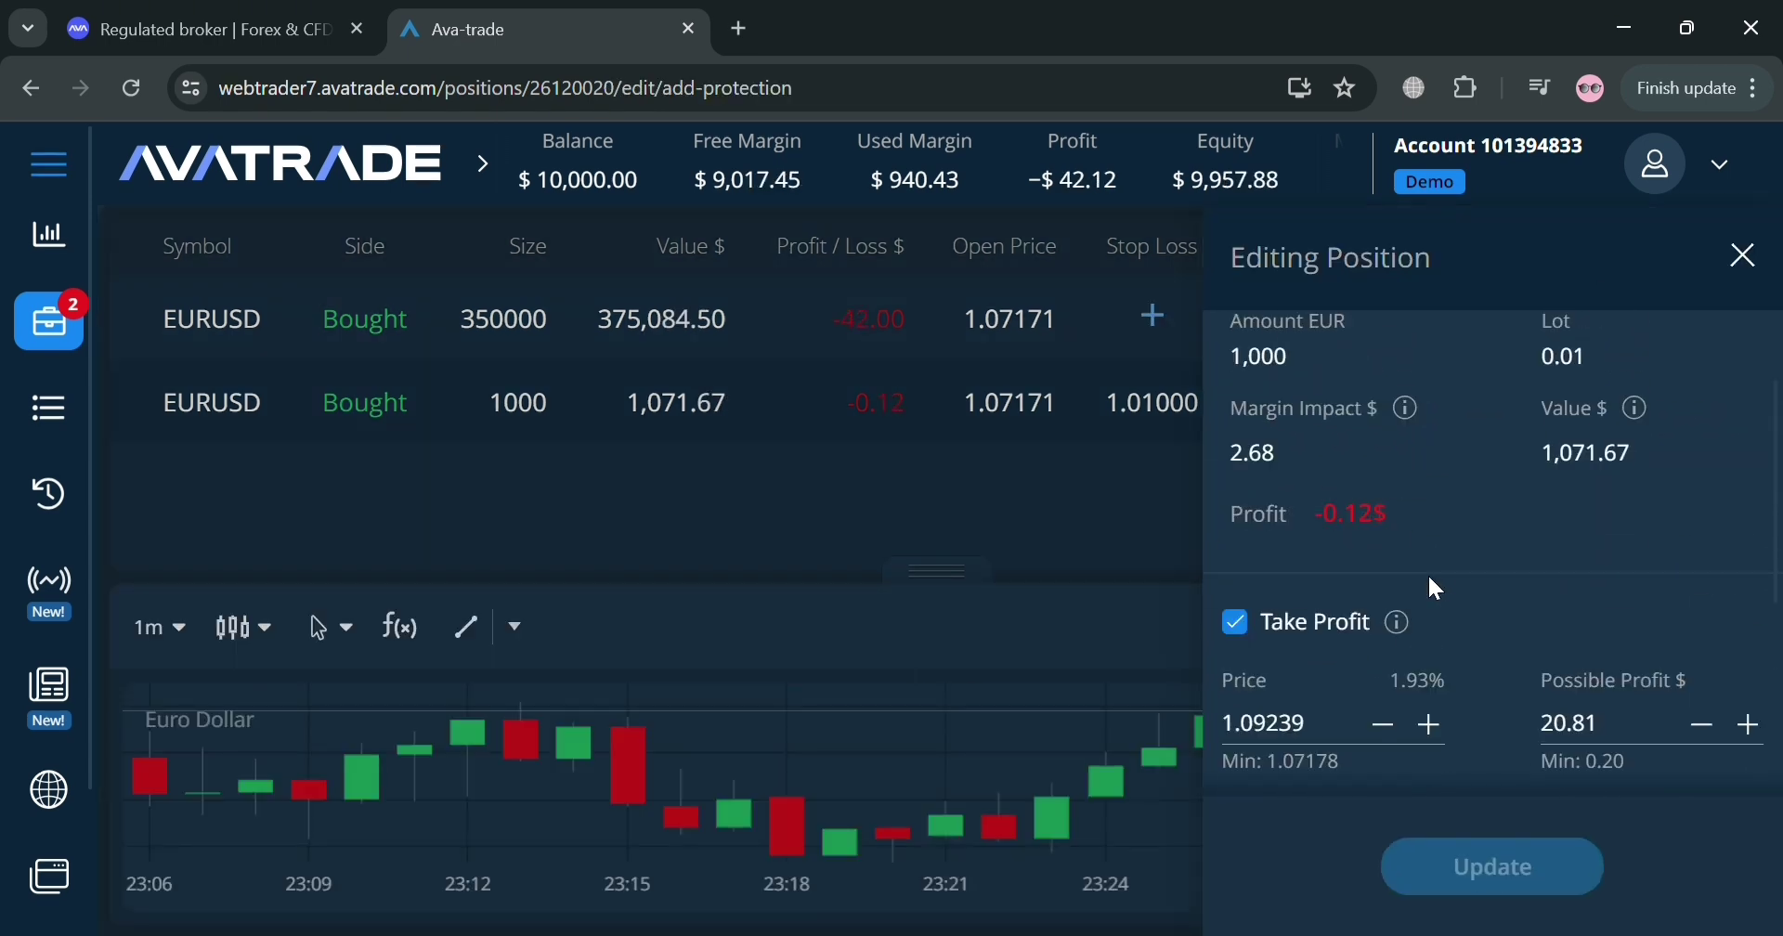
scroll(1618, 467, down, 5)
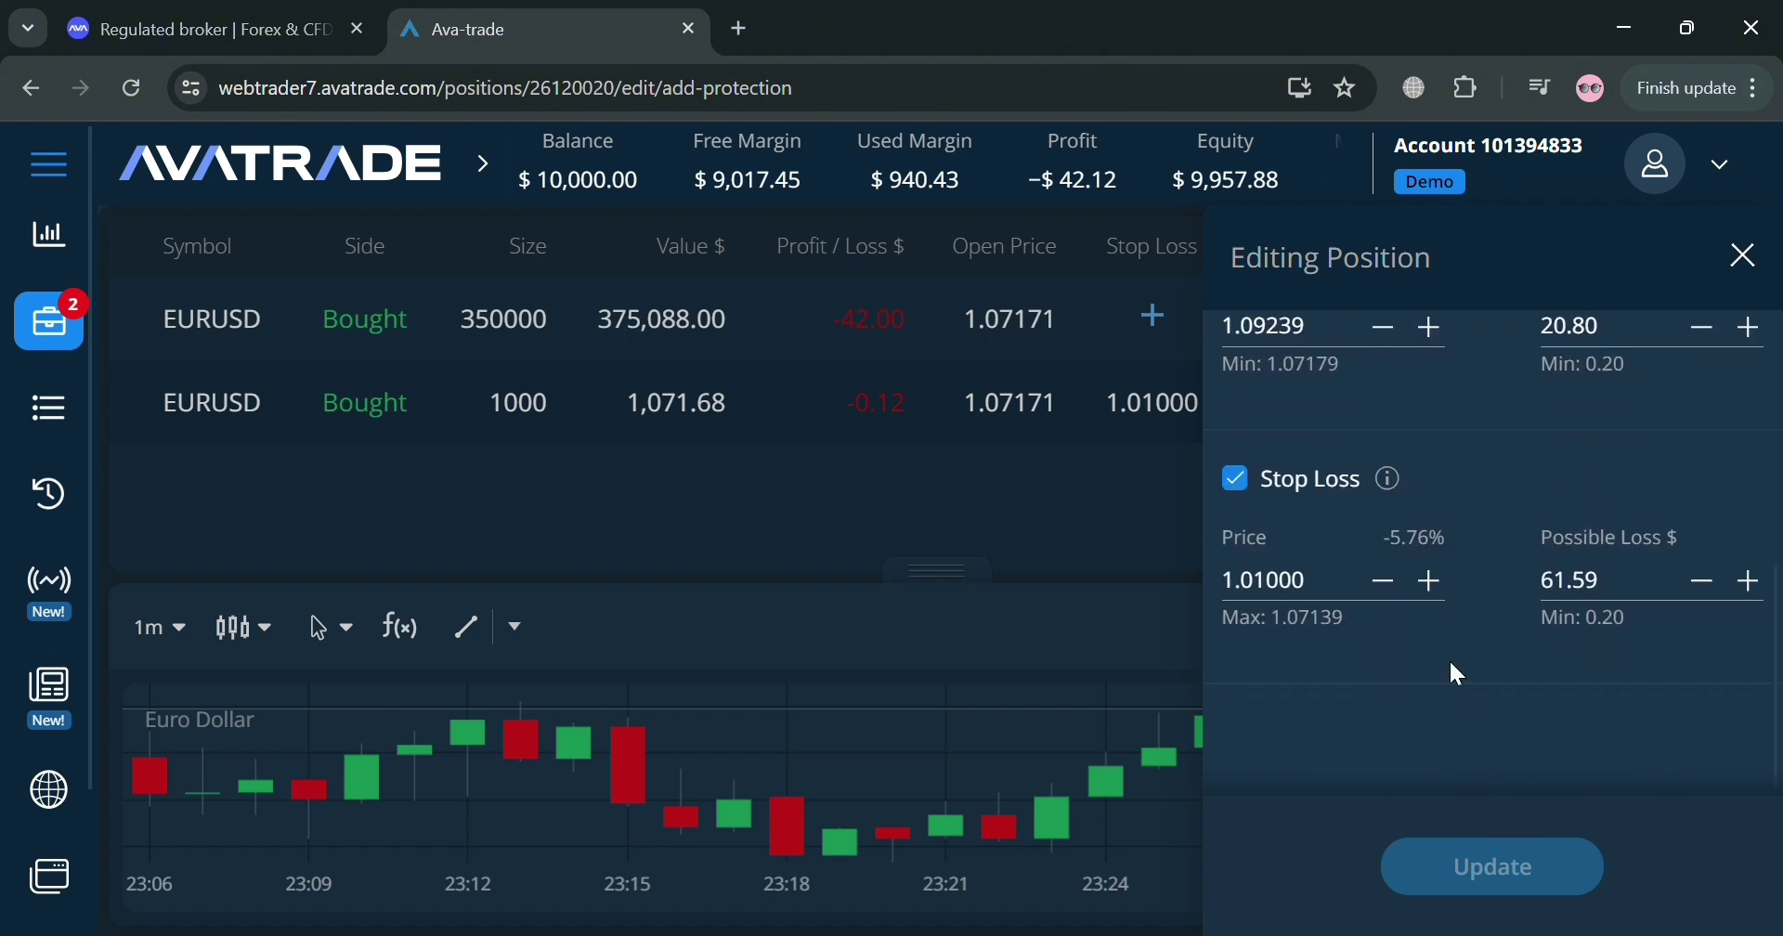
scroll(1641, 570, up, 3)
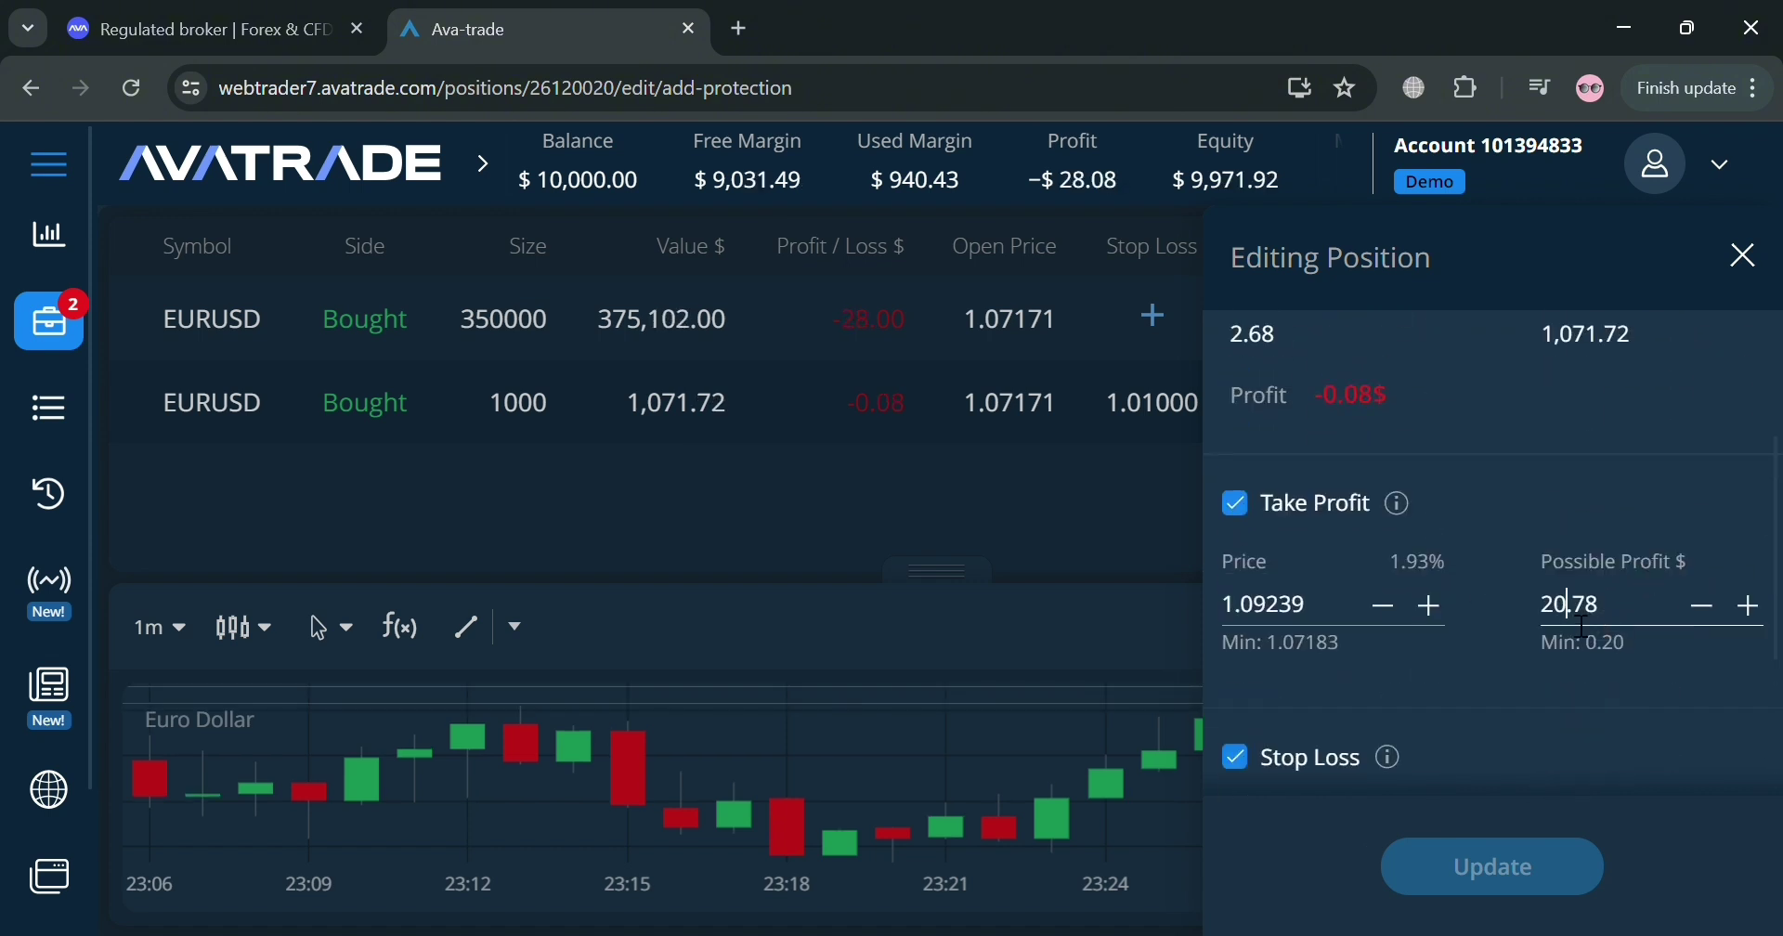
text(0)
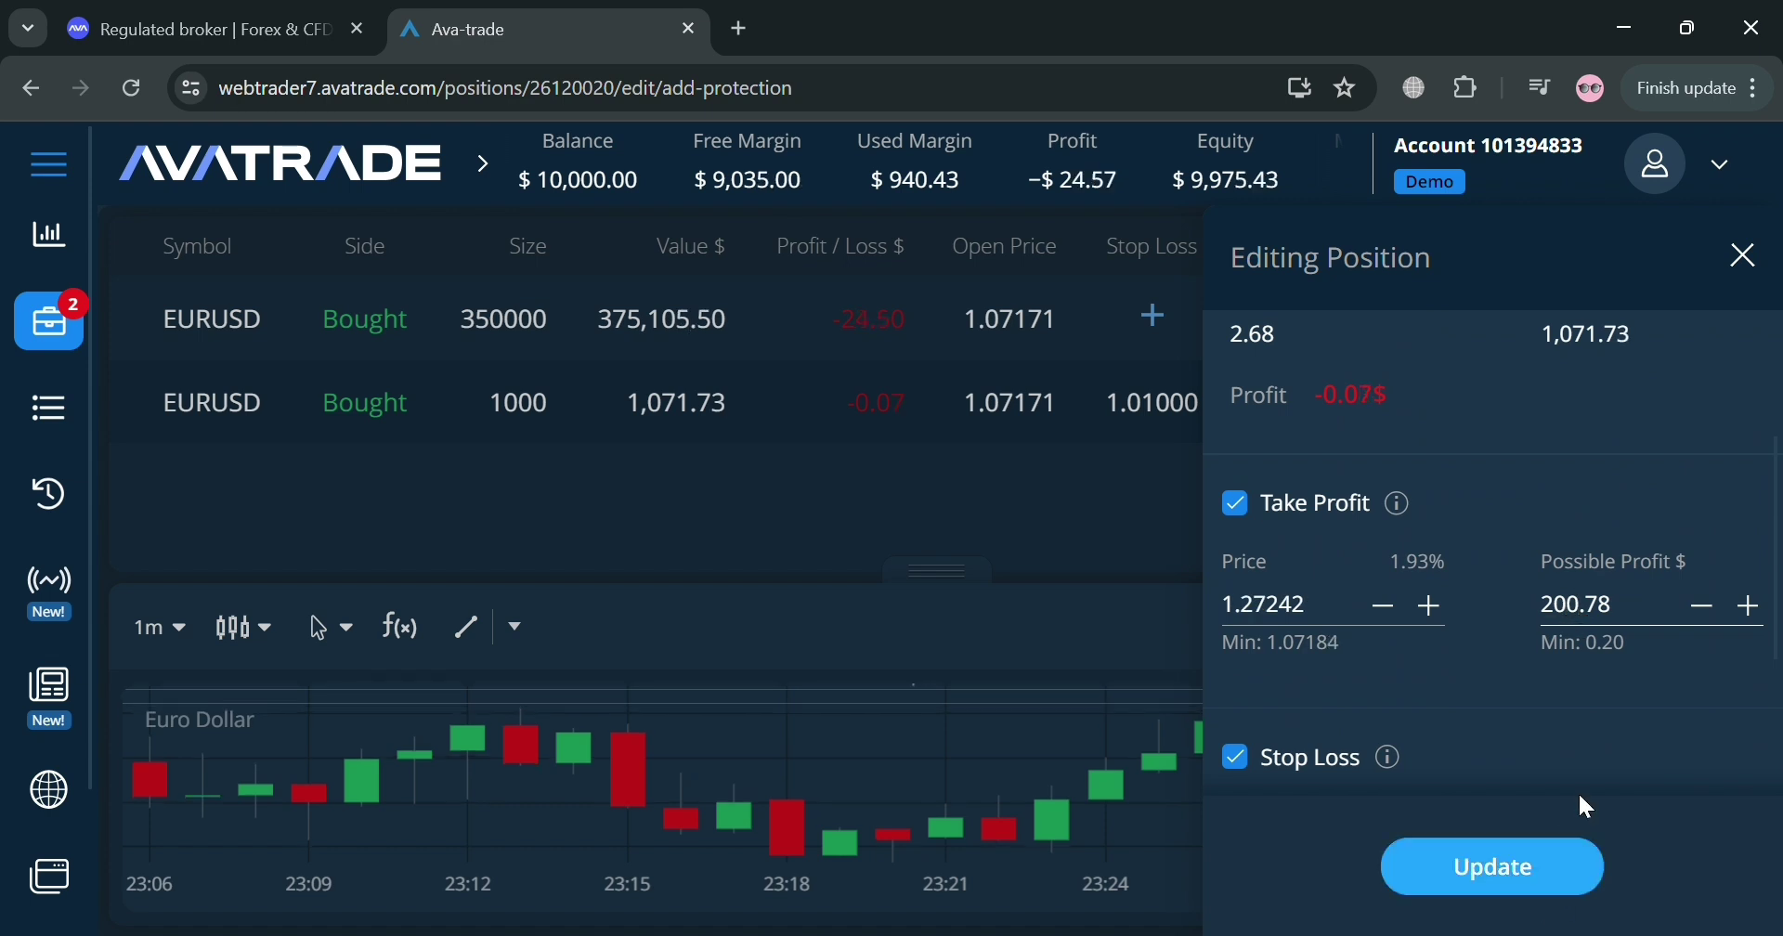
click(1546, 880)
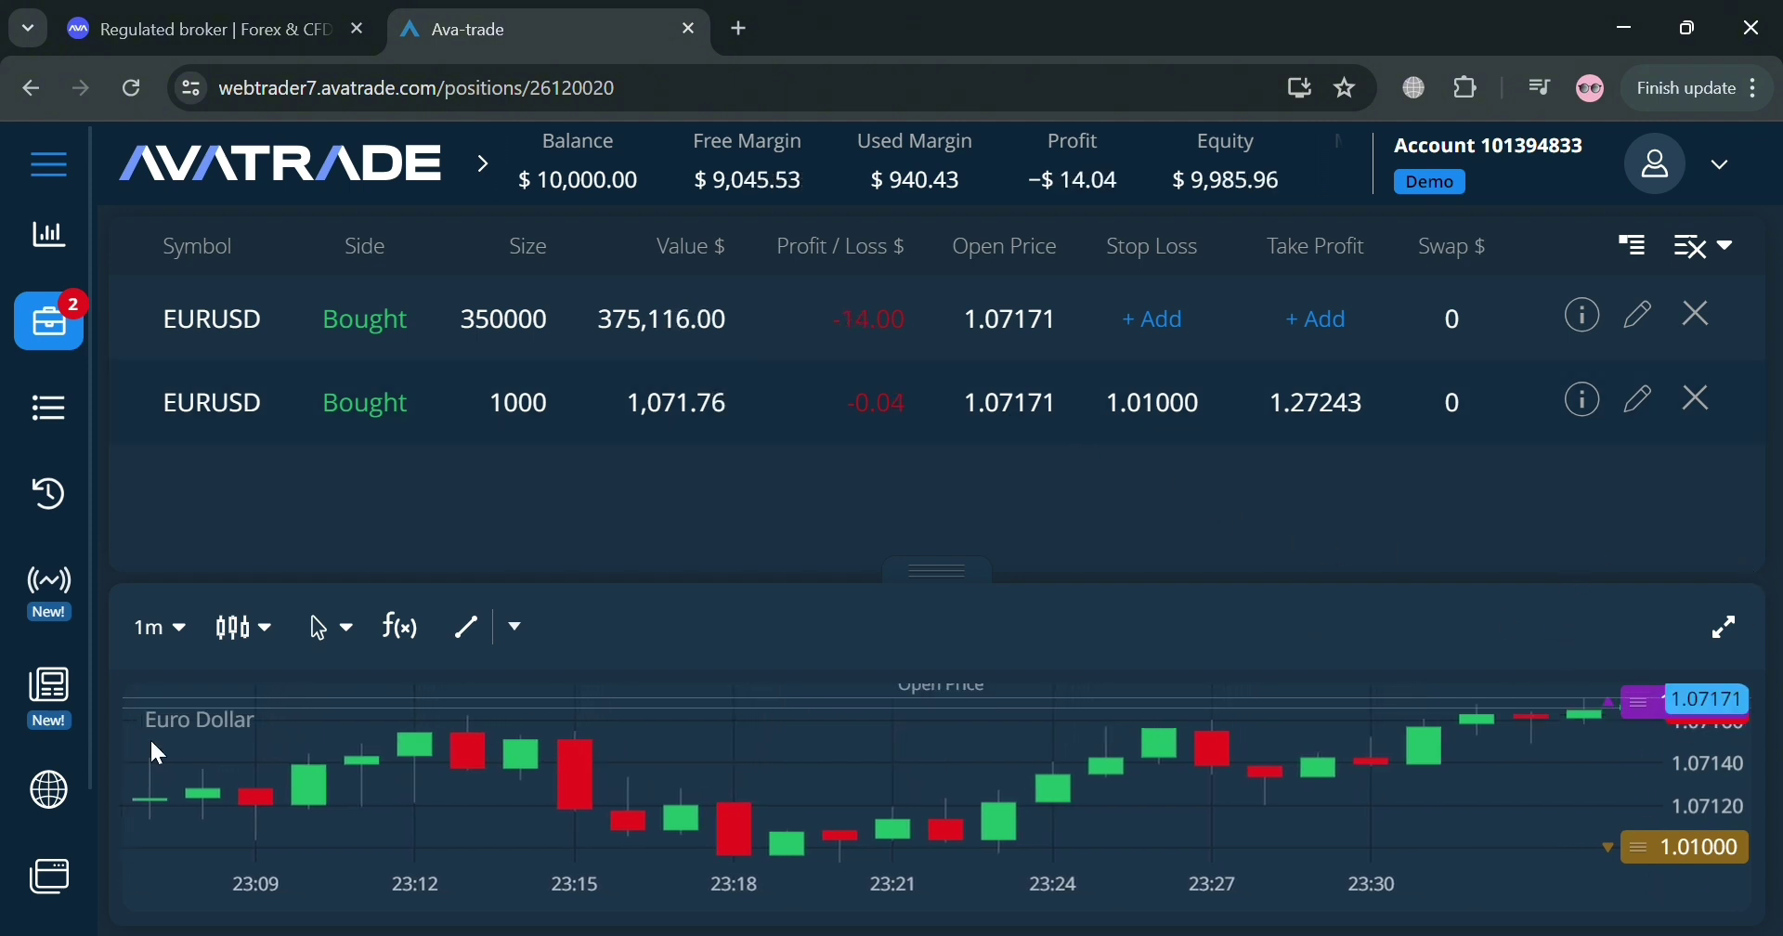
Look through the pending orders, the trading history, the list of trading signals for all markets and the latest news.
click(67, 401)
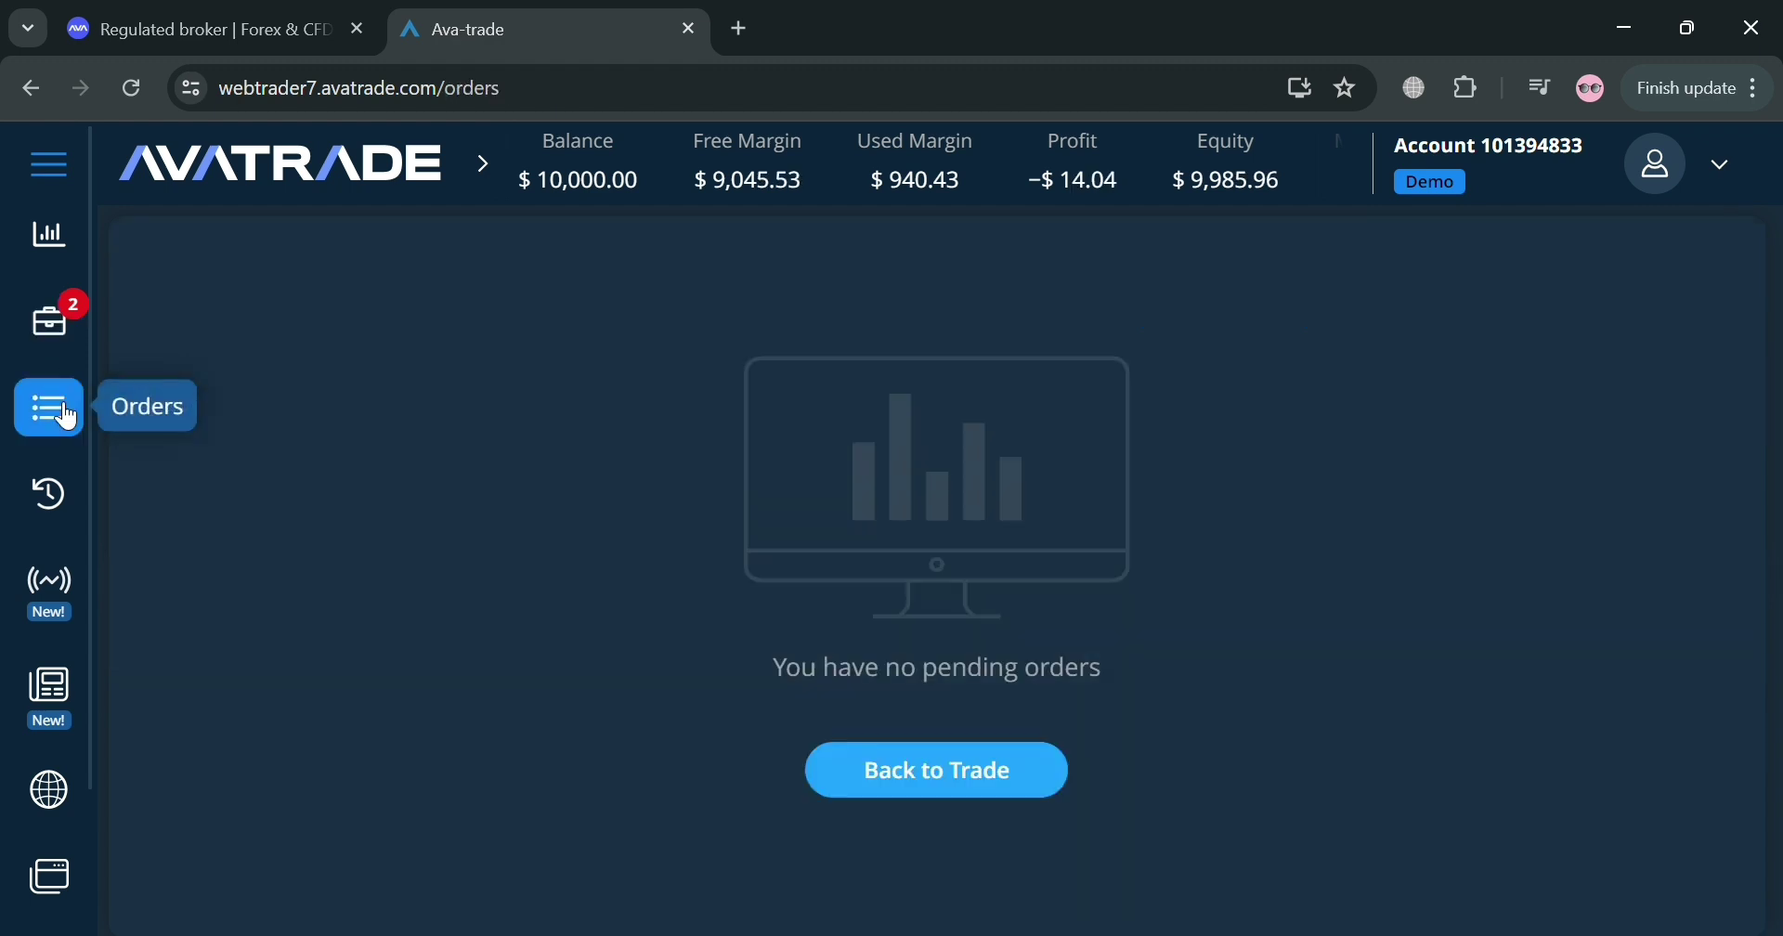
click(51, 497)
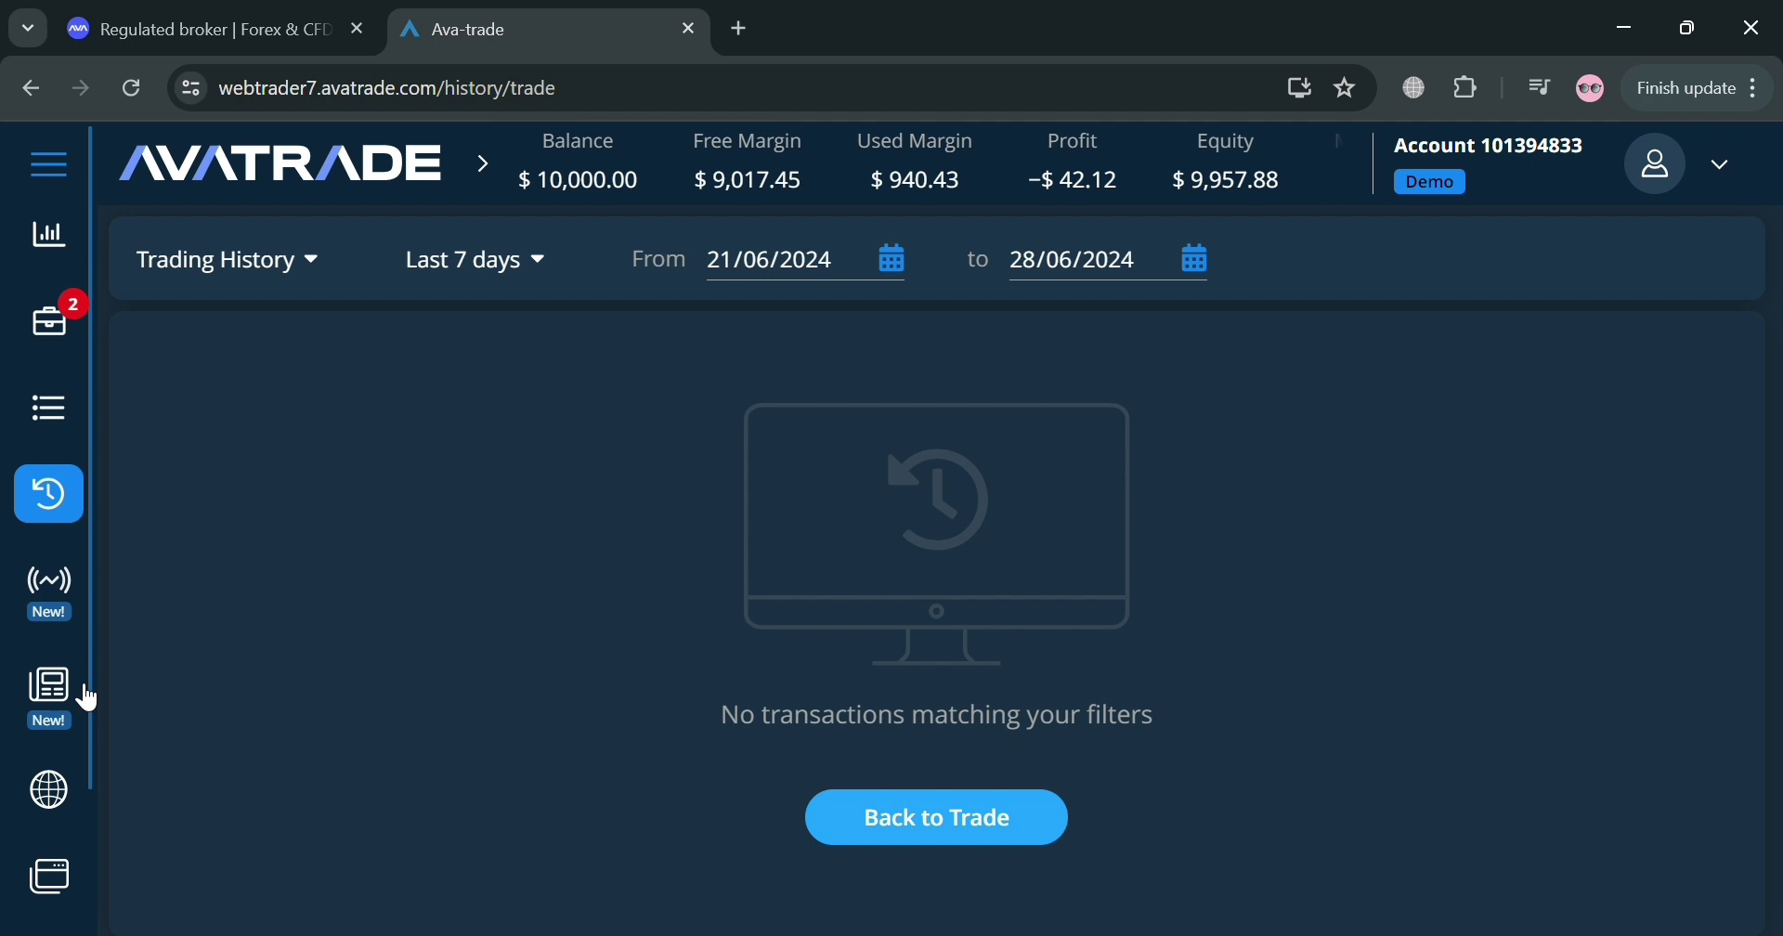
click(69, 597)
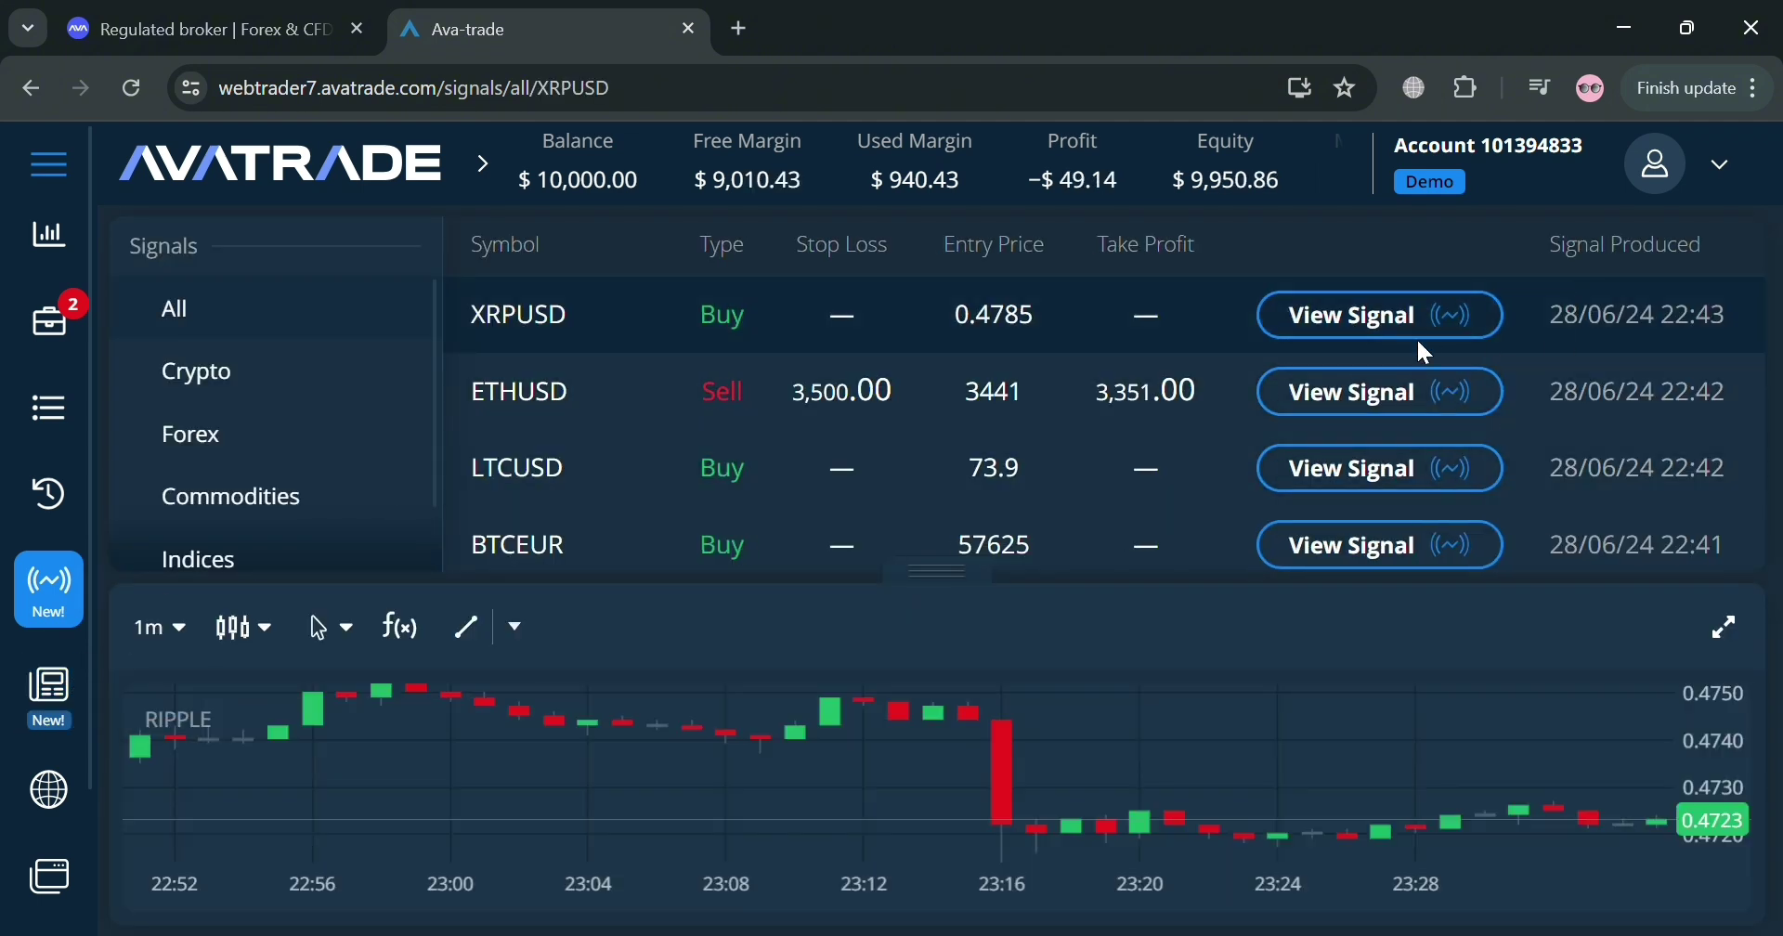
scroll(1379, 394, down, 2)
scroll(1266, 548, down, 1)
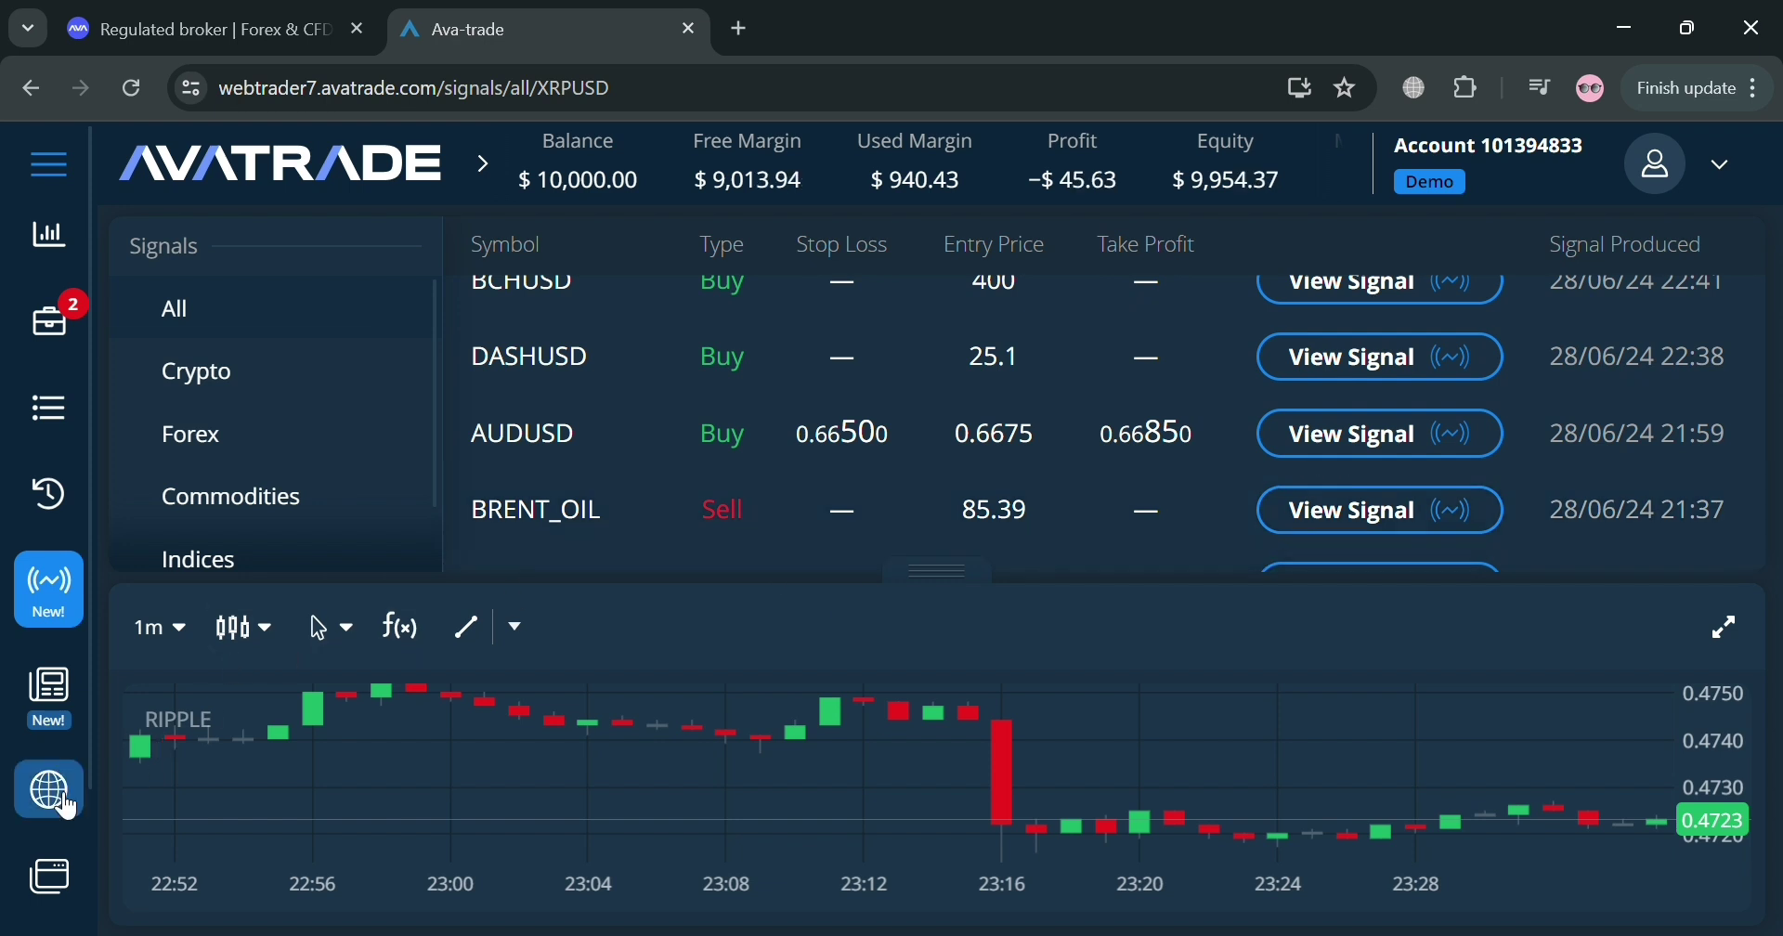
click(49, 694)
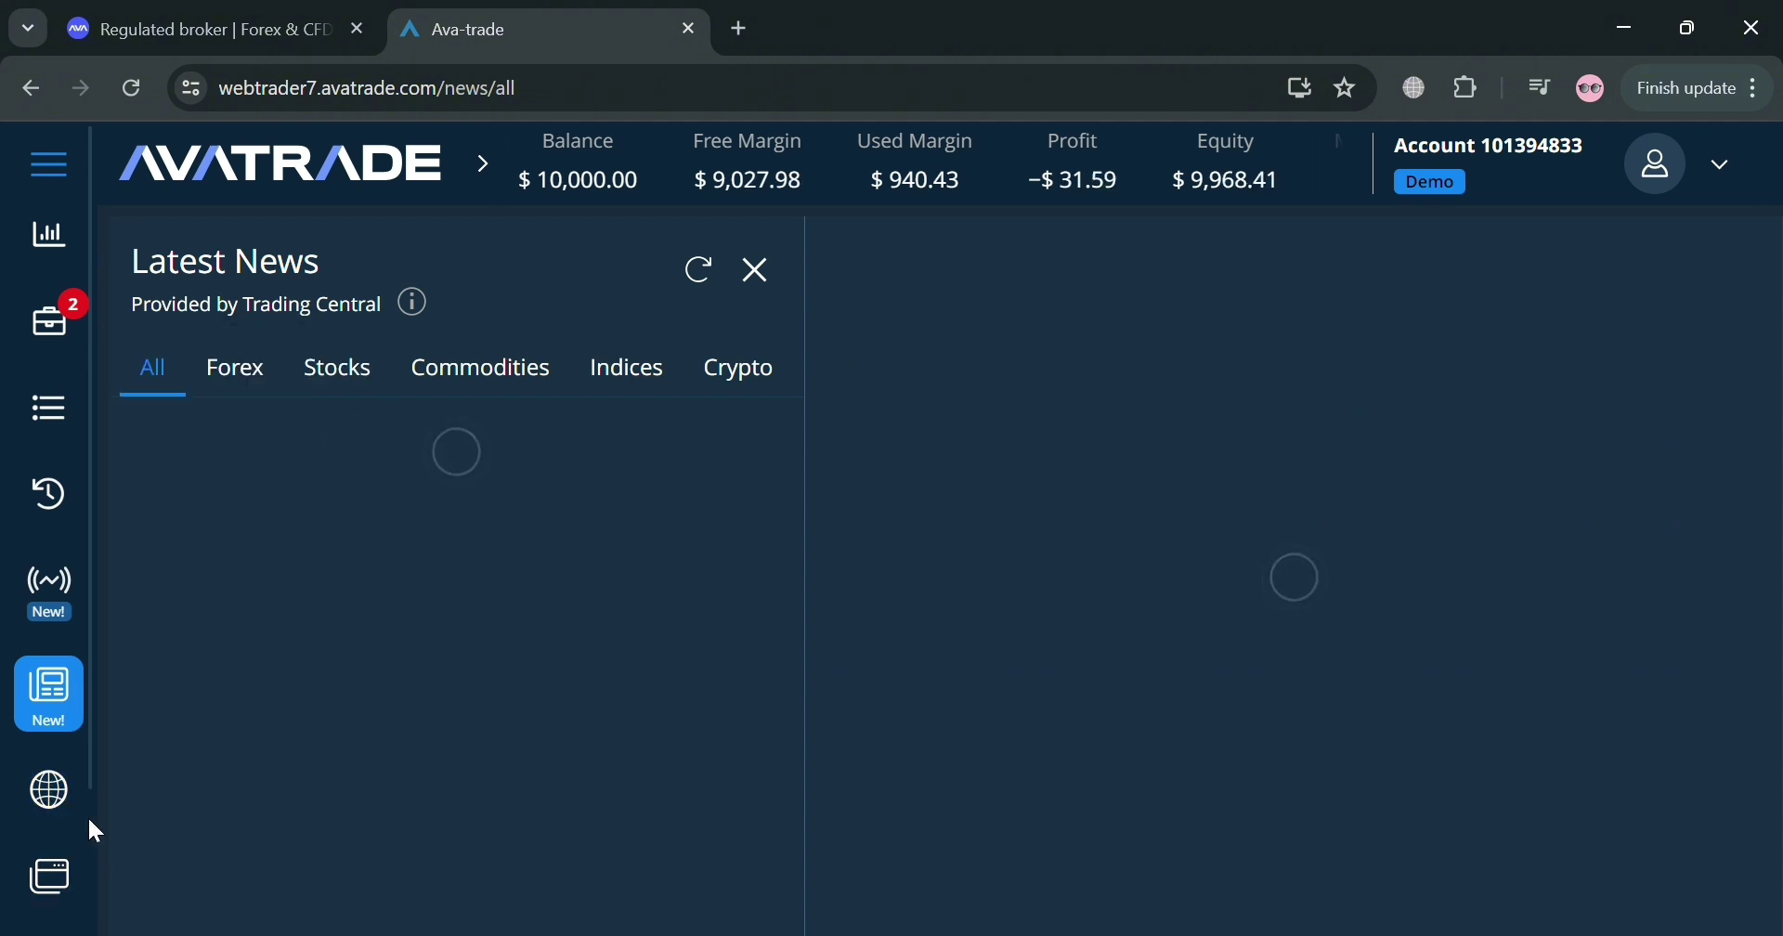
mouse_move(54, 806)
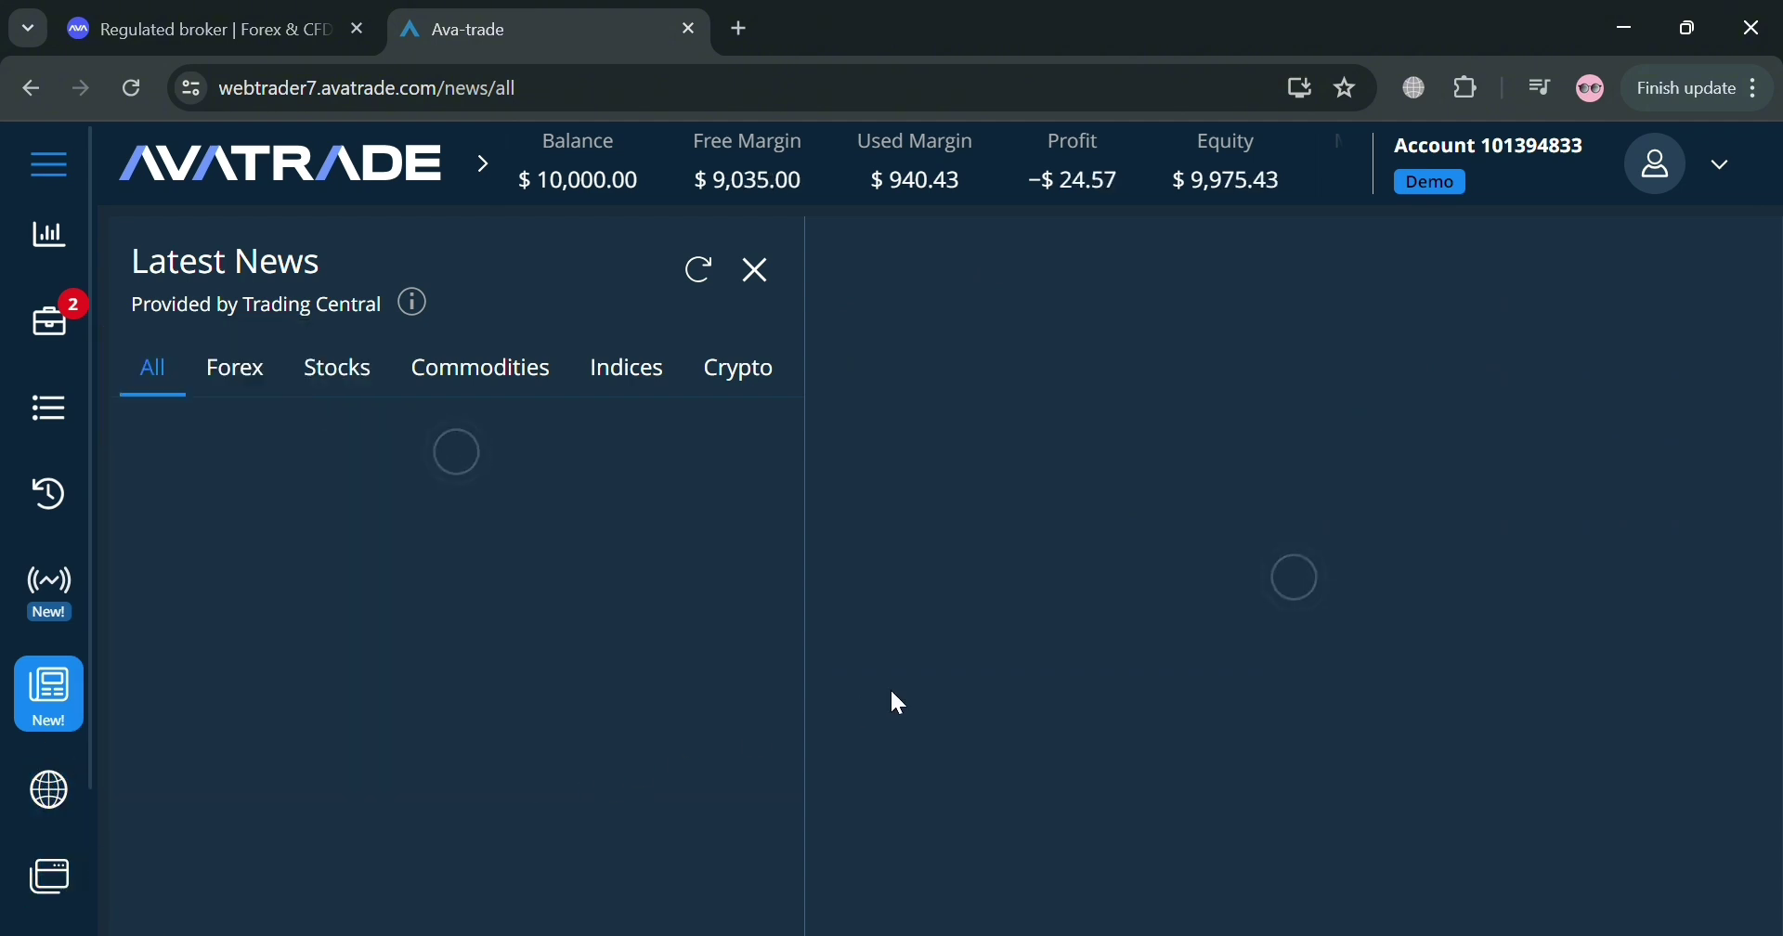
Return to trading, start a sell order for GOLD and enable Execute When Price Hits among its additional options.
click(53, 233)
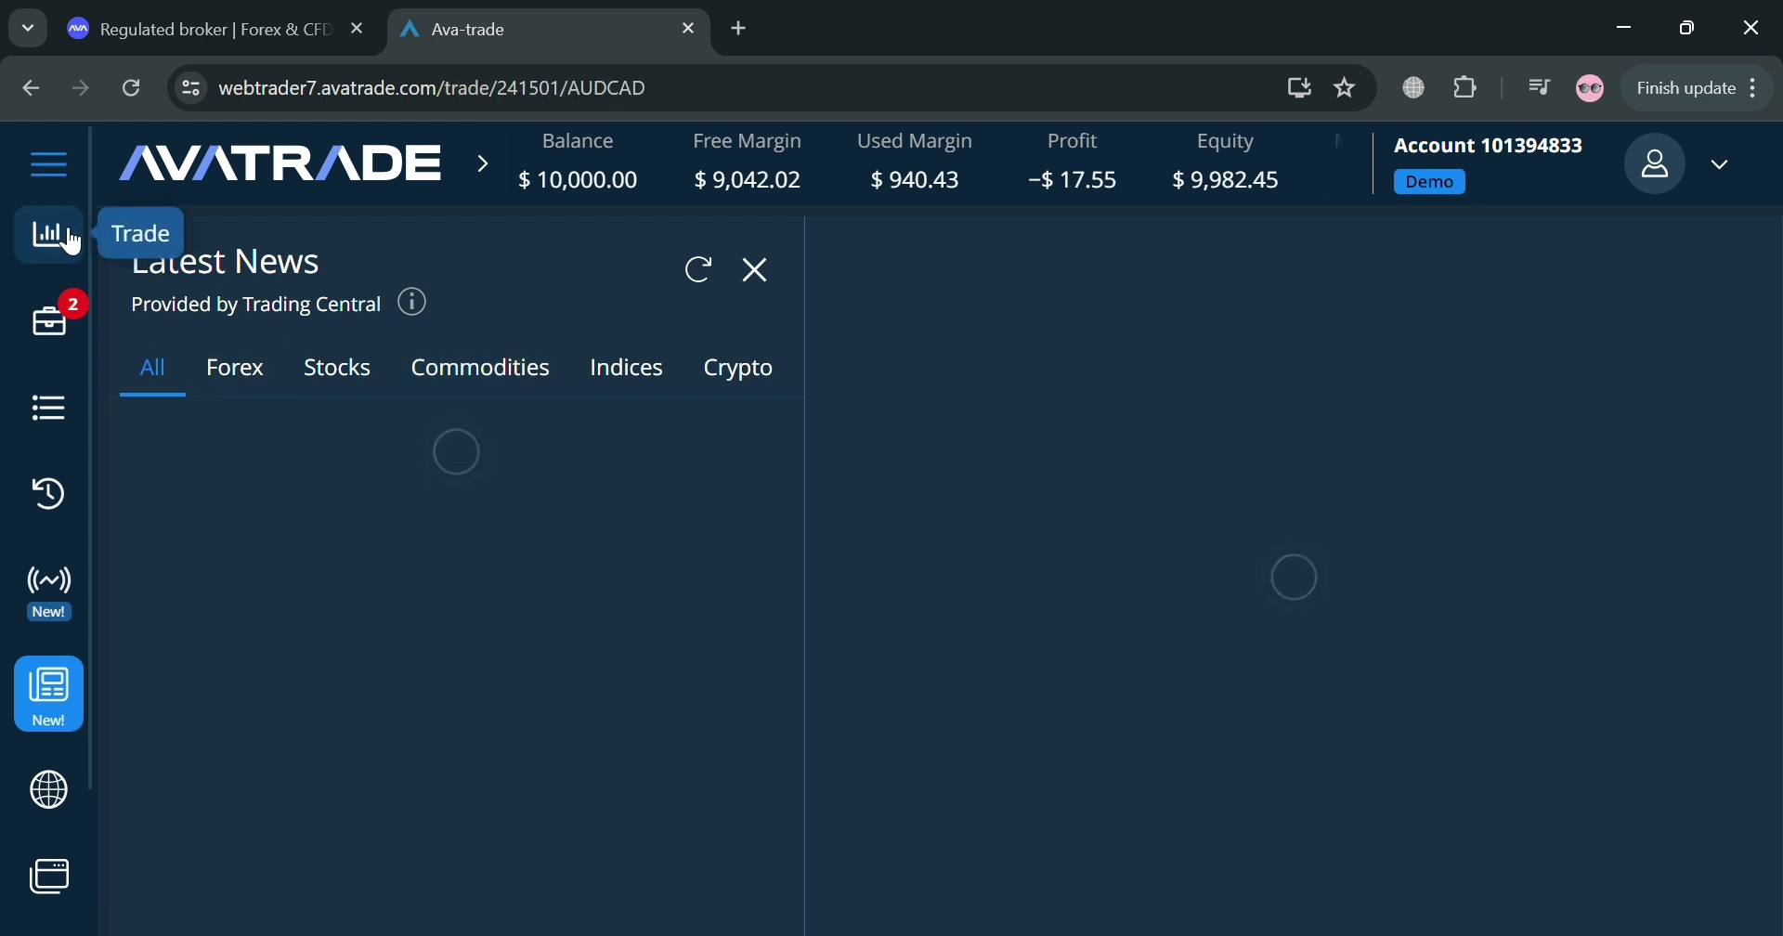
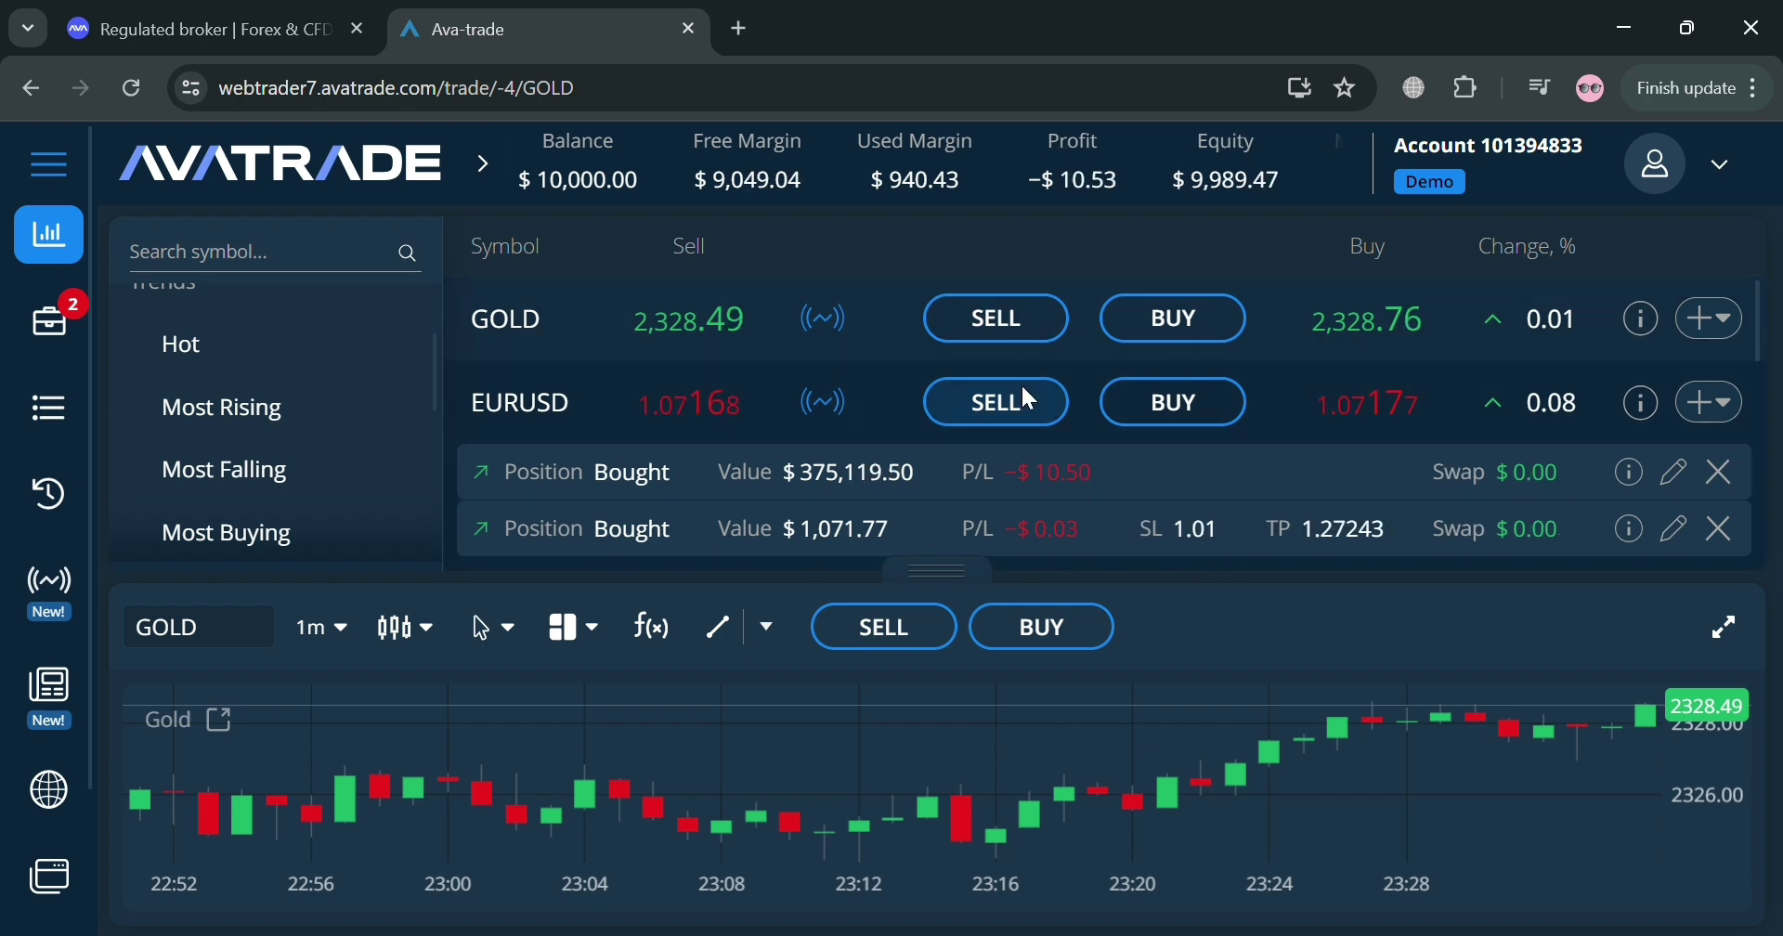
click(1035, 312)
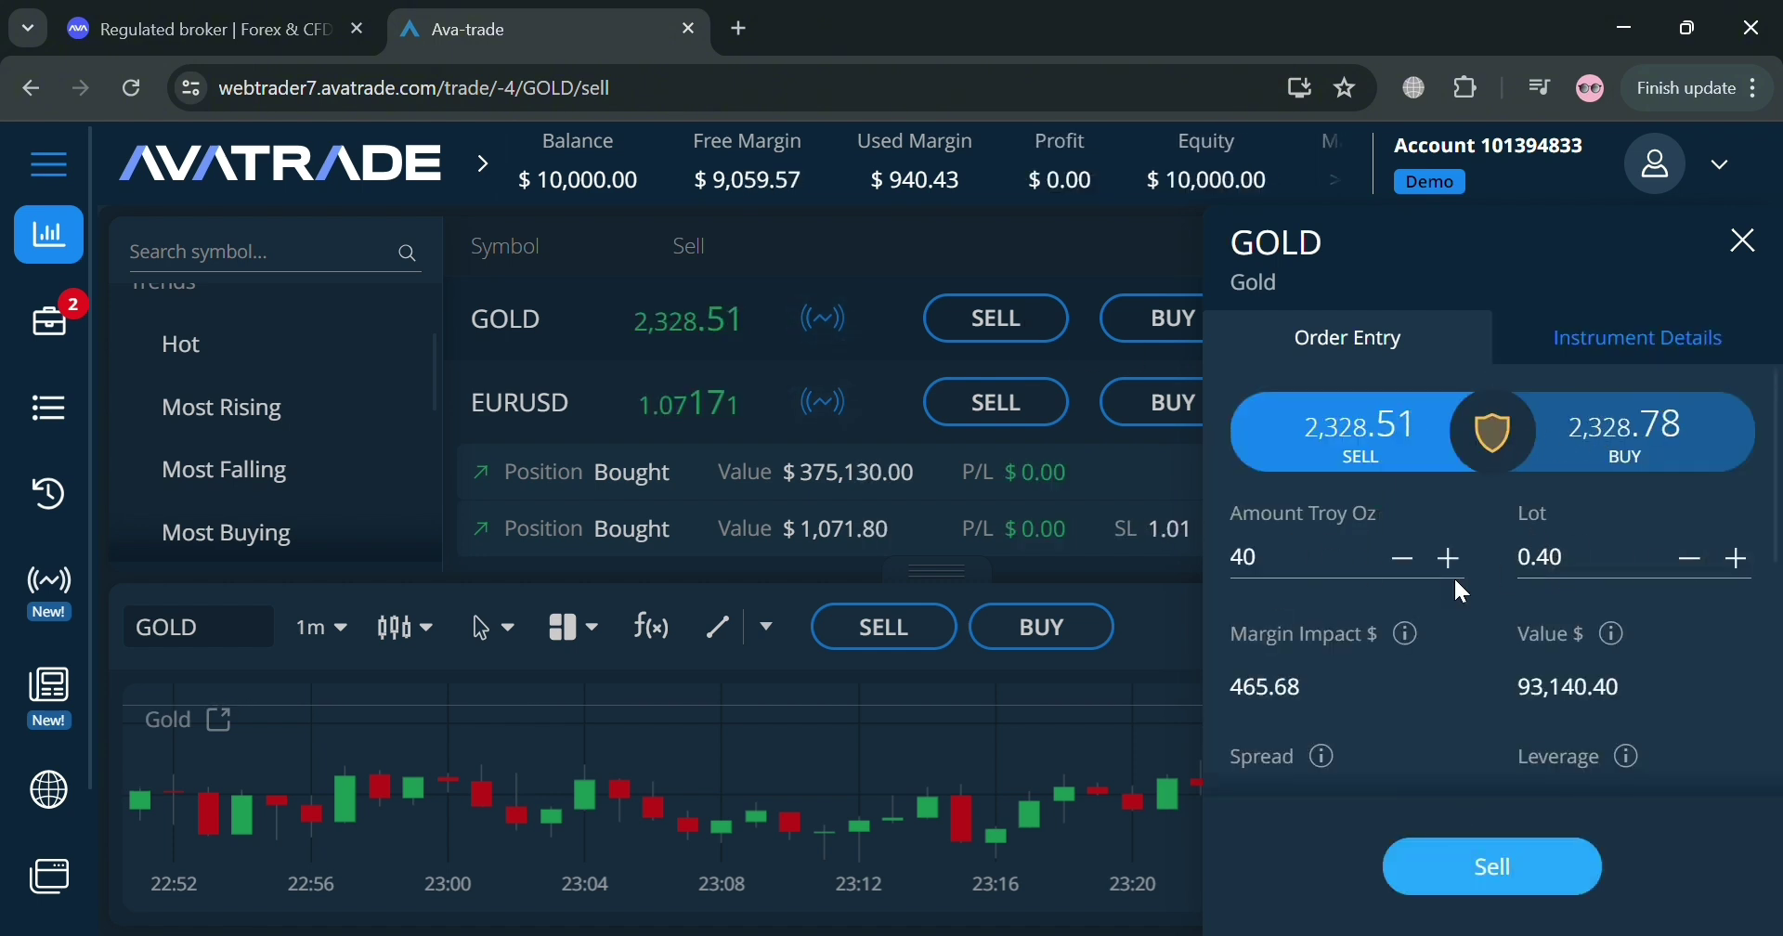
scroll(1392, 575, down, 3)
scroll(1374, 520, up, 3)
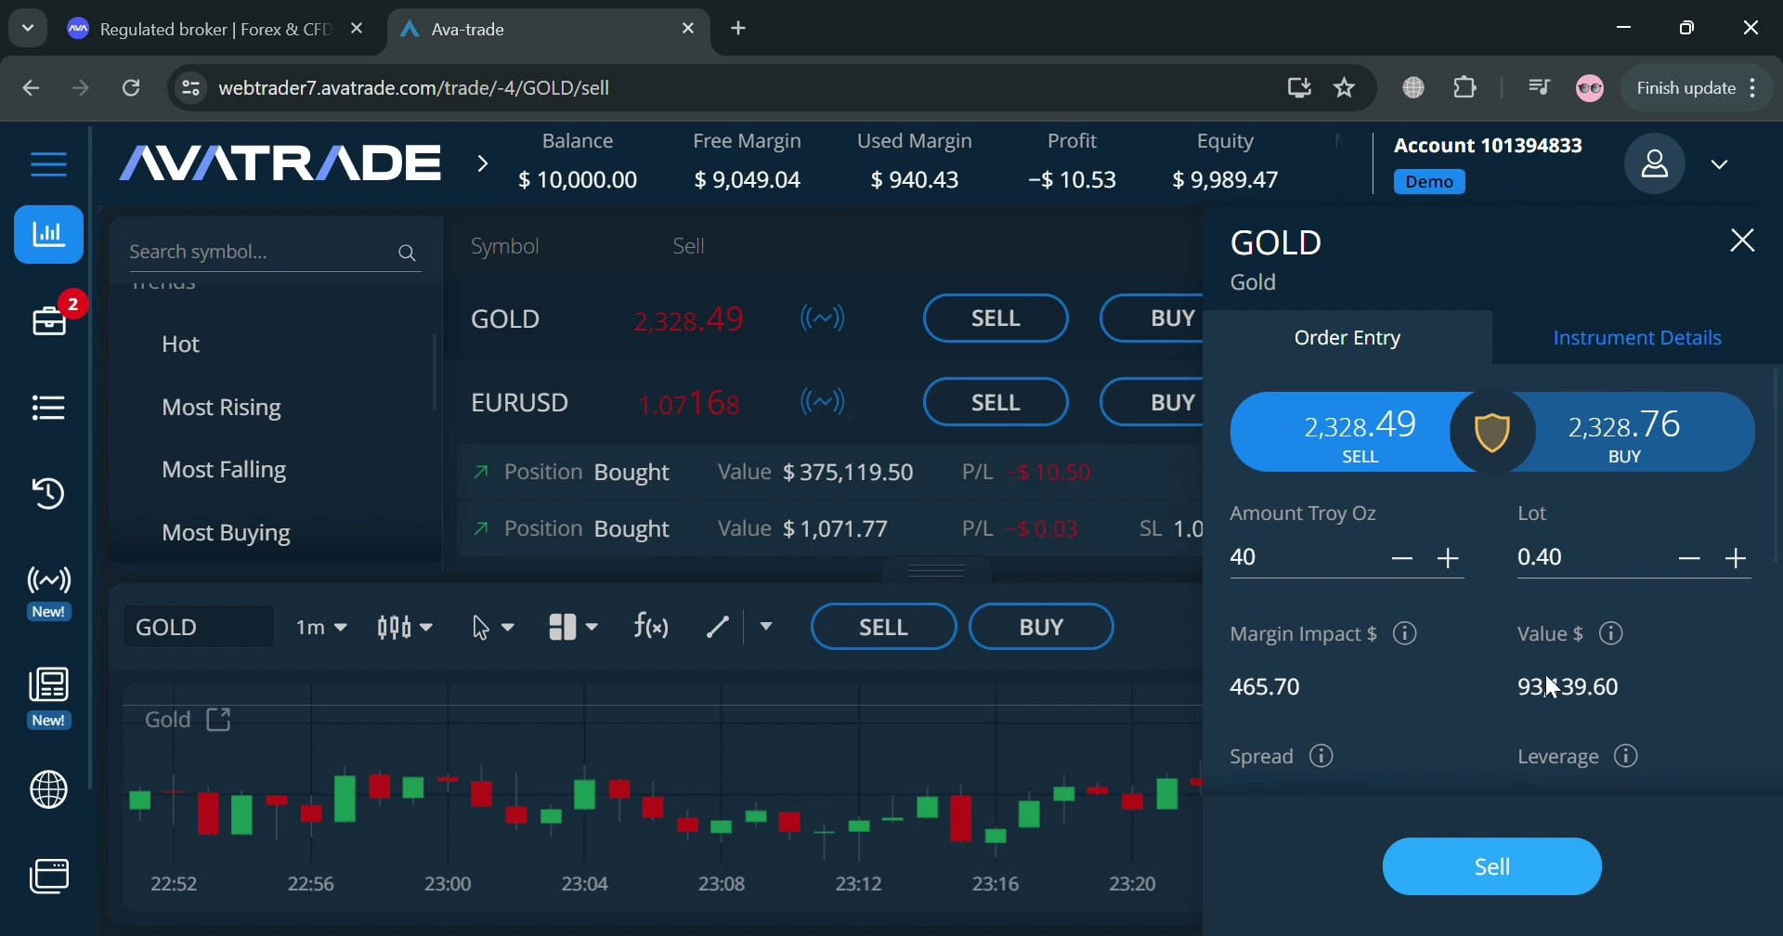
scroll(1545, 671, down, 3)
scroll(1251, 609, up, 2)
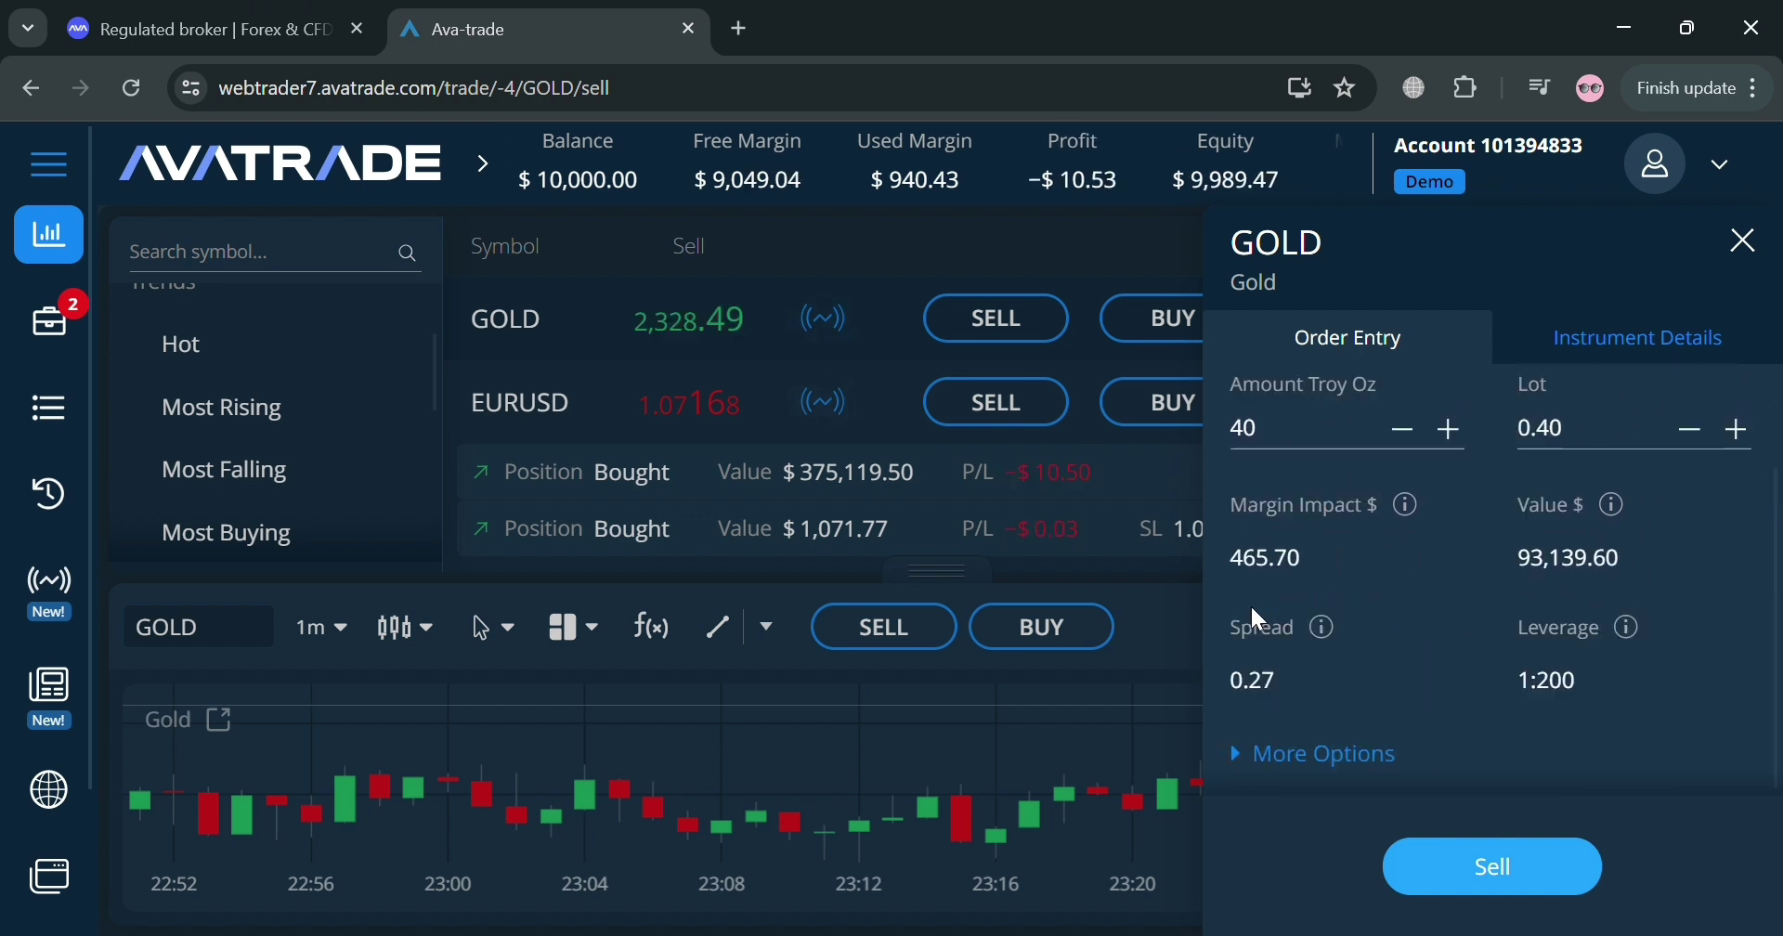
click(1271, 750)
scroll(1316, 685, down, 3)
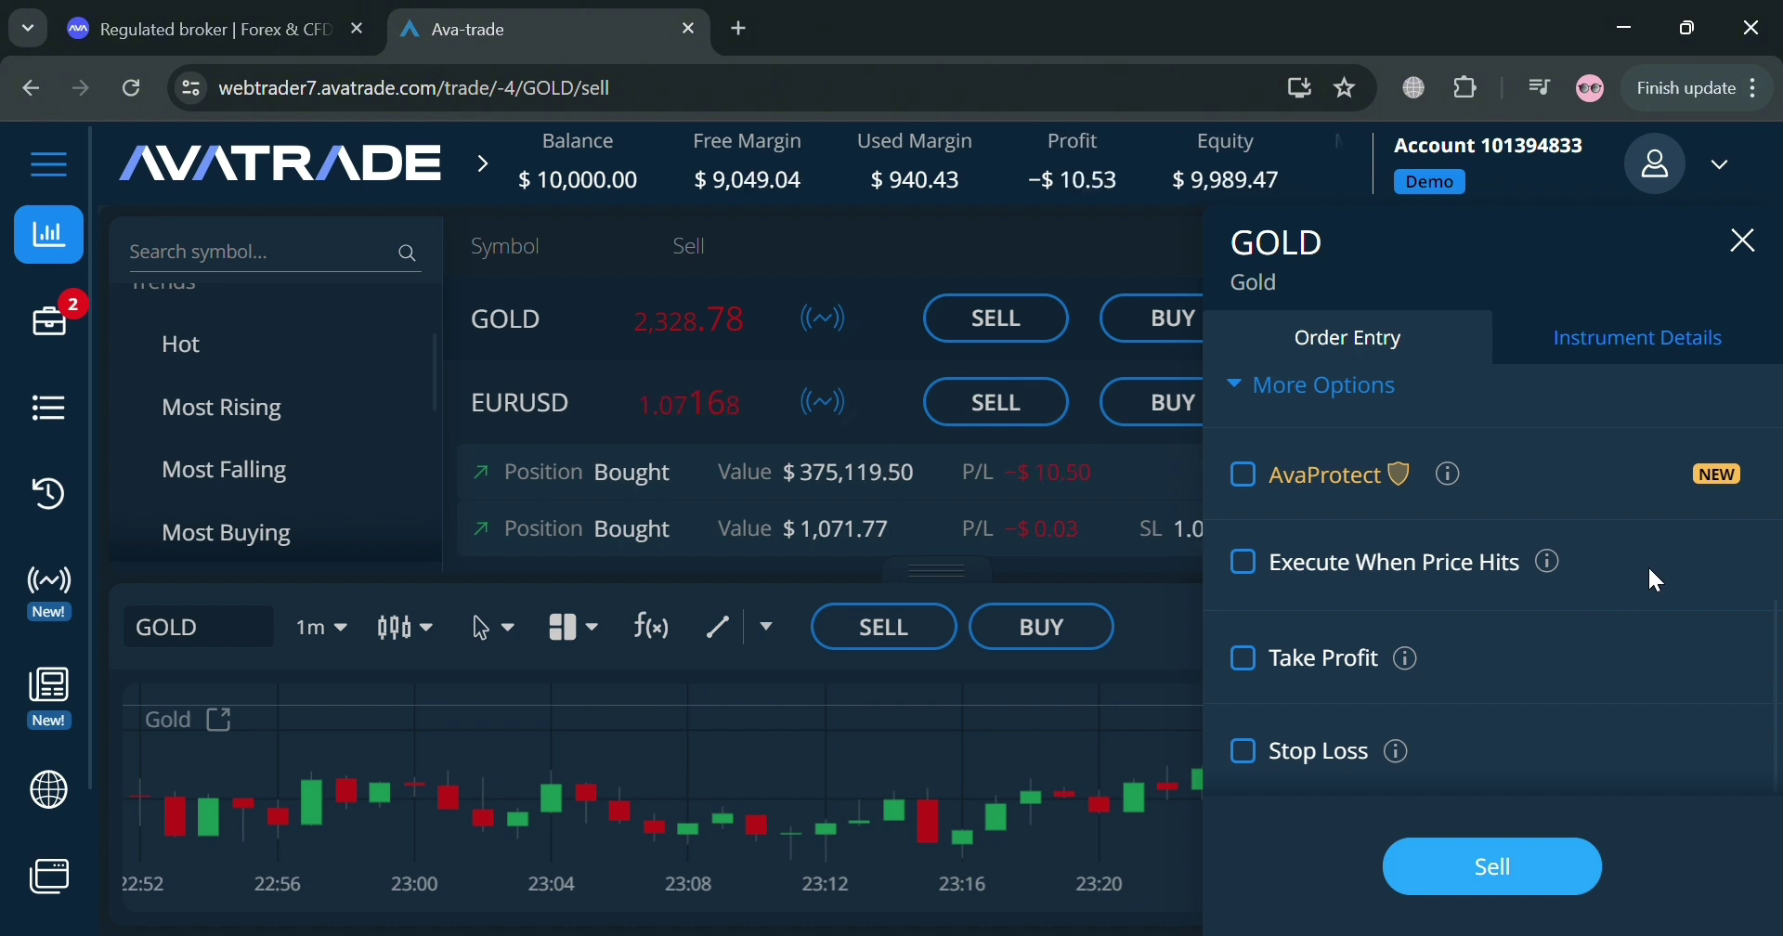
click(1297, 574)
scroll(1392, 594, down, 2)
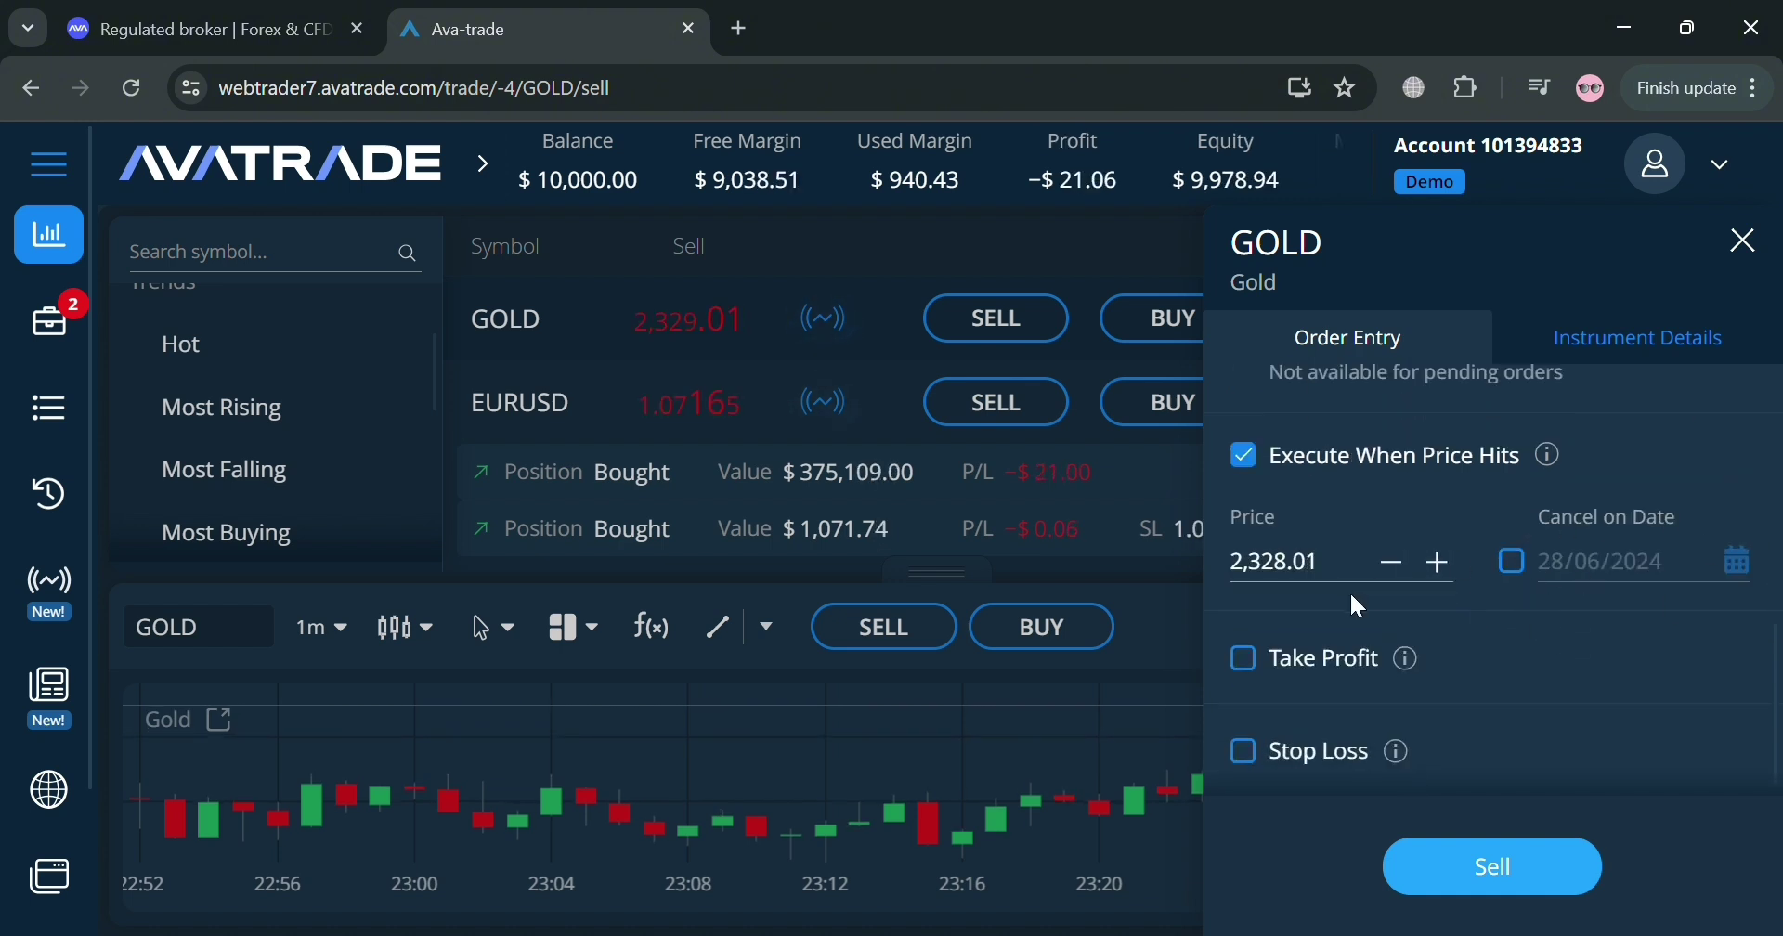
Enable Take Profit on the GOLD sell order with a possible profit of 100 dollars.
click(1300, 661)
scroll(1486, 655, down, 2)
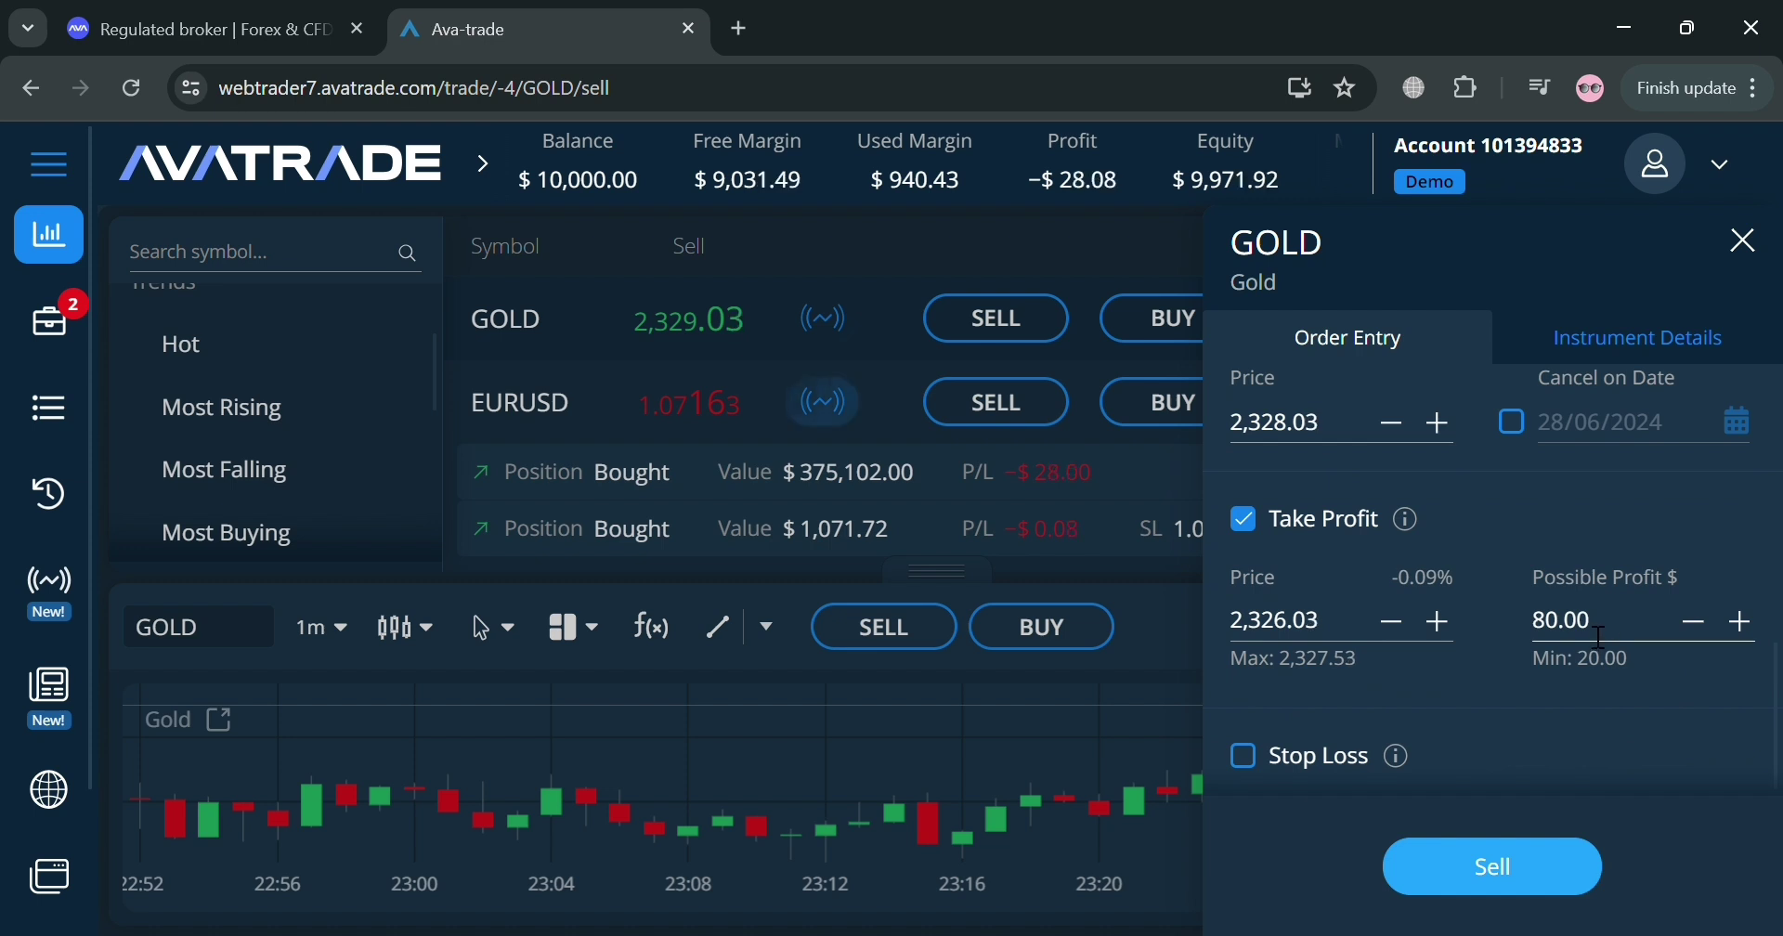
drag(1598, 620, 1538, 620)
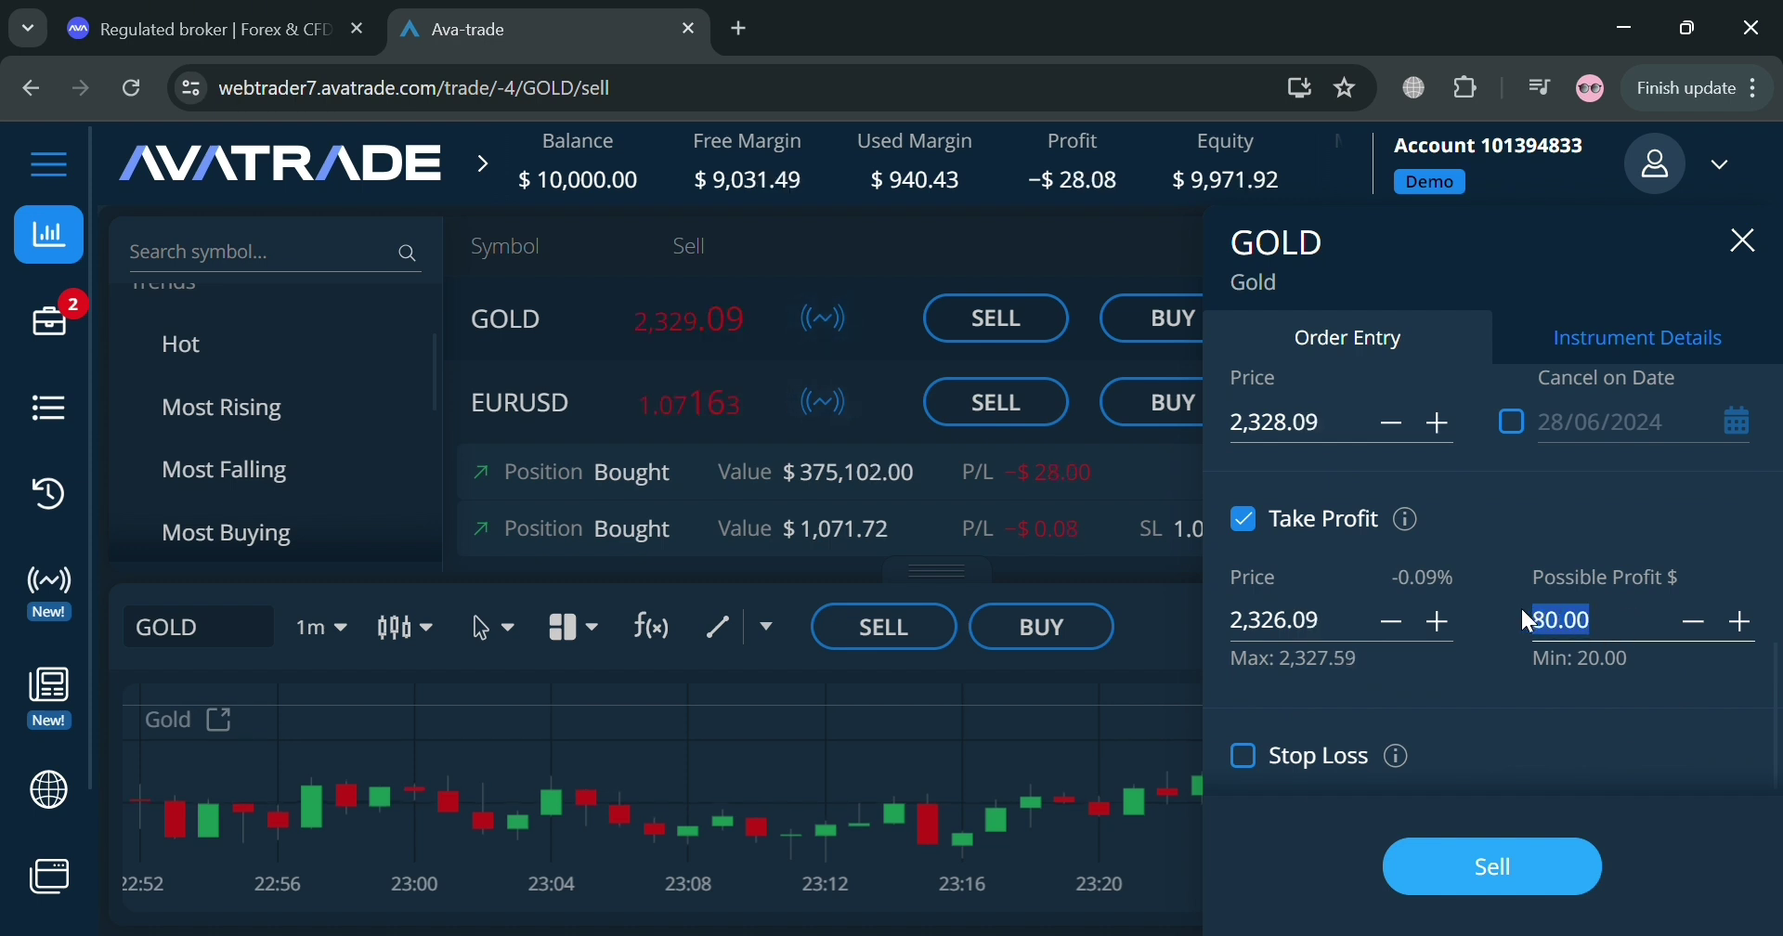
text(100)
click(1555, 711)
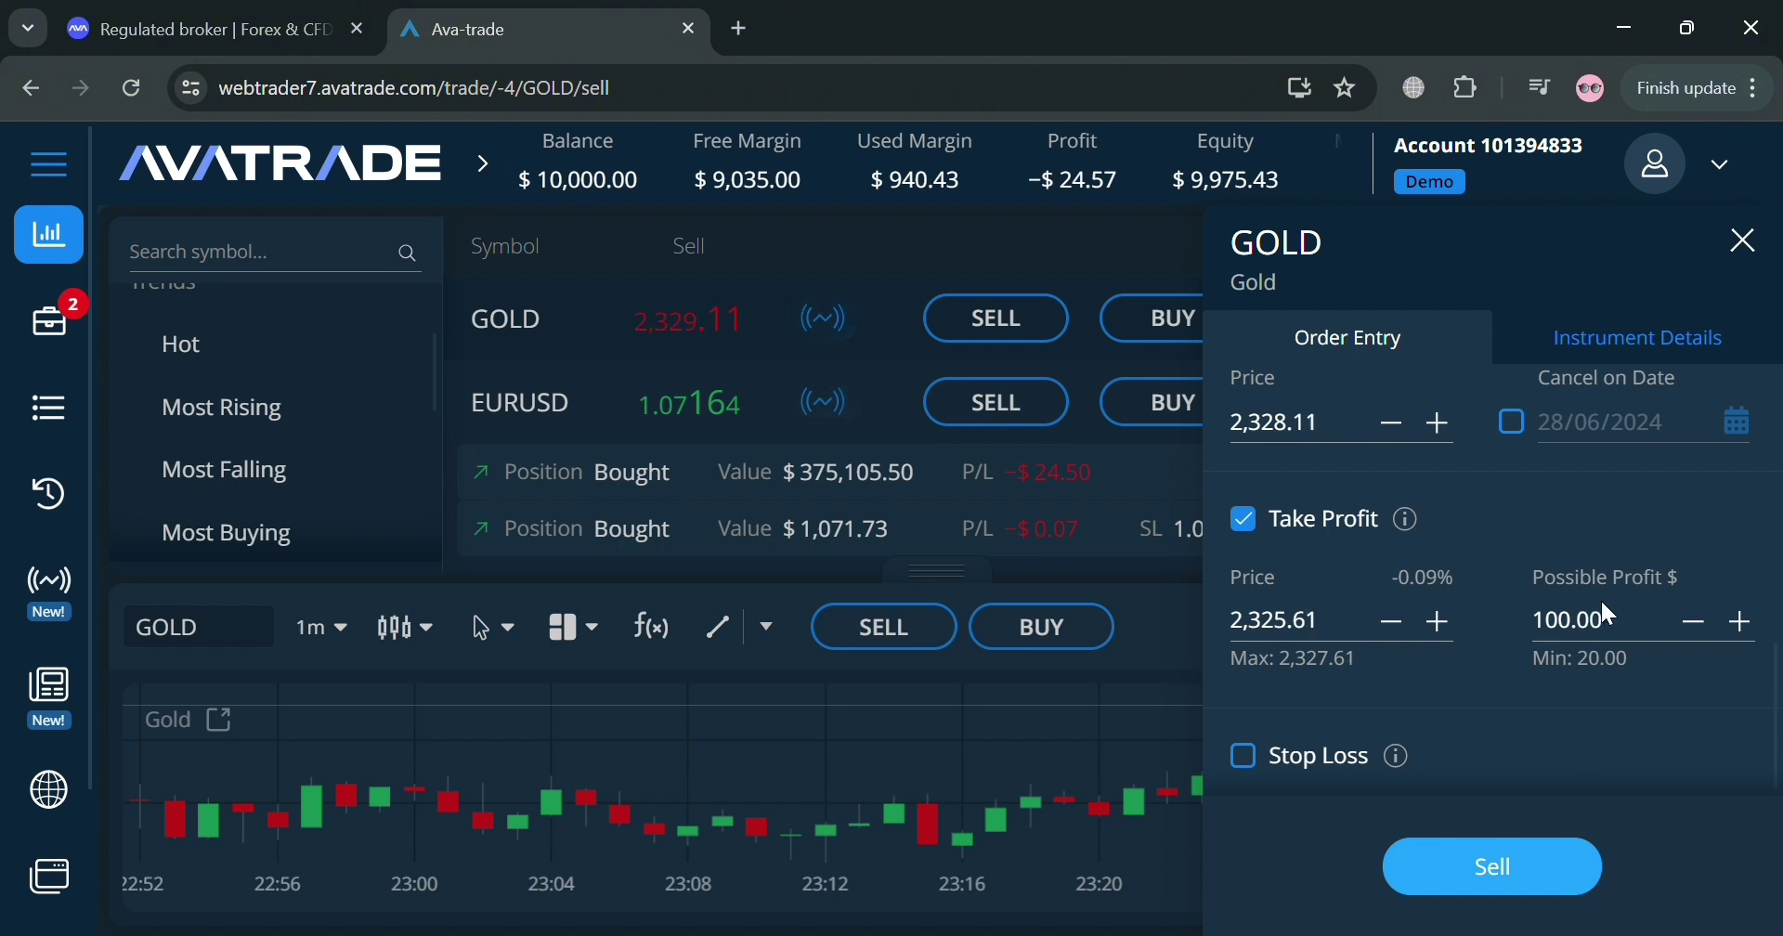
Set the Take Profit's possible profit to 20 dollars and enable Stop Loss on the GOLD sell order.
drag(1603, 620, 1507, 620)
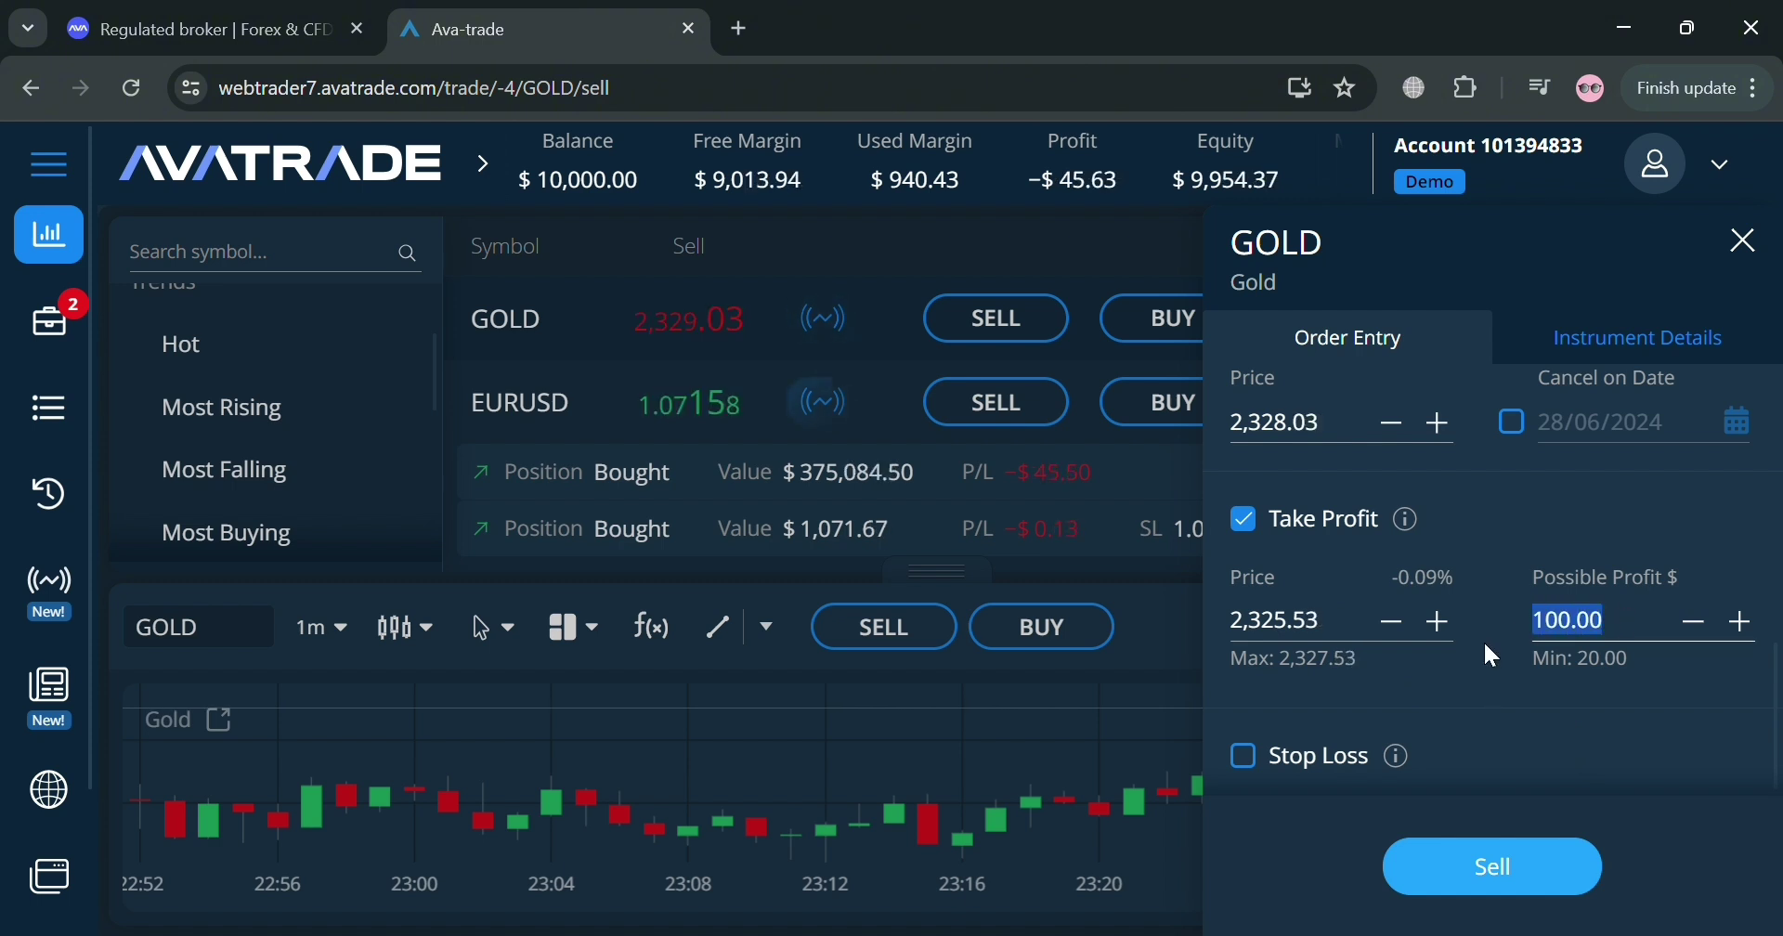
text(20)
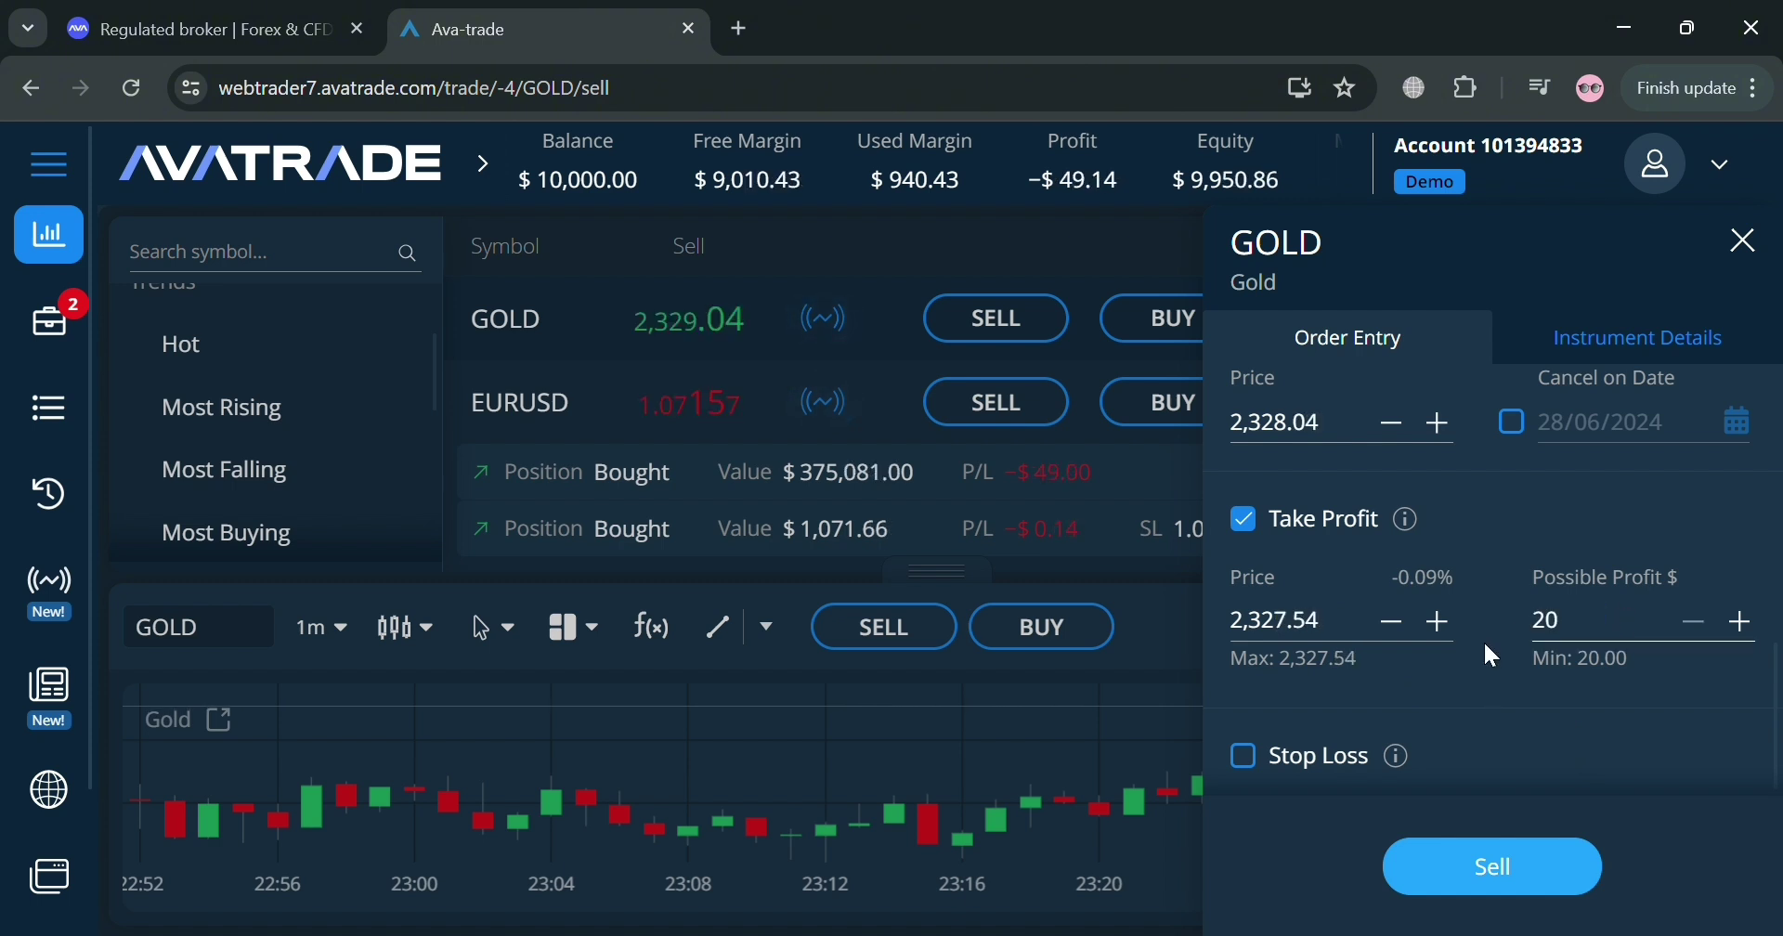
click(1552, 689)
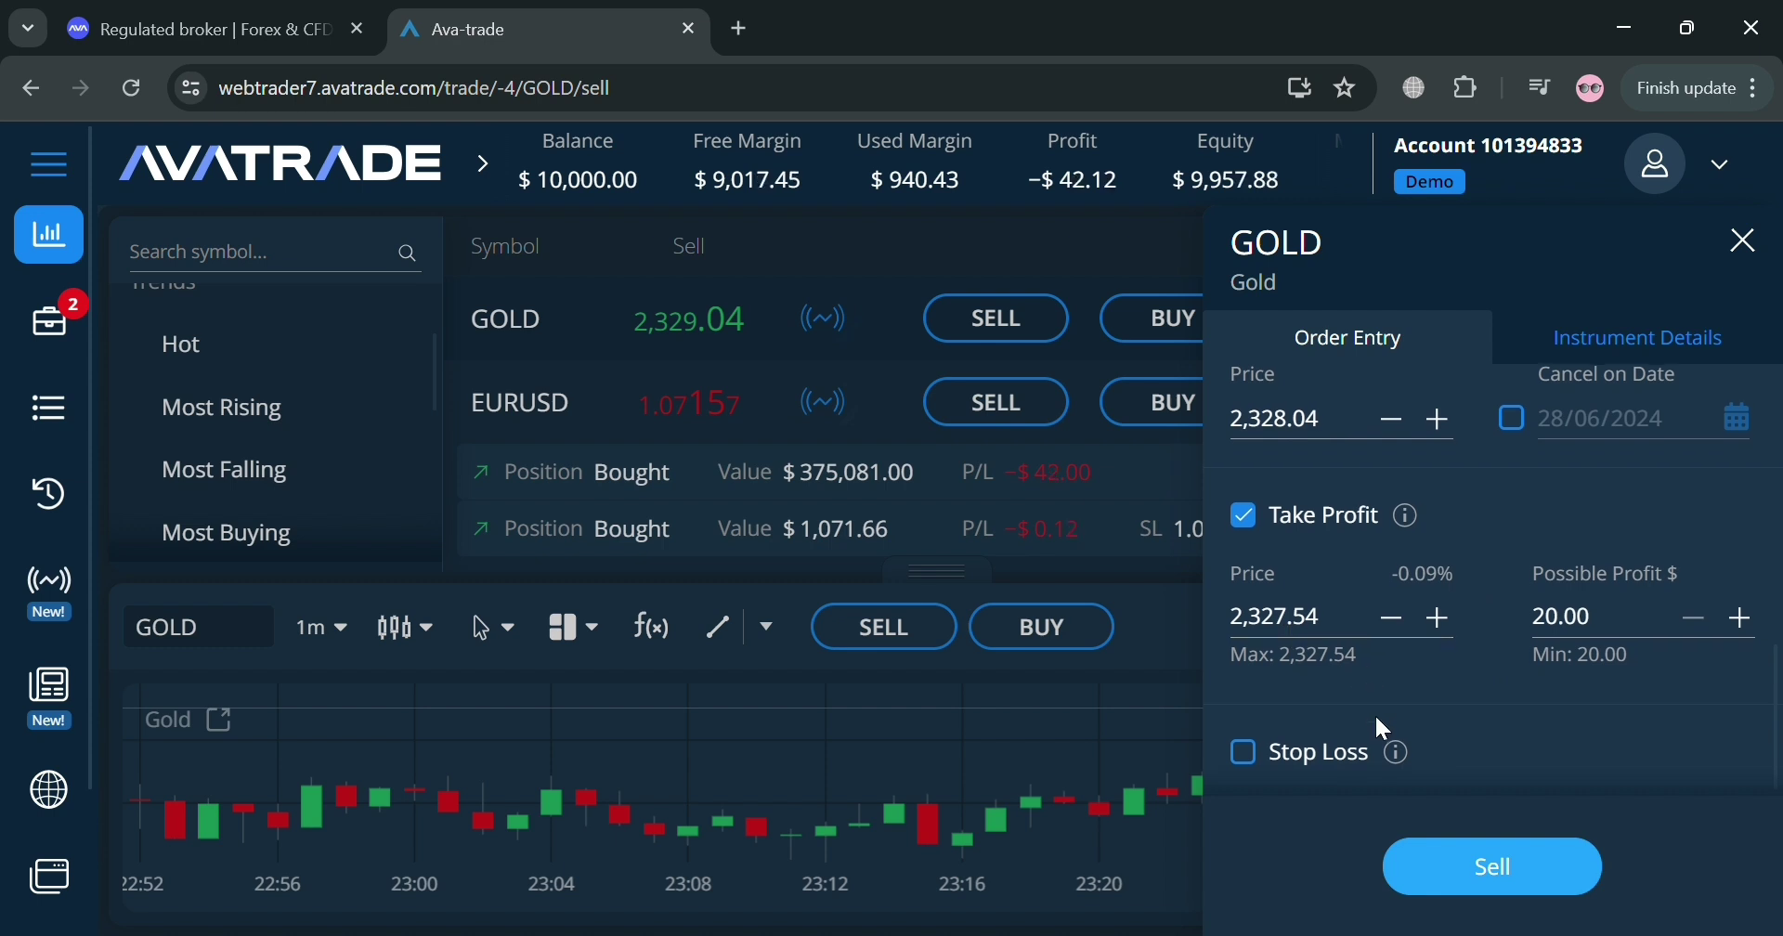
click(1244, 751)
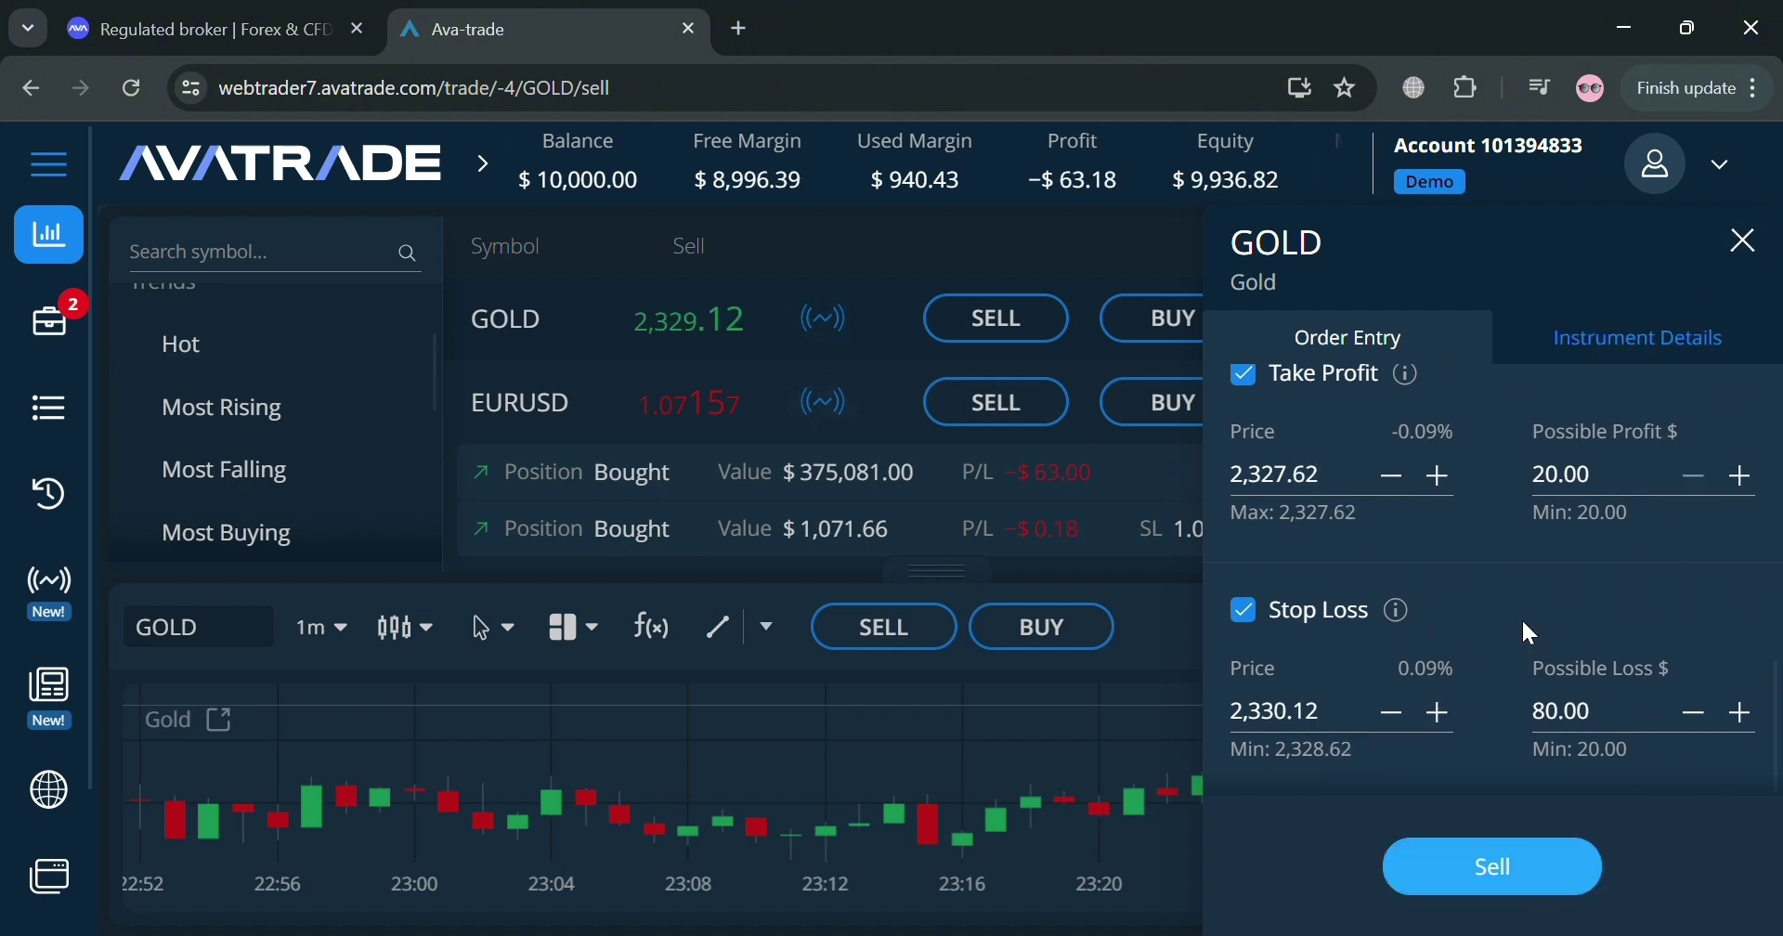
Switch the GOLD order from sell to buy and submit it.
scroll(1518, 612, up, 5)
click(1634, 432)
click(1489, 862)
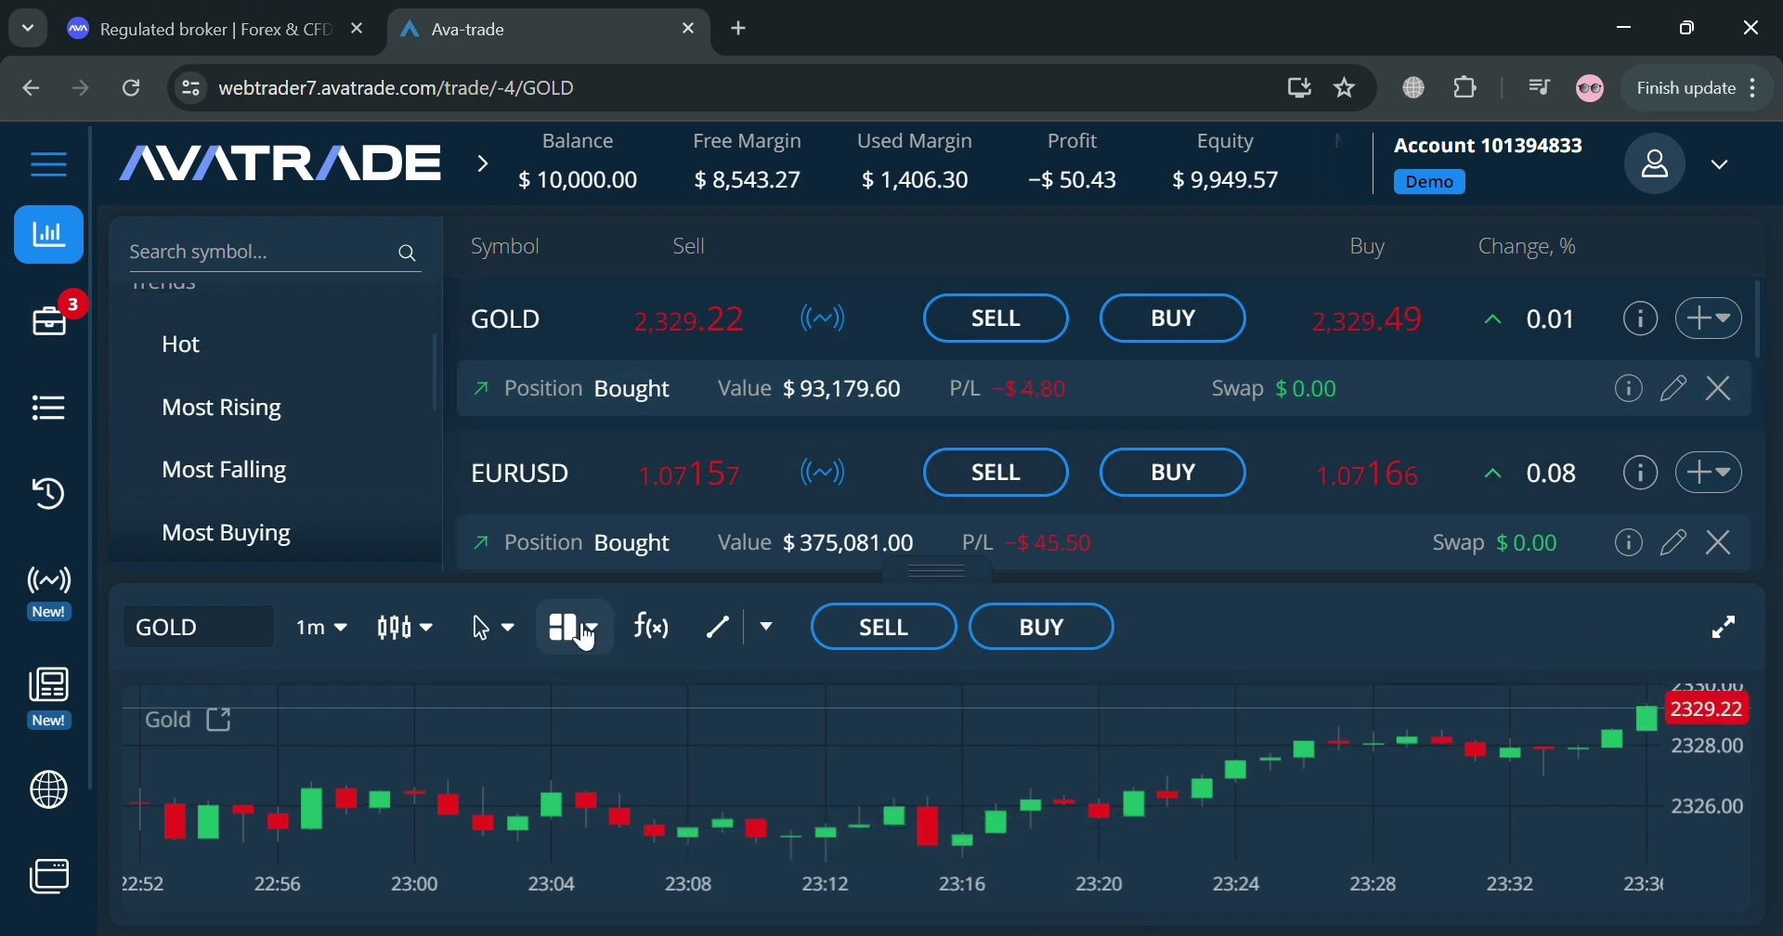
Browse the instrument list and switch from the demo account to the real dollar account.
scroll(1241, 375, down, 5)
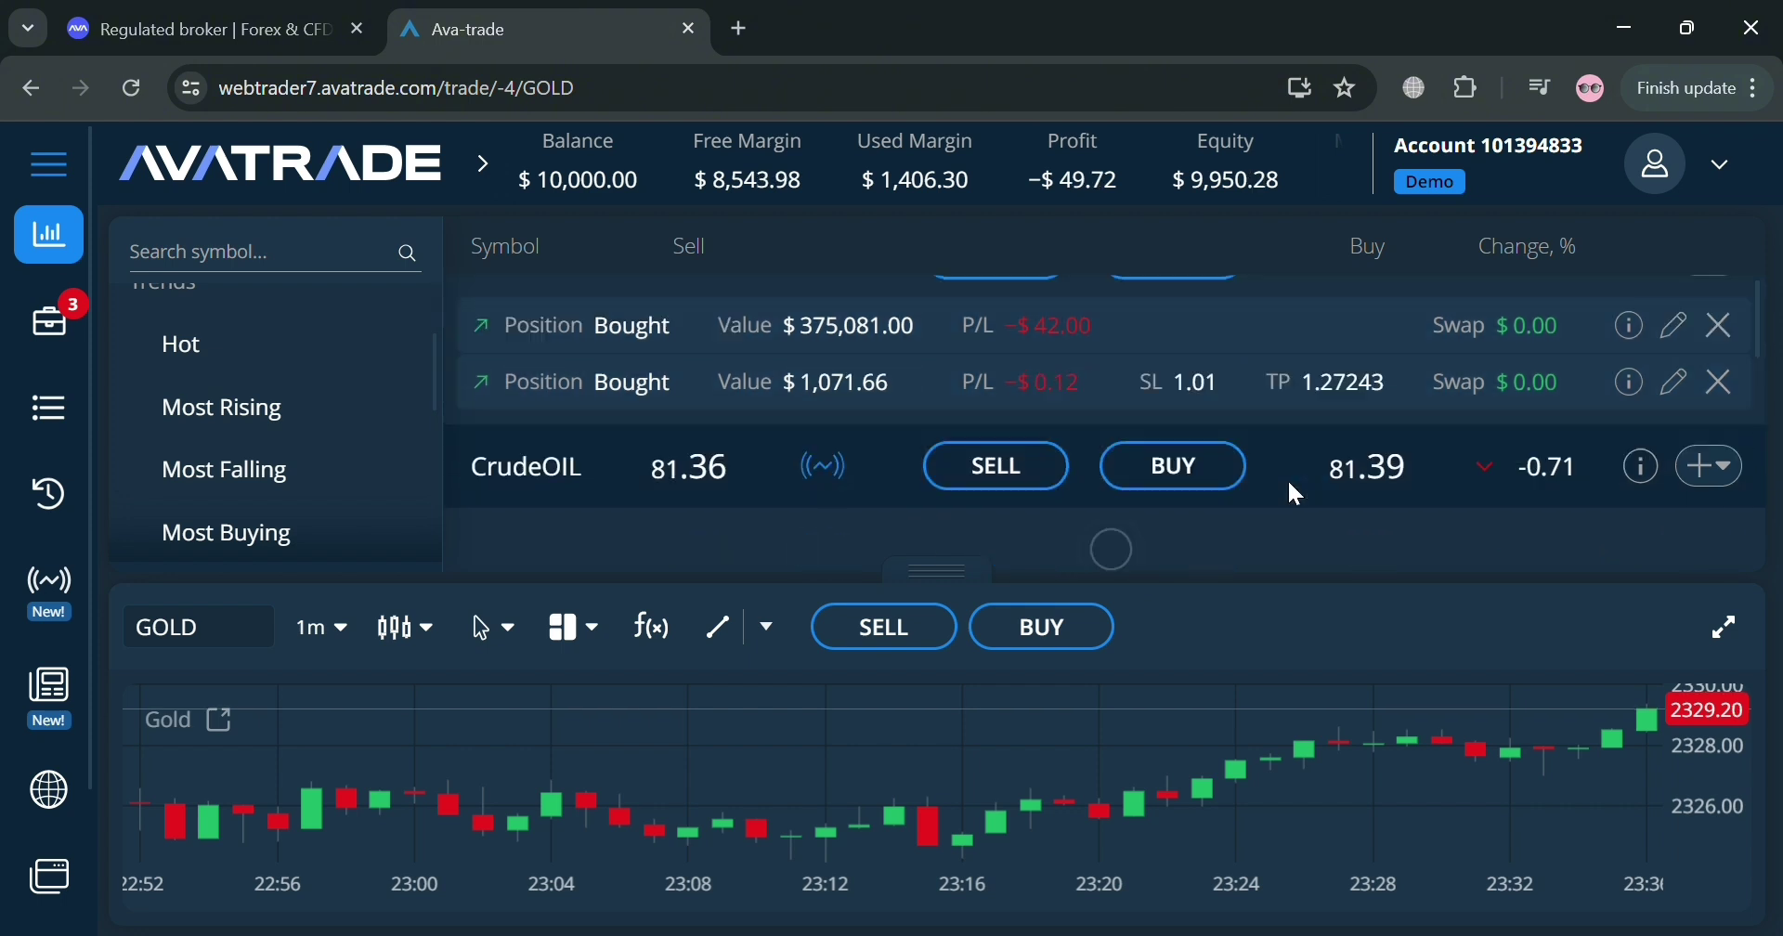
scroll(1006, 502, up, 2)
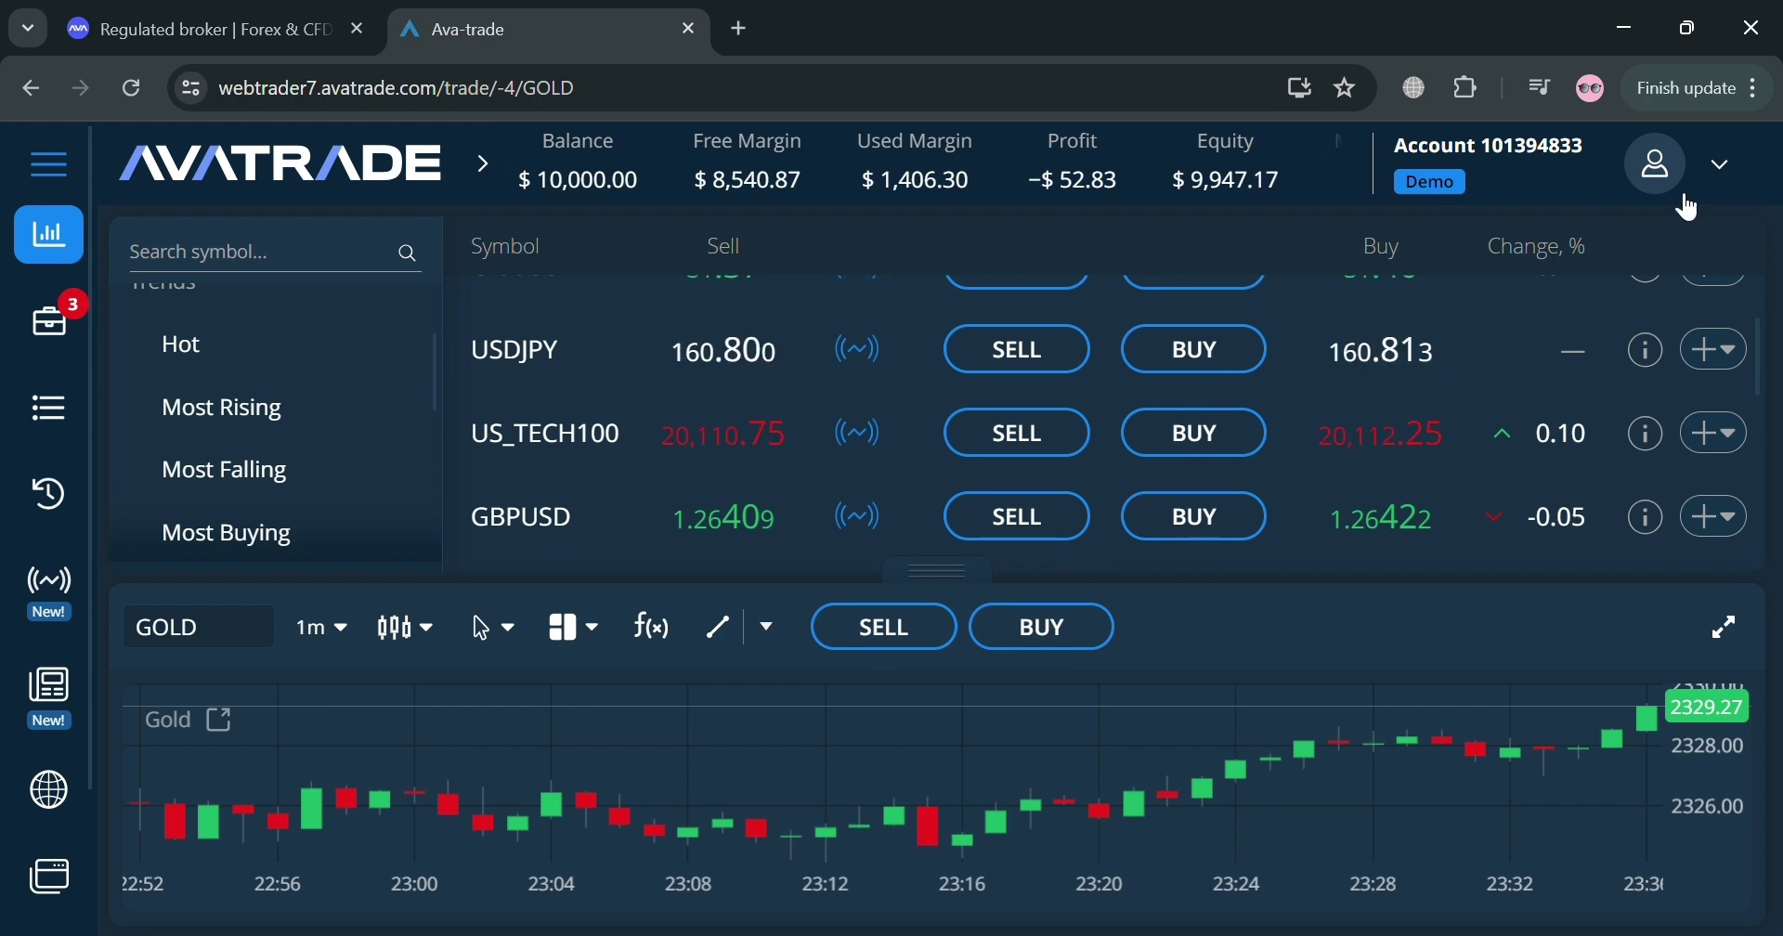
click(1720, 165)
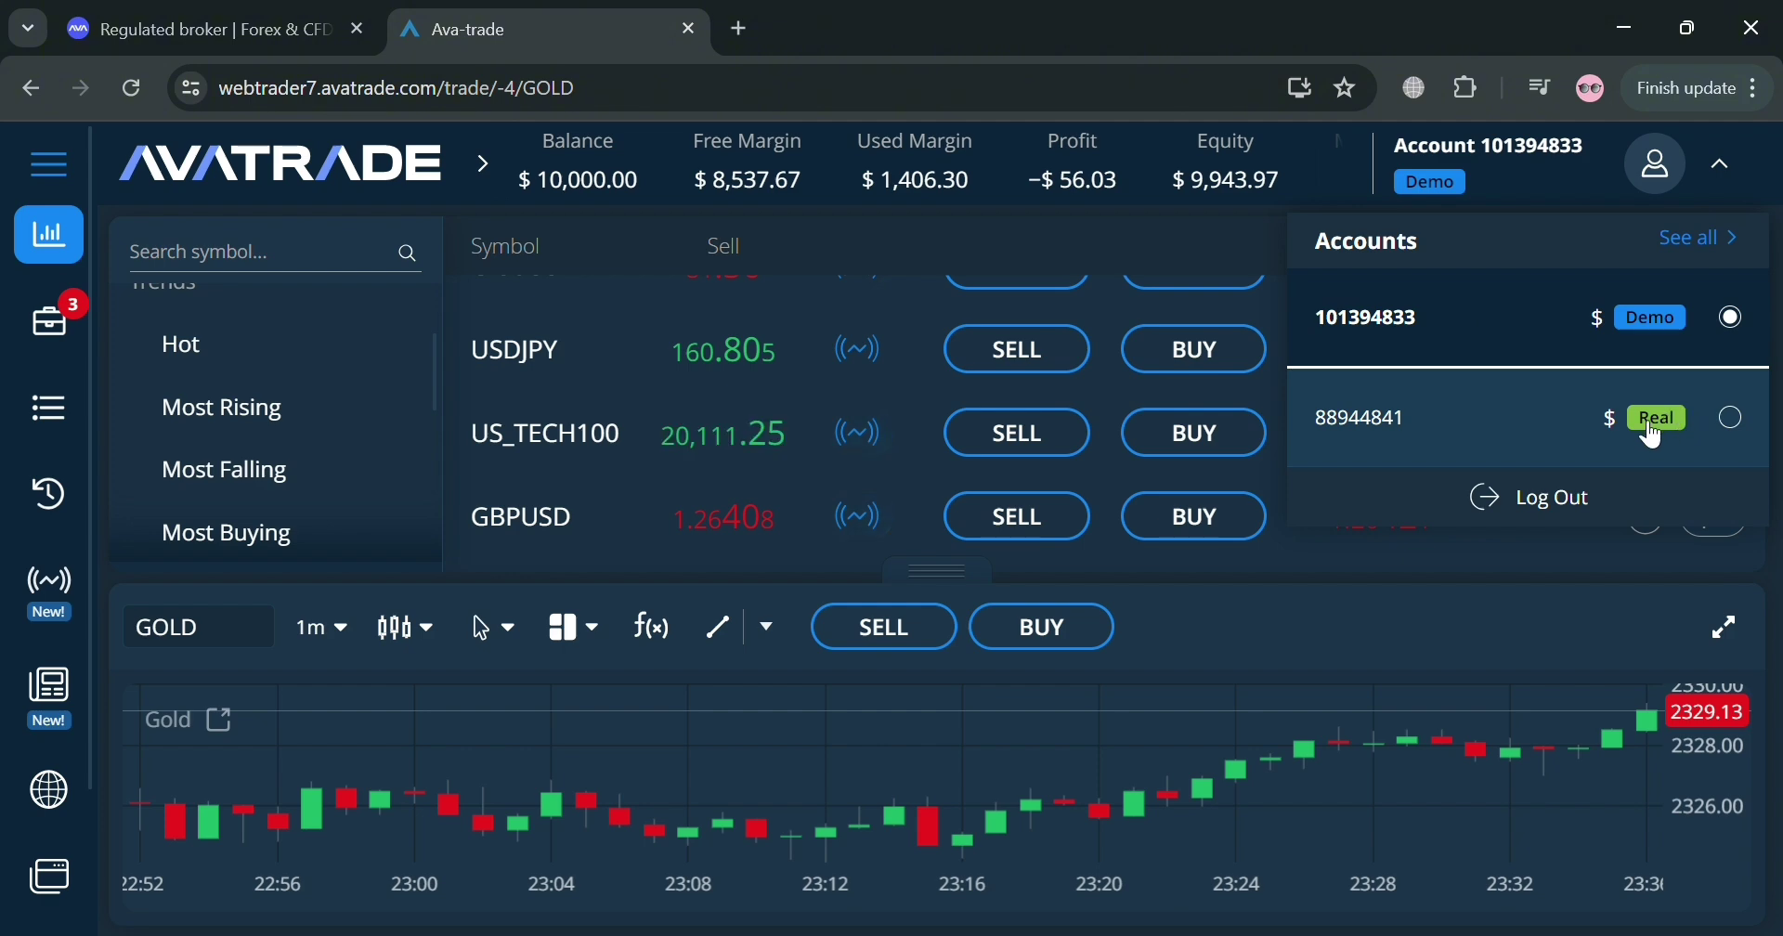
click(1734, 418)
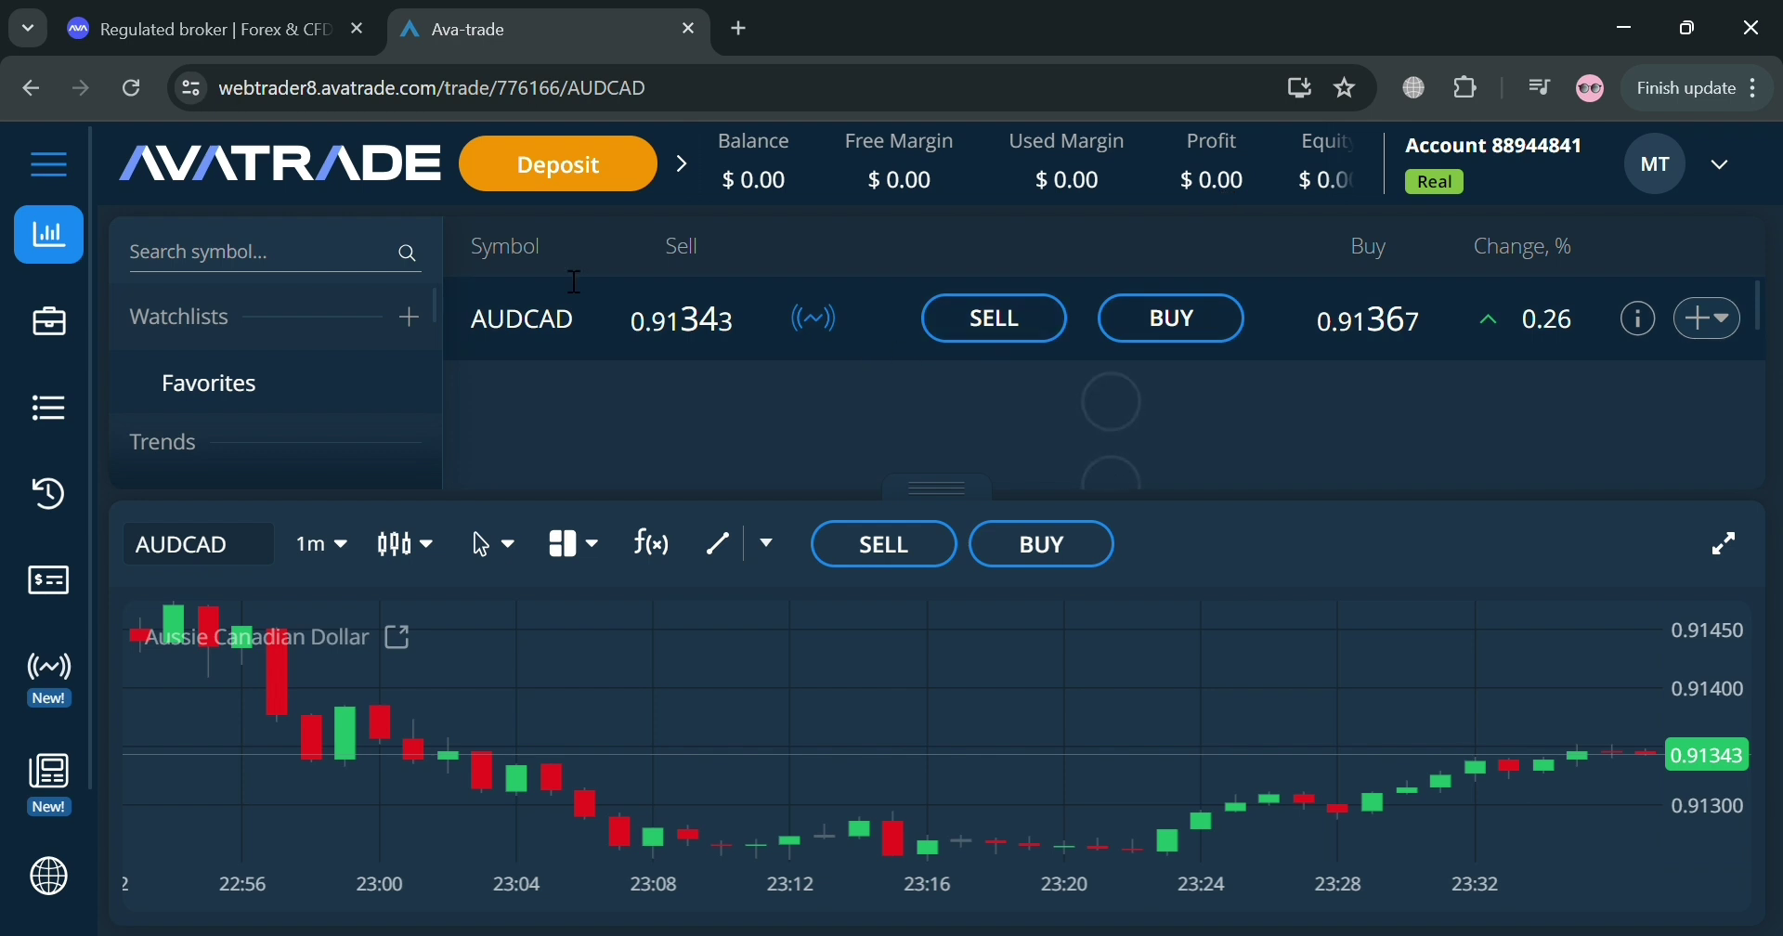
Open the real account's deposit page and leave it without making a deposit.
click(634, 158)
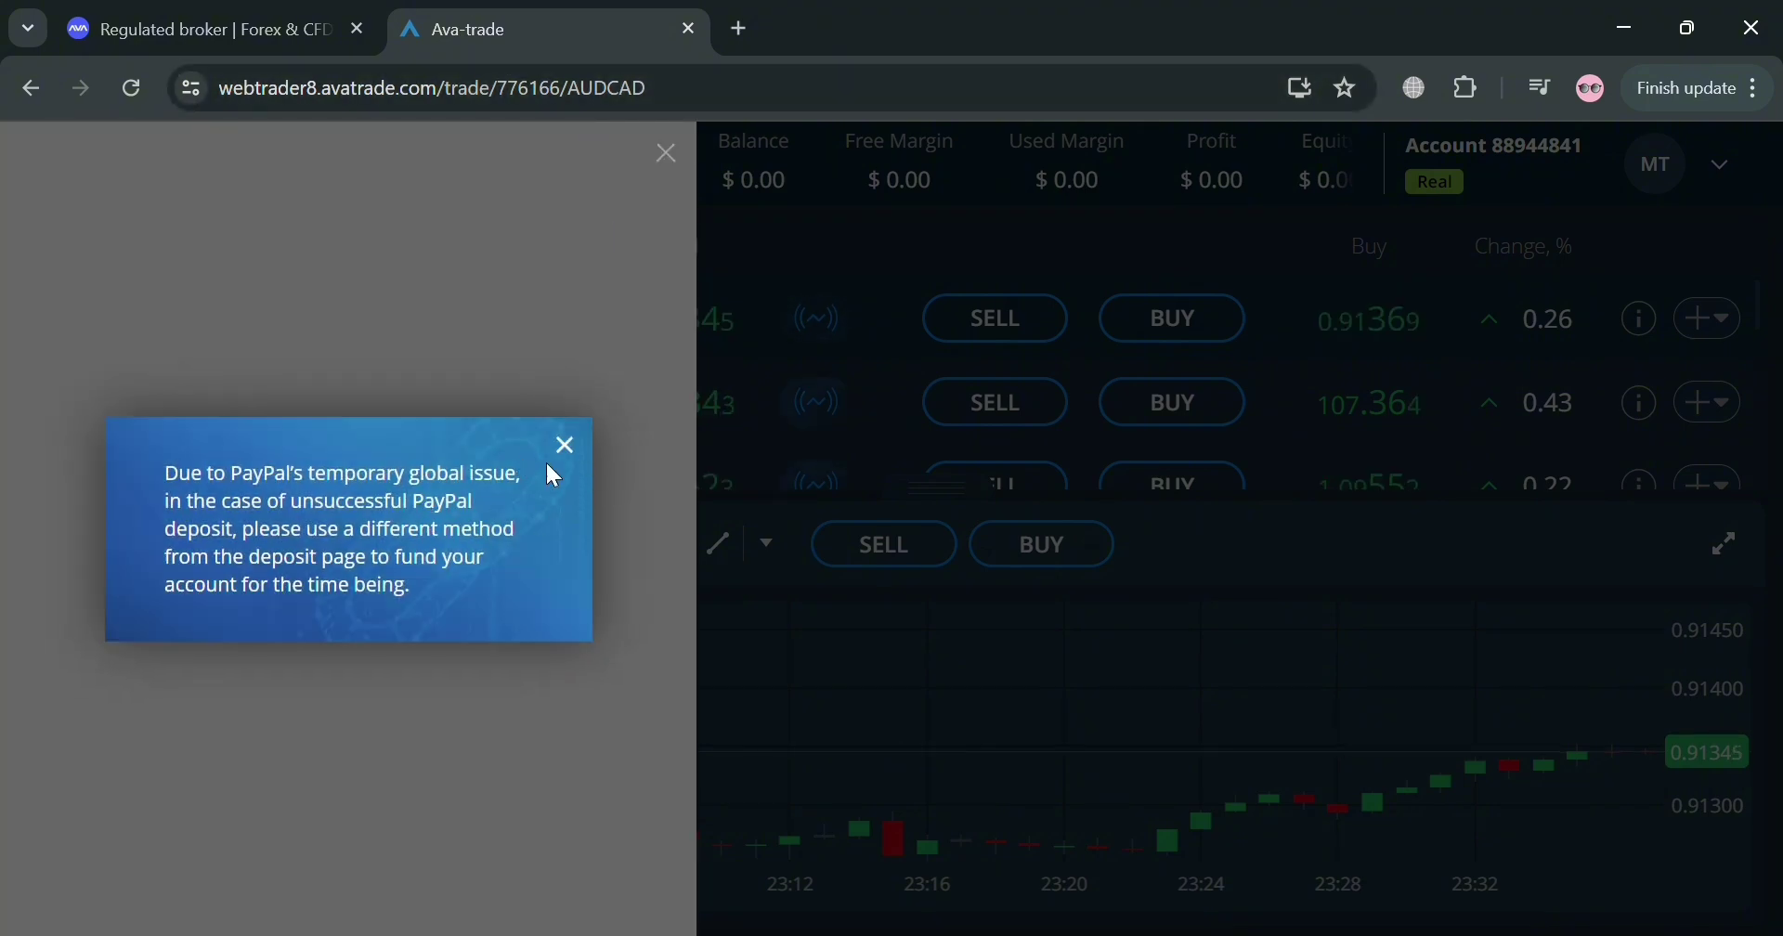
click(668, 154)
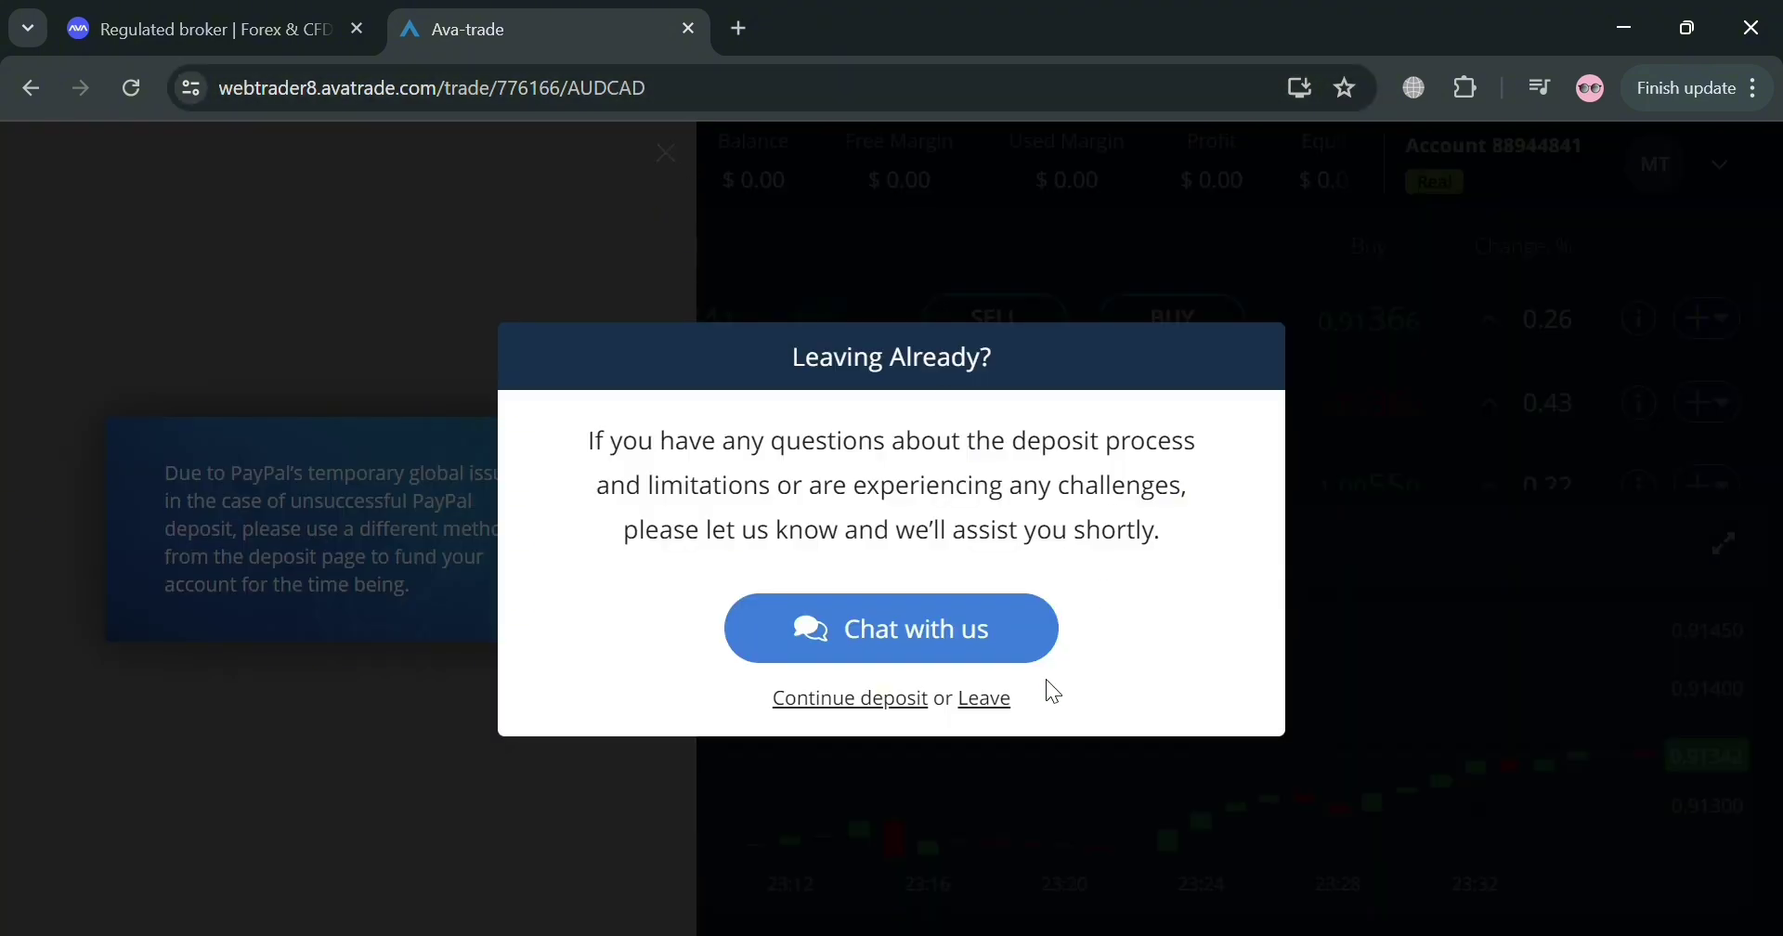
click(982, 701)
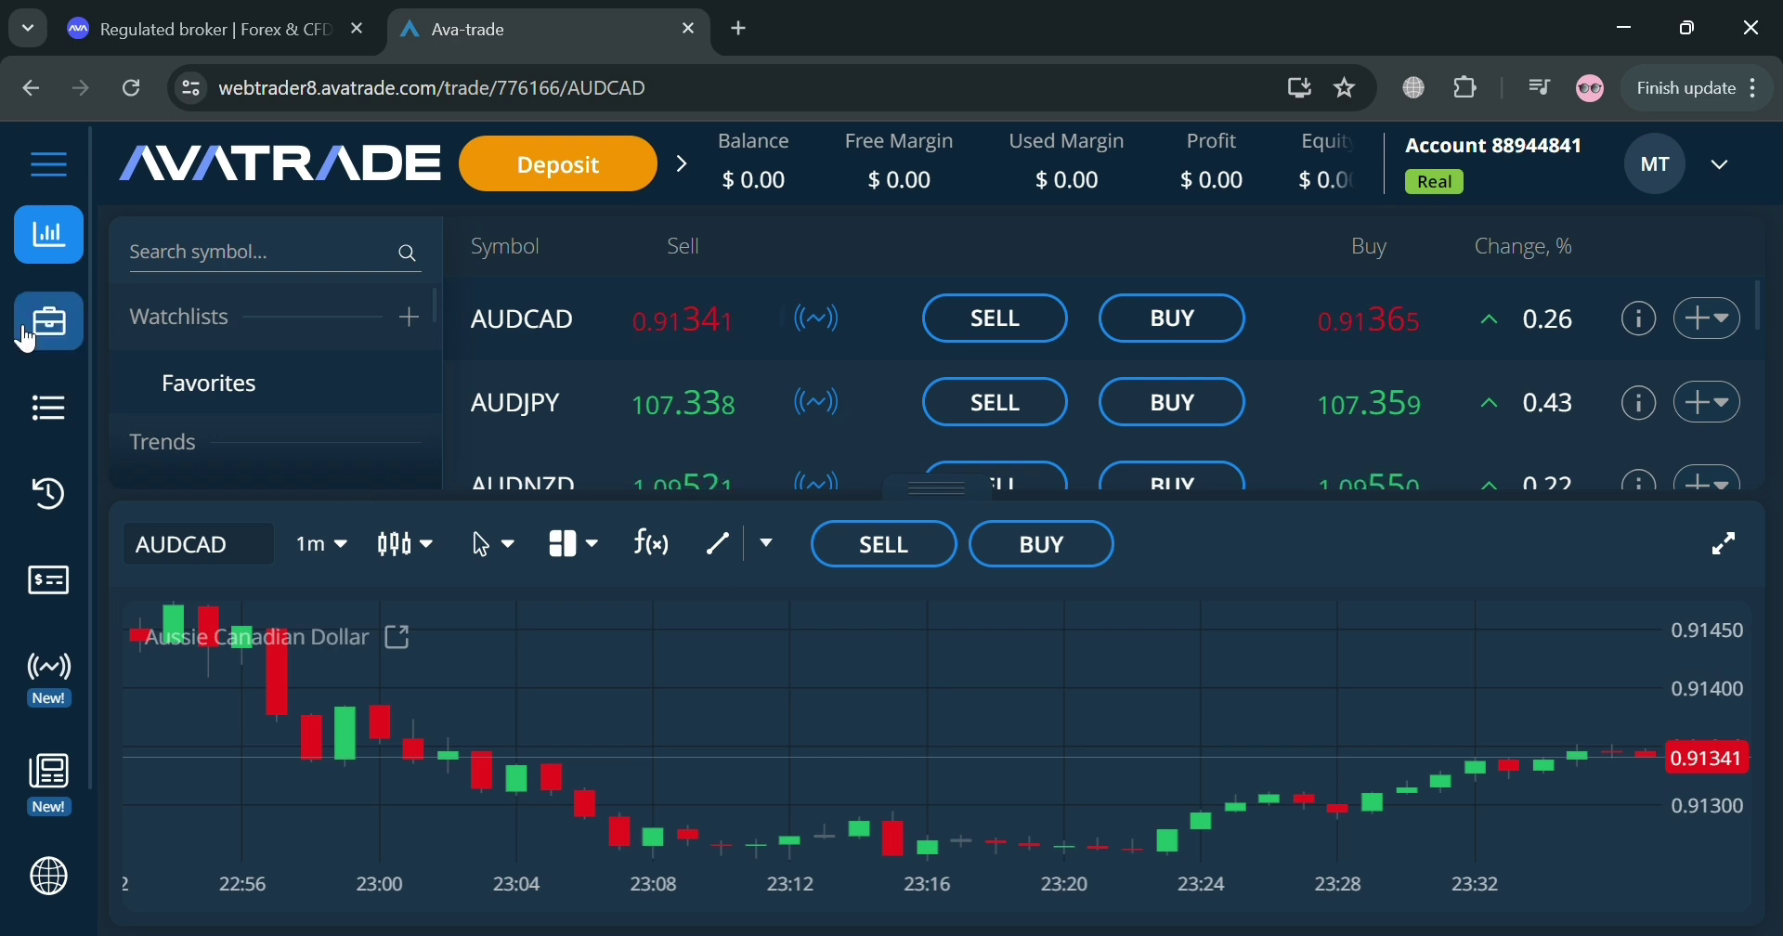